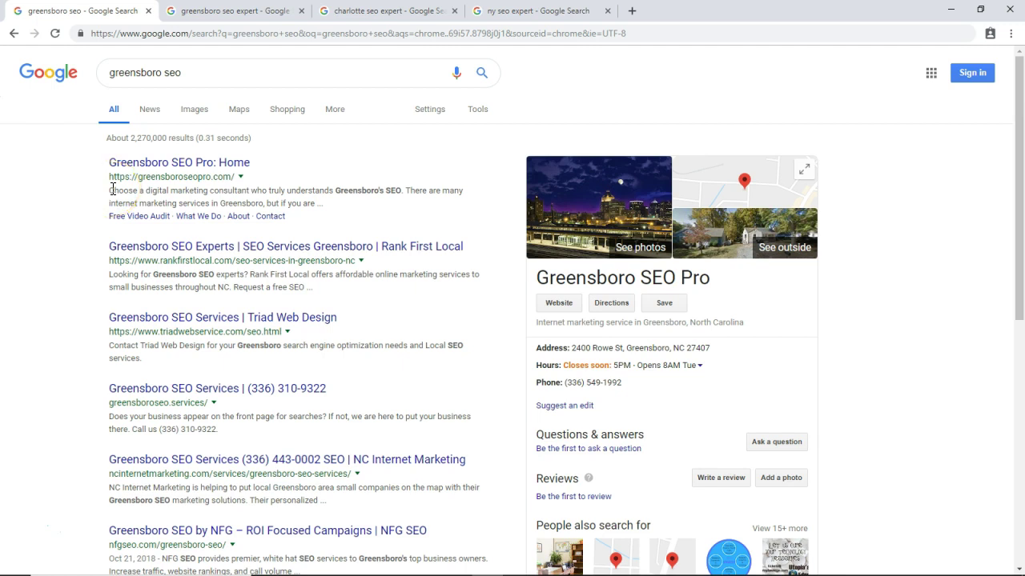
Step: Examine the title and description of the Greensboro SEO Pro result and compare them with the other "greensboro seo" results
left_click_drag(109, 192, 372, 200)
left_click_drag(250, 162, 184, 166)
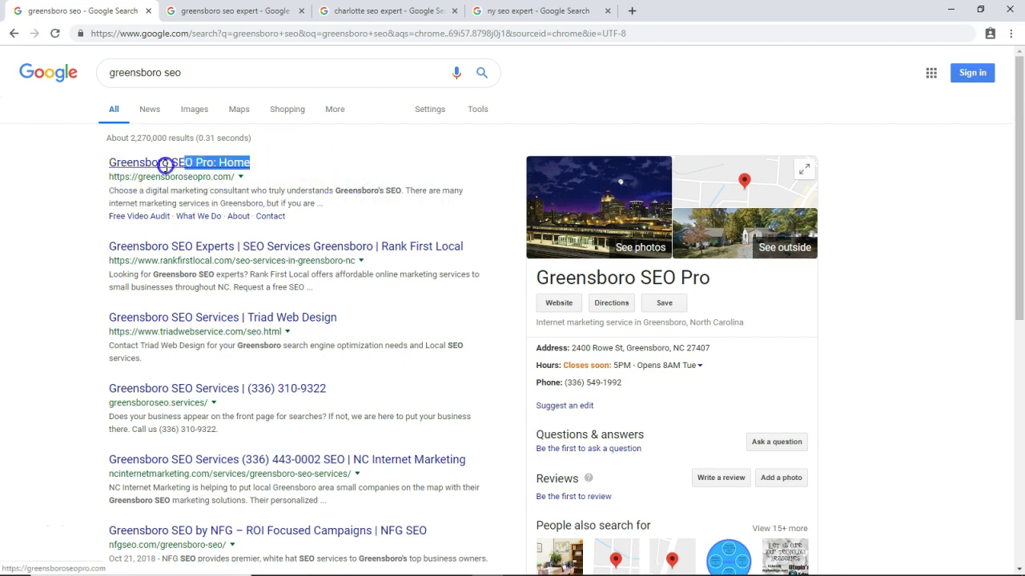
left_click(60, 231)
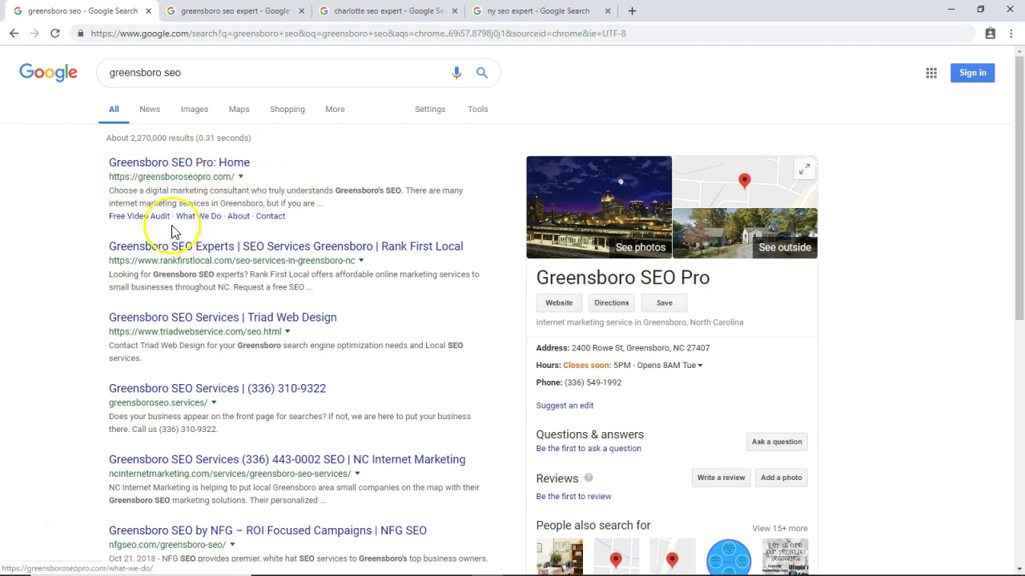
scroll(178, 269, "down", 4)
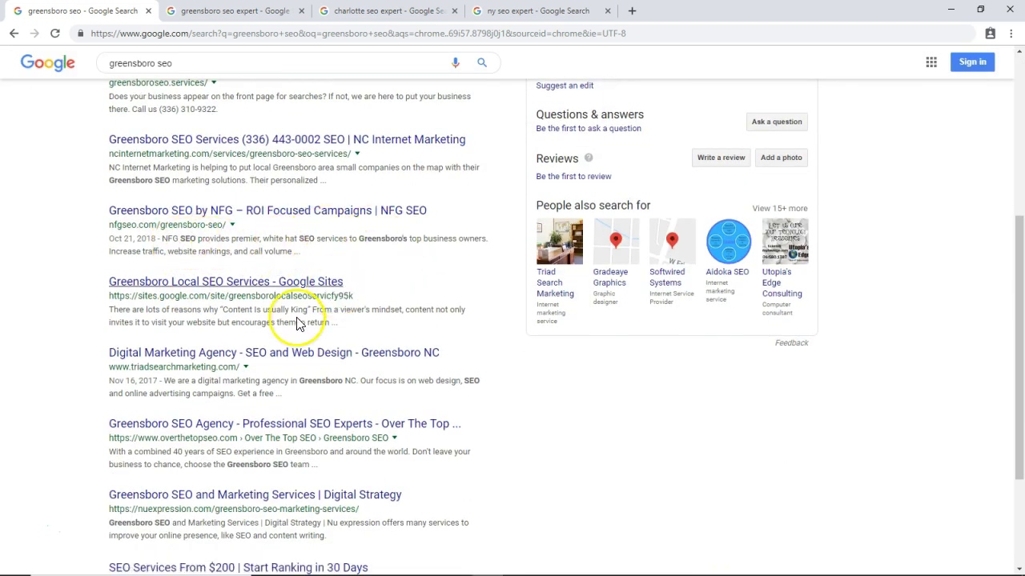
scroll(272, 345, "down", 2)
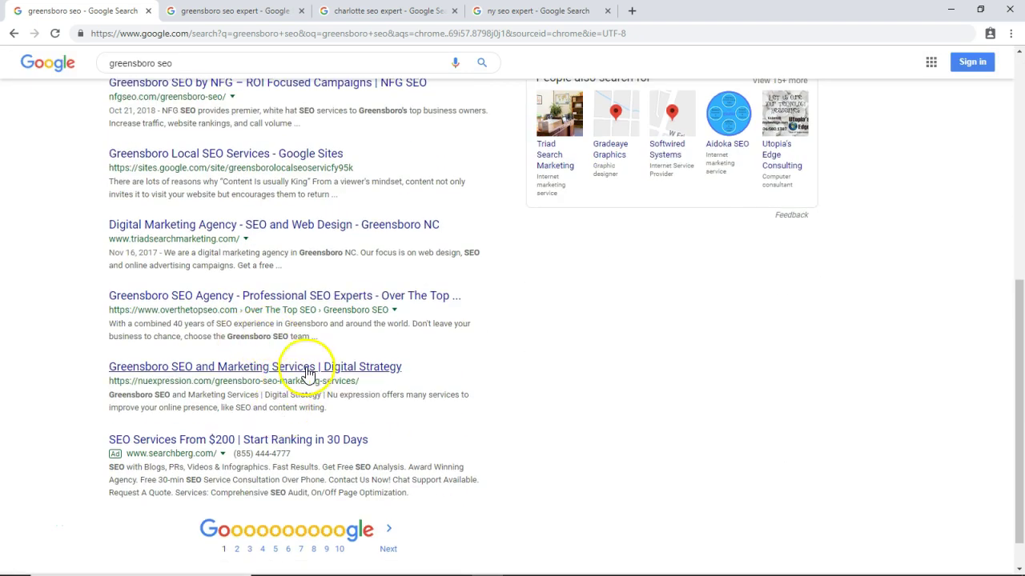
scroll(240, 393, "up", 4)
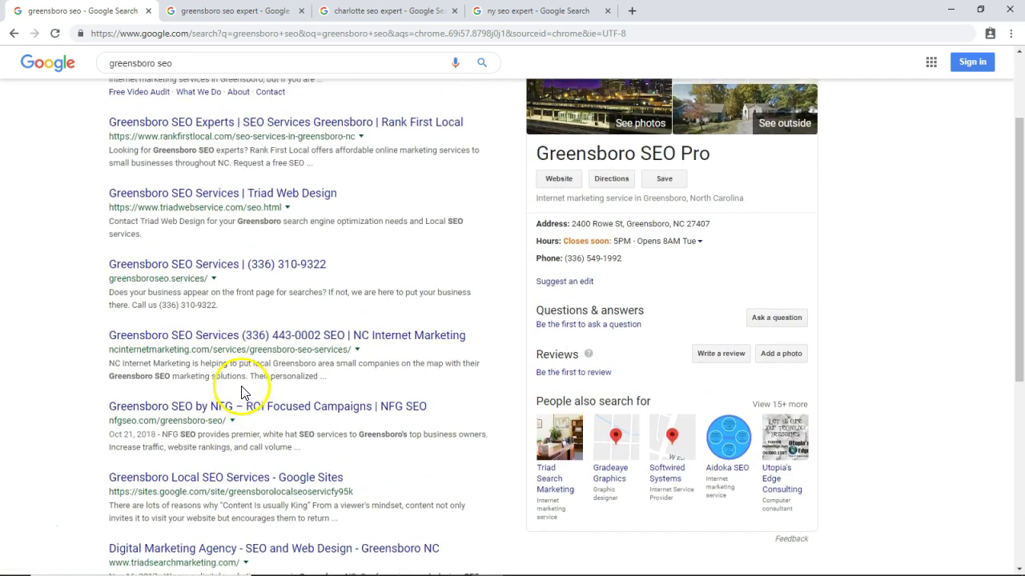
scroll(240, 391, "up", 2)
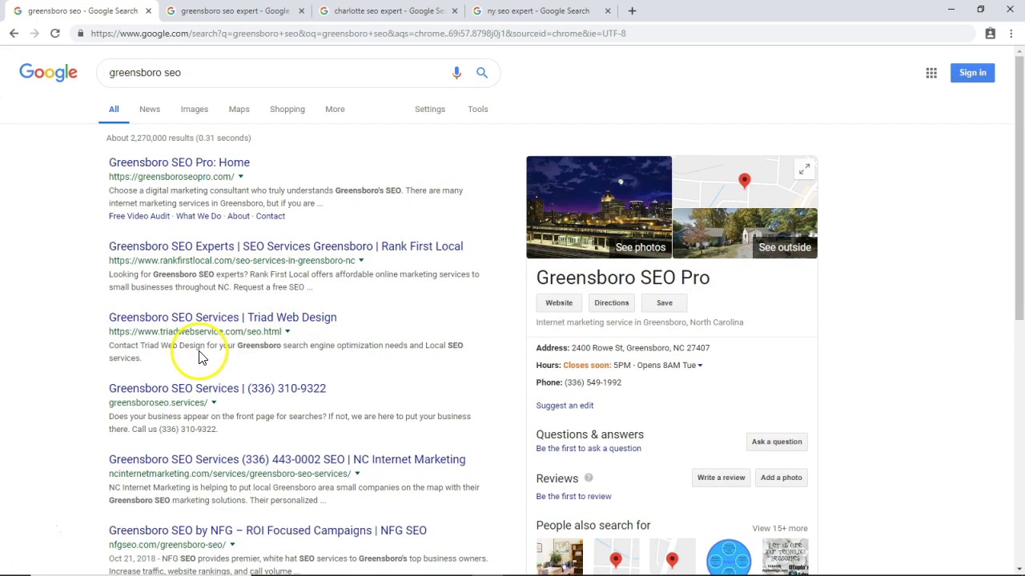
Step: Highlight the descriptions of the Google Sites and greensboroseo.services results to check them for the search keywords
scroll(201, 355, "down", 3)
scroll(205, 281, "down", 1)
left_click_drag(336, 321, 102, 304)
scroll(200, 295, "up", 3)
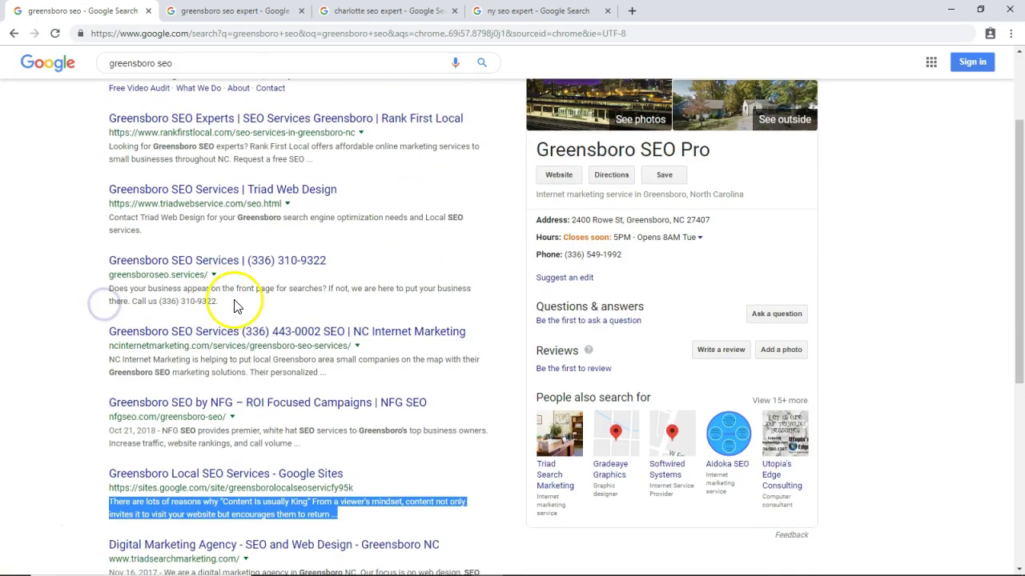
left_click_drag(236, 308, 108, 296)
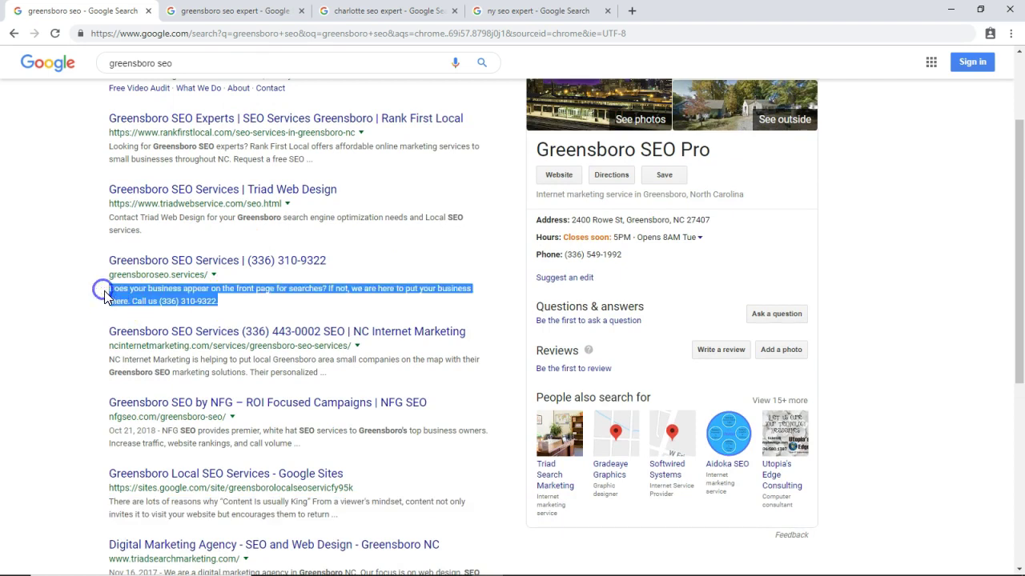
scroll(276, 455, "down", 1)
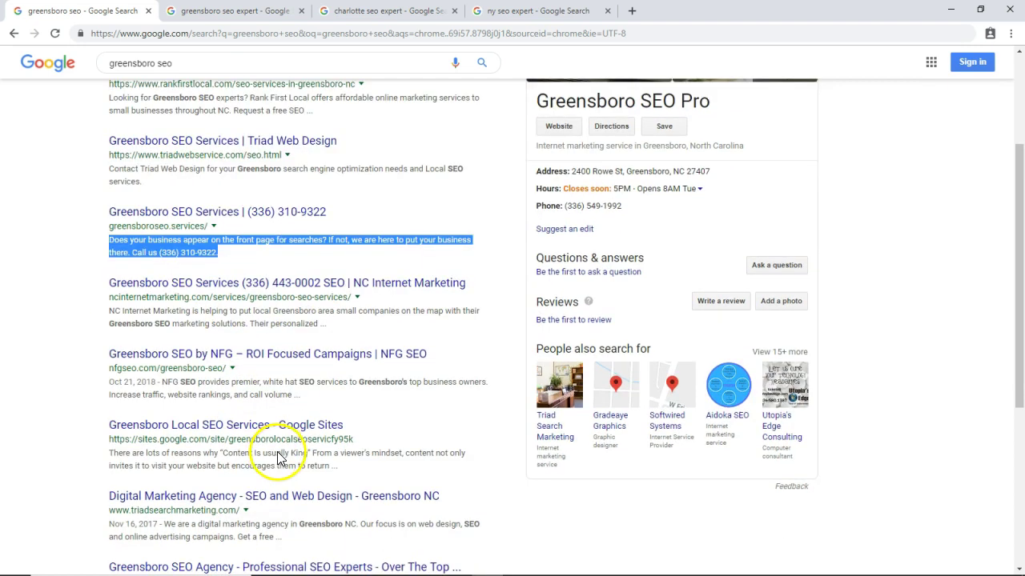
scroll(276, 455, "down", 1)
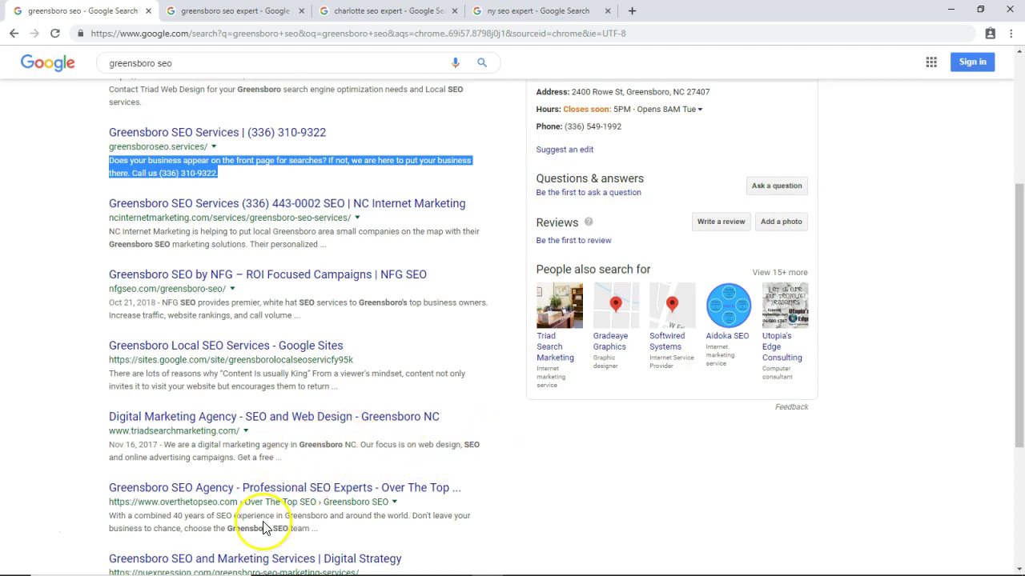
Step: Review the bolded keywords across the "greensboro seo" descriptions and highlight the Greensboro SEO Pro description
scroll(312, 479, "up", 3)
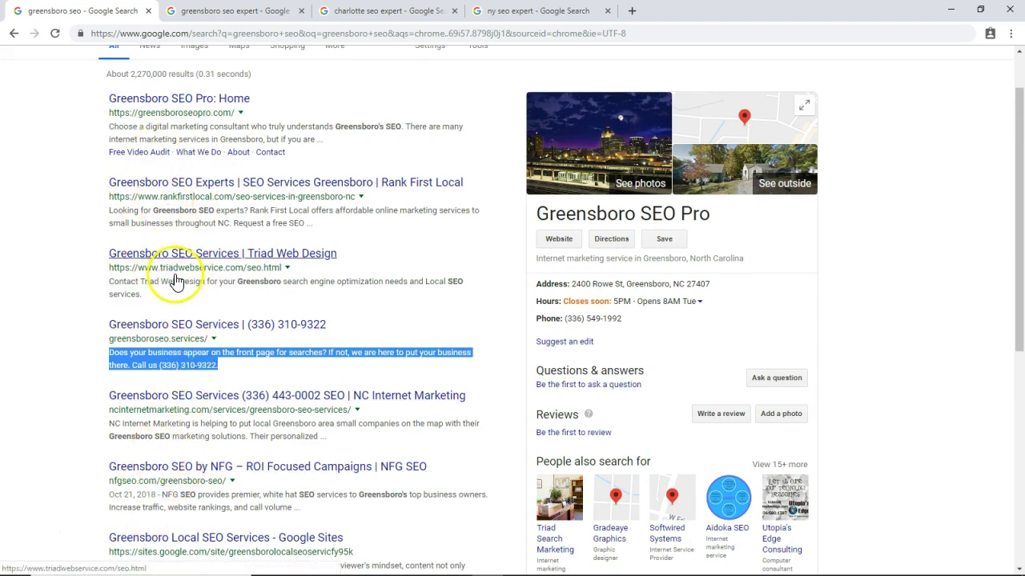
scroll(185, 485, "down", 3)
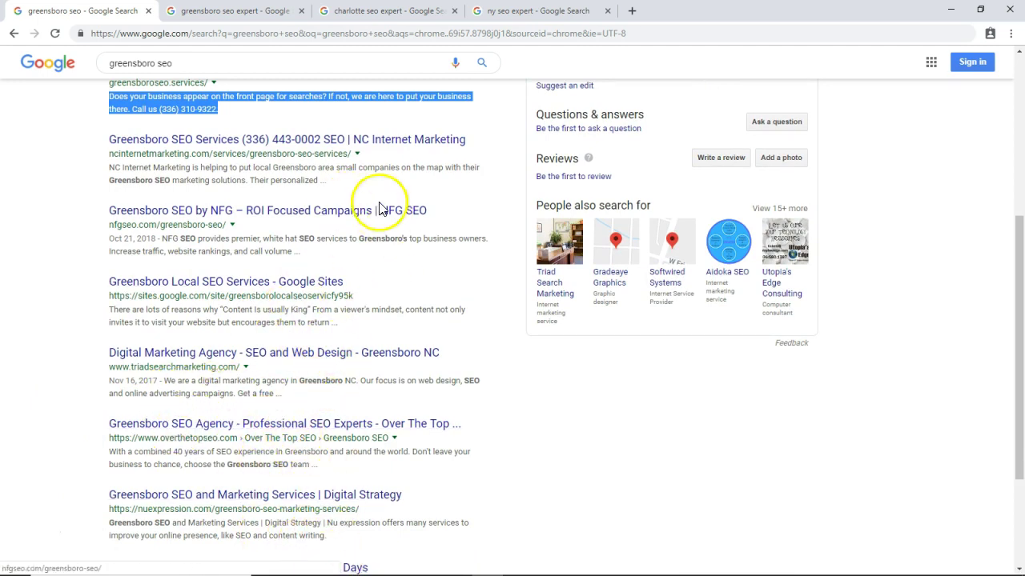
scroll(252, 270, "up", 4)
left_click_drag(322, 204, 103, 198)
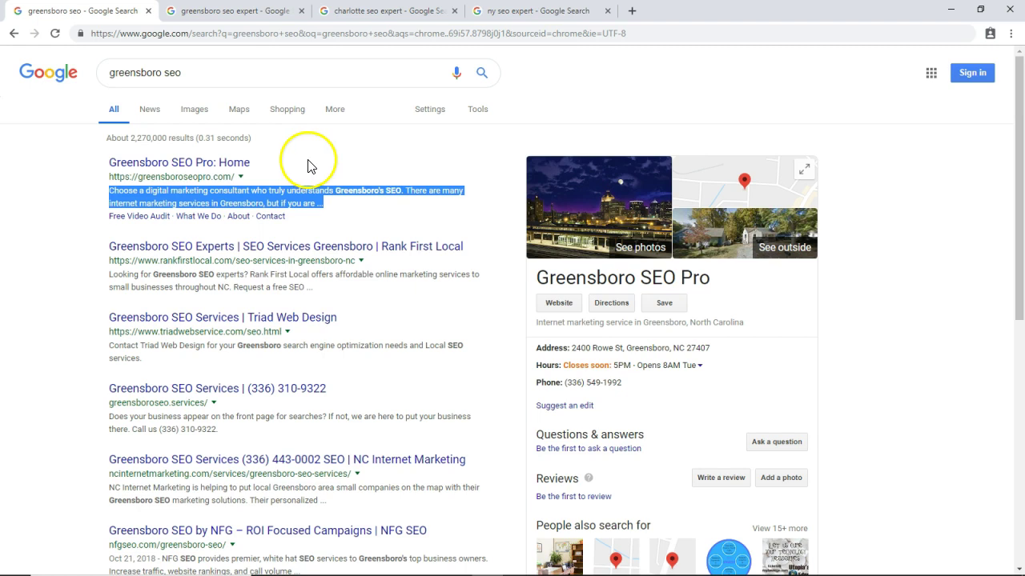
left_click(338, 299)
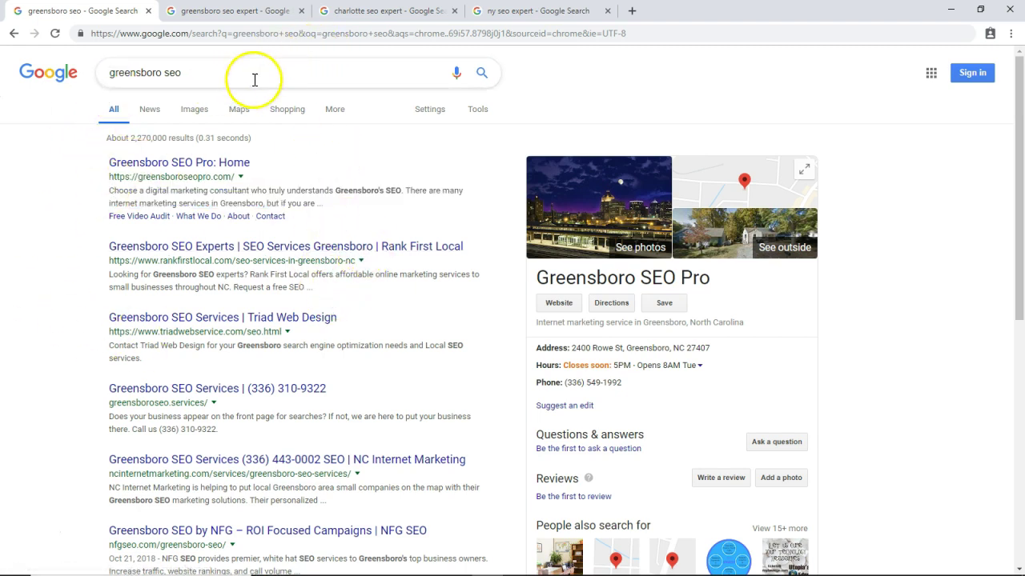
Step: Switch to the "greensboro seo expert" results and highlight the bolded keyword variants in the top four descriptions
left_click(218, 10)
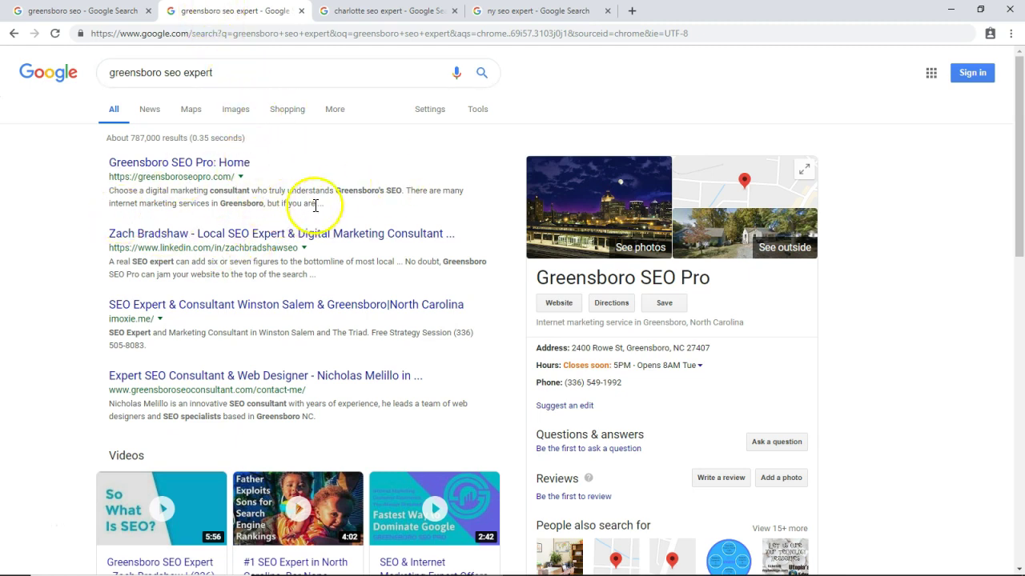
left_click_drag(184, 73, 197, 77)
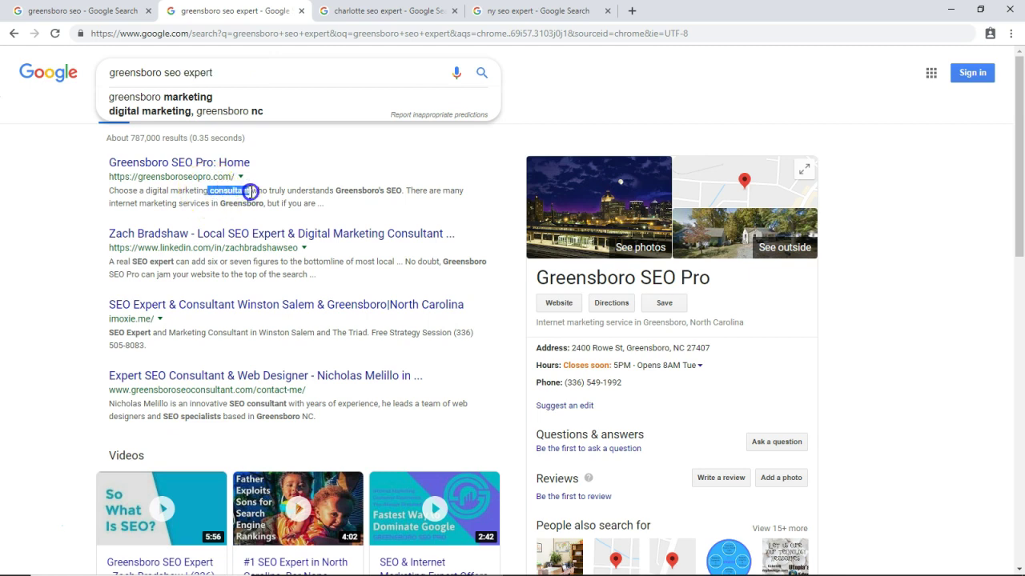
left_click_drag(250, 192, 251, 193)
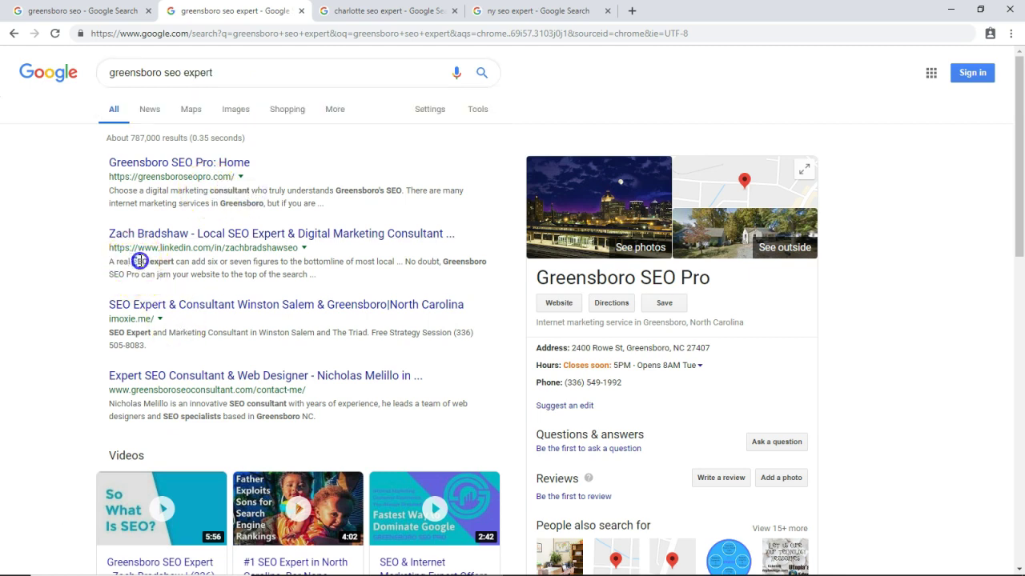
left_click_drag(173, 261, 174, 261)
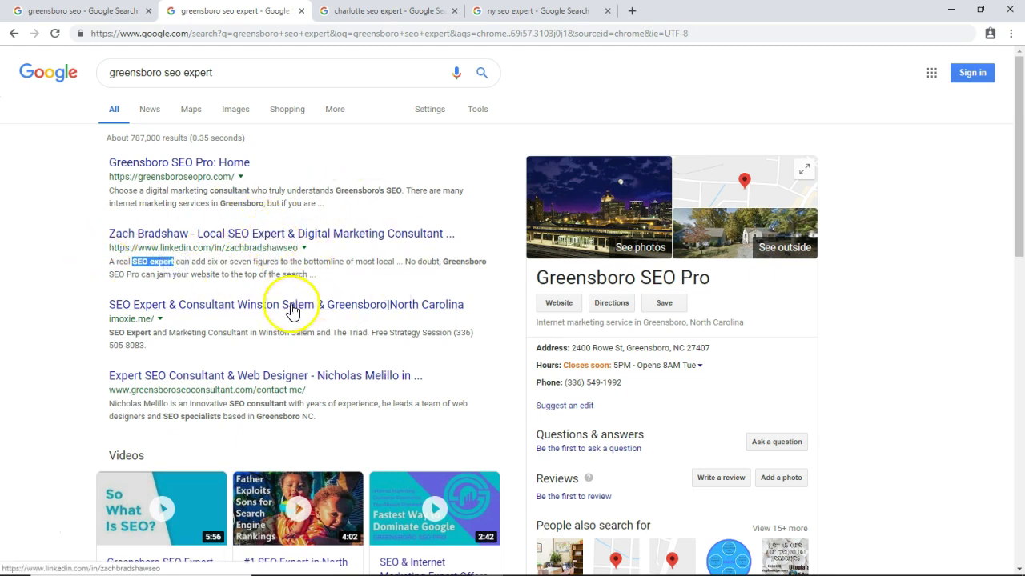
scroll(293, 293, "down", 1)
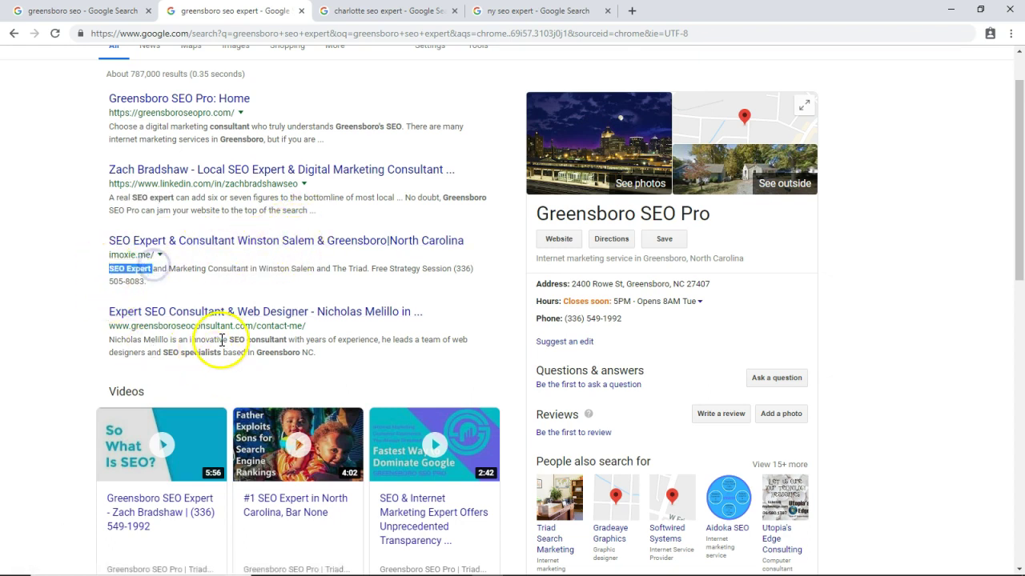
left_click_drag(227, 342, 293, 340)
left_click_drag(164, 353, 206, 354)
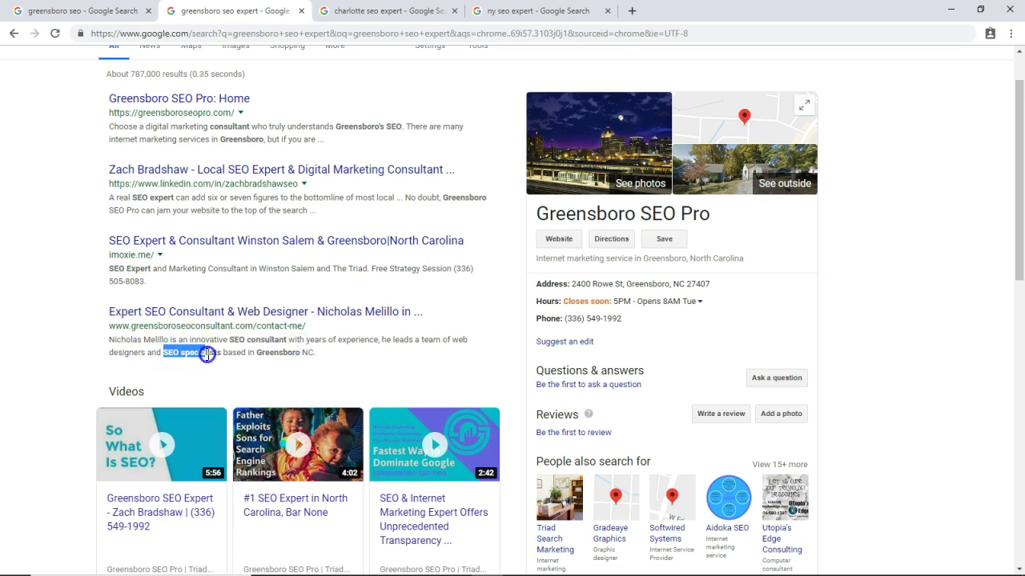
Step: Highlight the bolded SEO keywords in the Triad Web Design, Crunchbase and Medium descriptions among the lower results
scroll(210, 372, "down", 5)
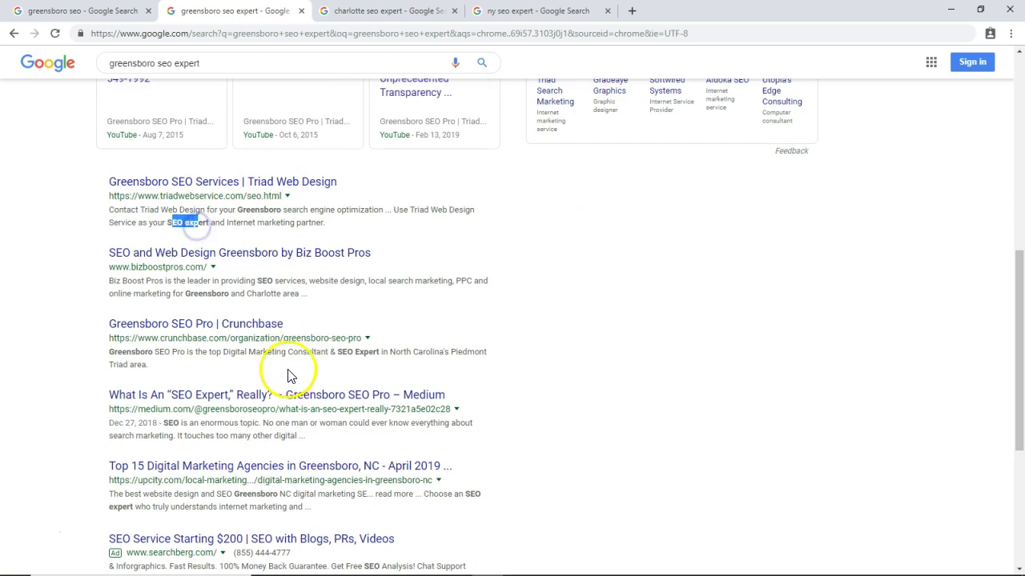
left_click_drag(346, 352, 387, 353)
scroll(388, 400, "down", 2)
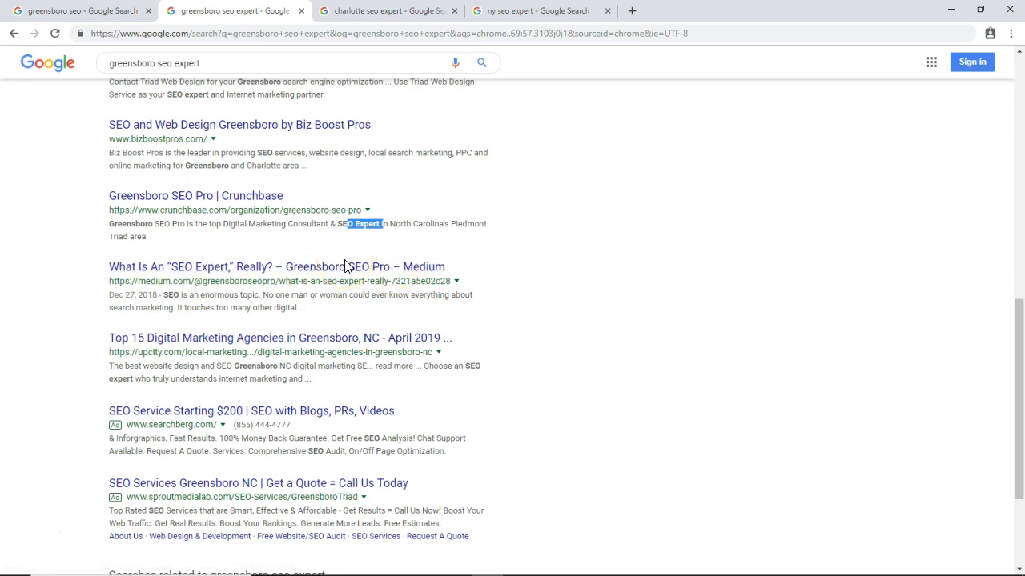
triple_click(170, 296)
double_click(169, 296)
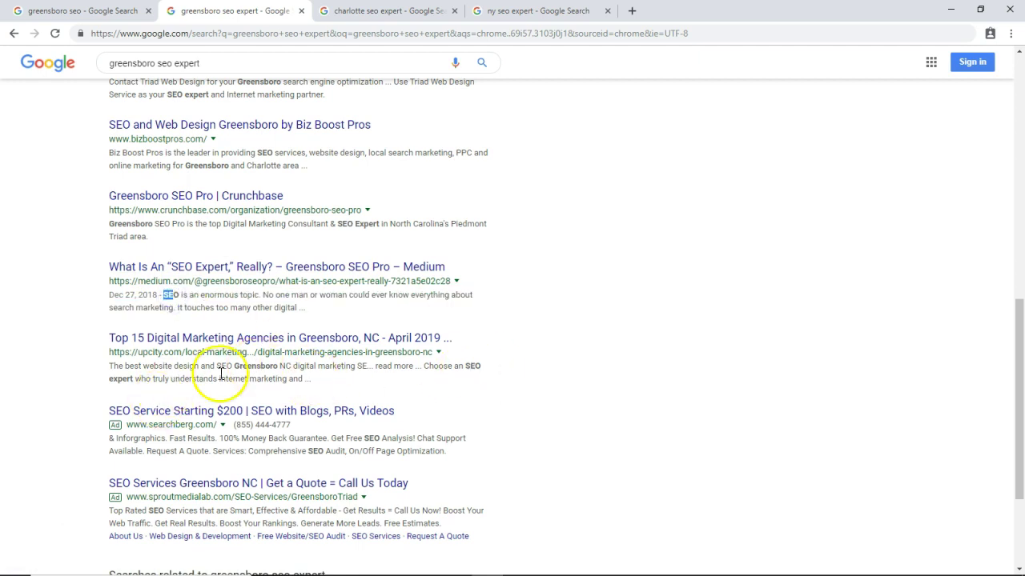
scroll(372, 413, "up", 4)
scroll(380, 421, "up", 4)
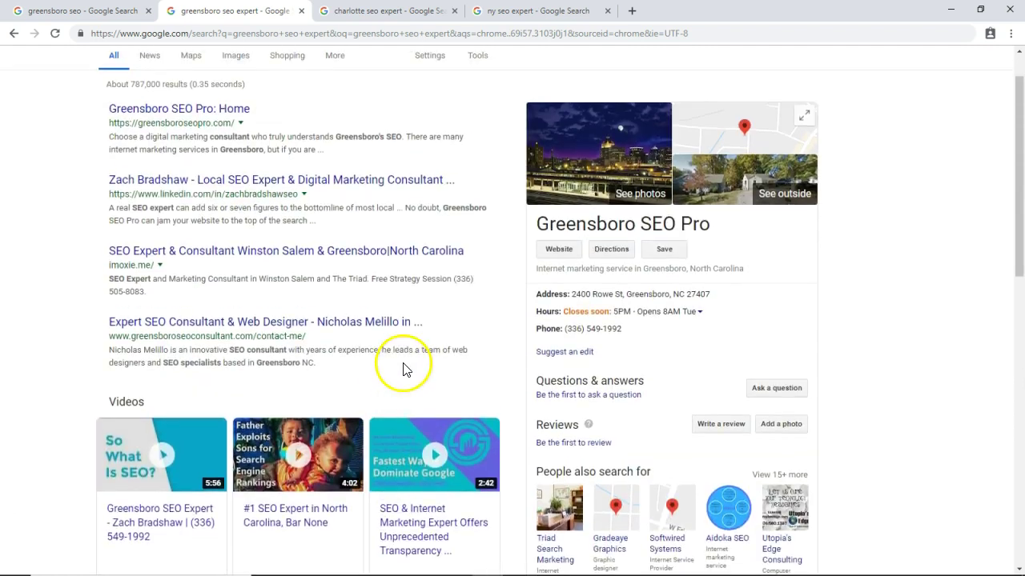
Step: Switch to the "charlotte seo expert" results and highlight the "With a Masters (MS) in Internet Marketing" description to check its keywords
key("ctrl+4")
key("ctrl+3")
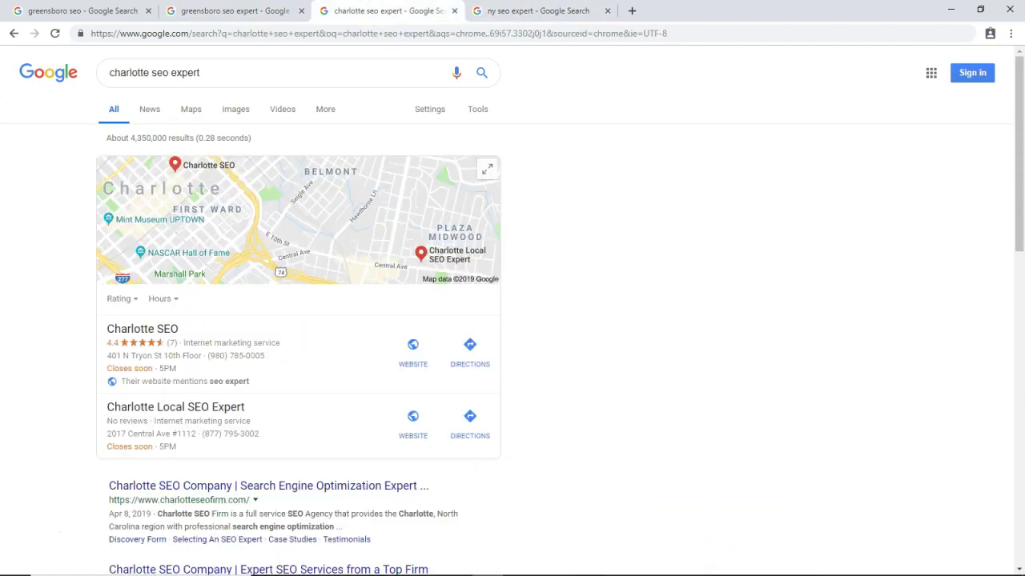
scroll(330, 189, "down", 4)
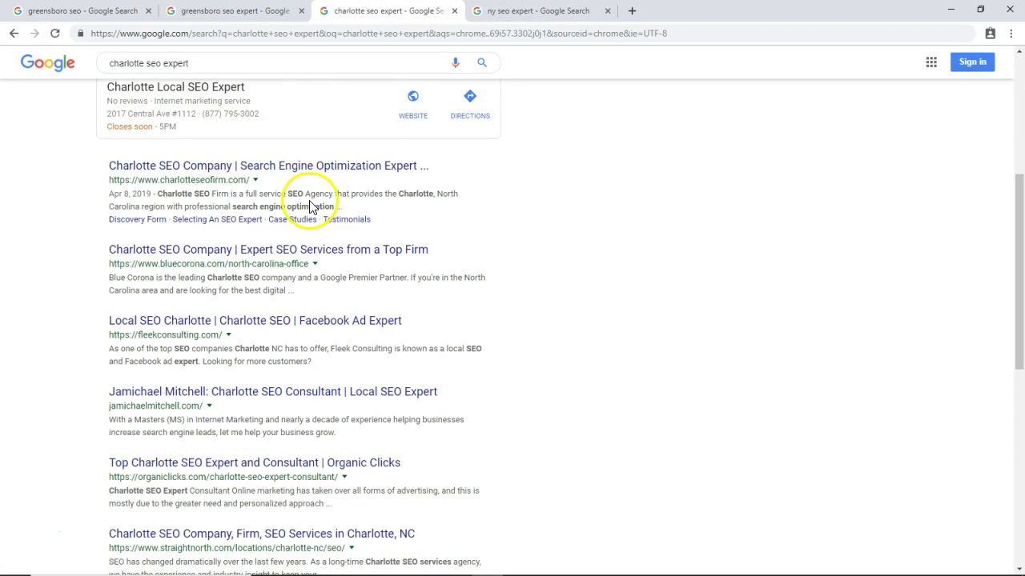
scroll(296, 236, "down", 2)
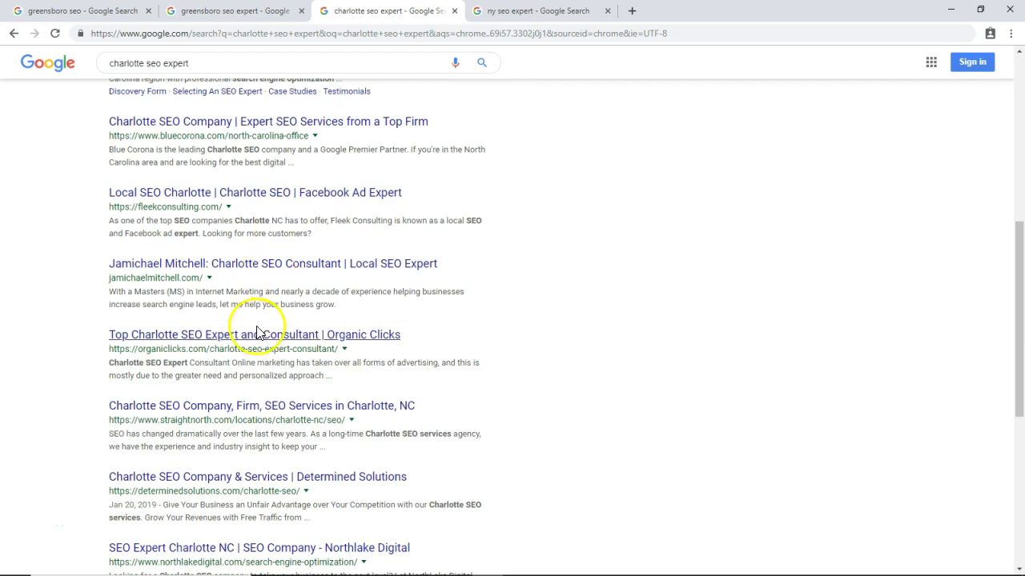
scroll(223, 422, "down", 1)
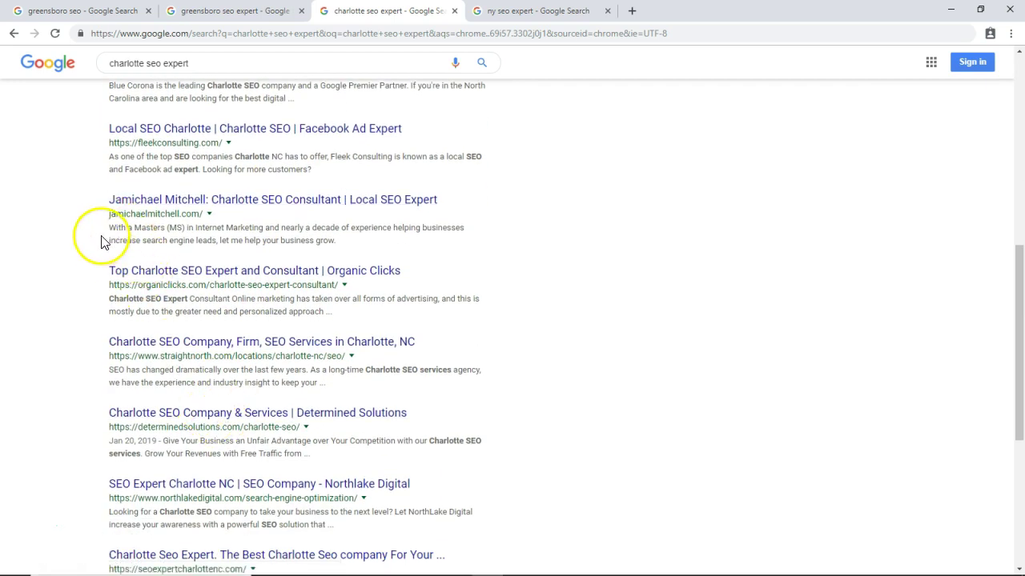
left_click_drag(132, 227, 439, 243)
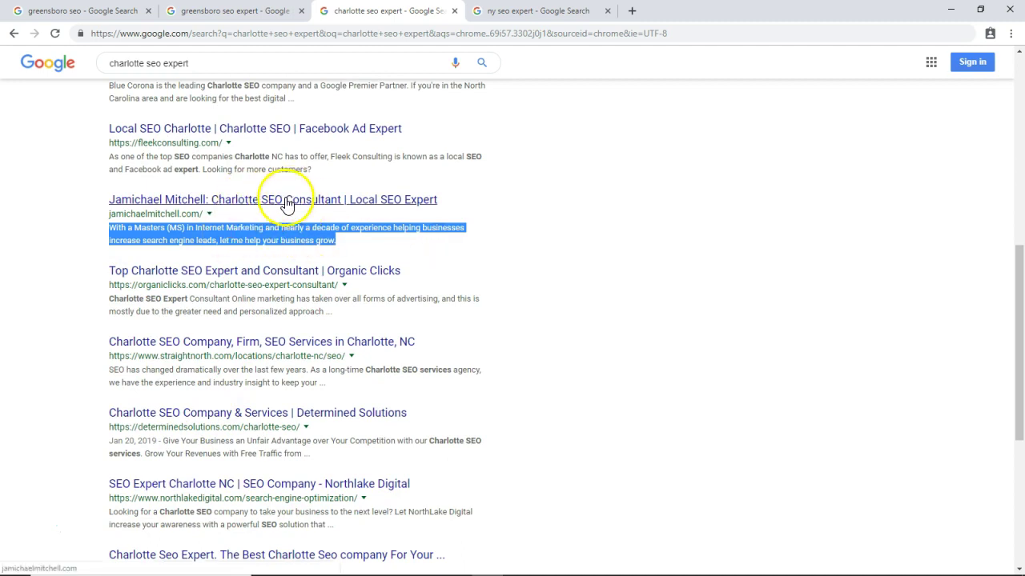
scroll(296, 340, "up", 7)
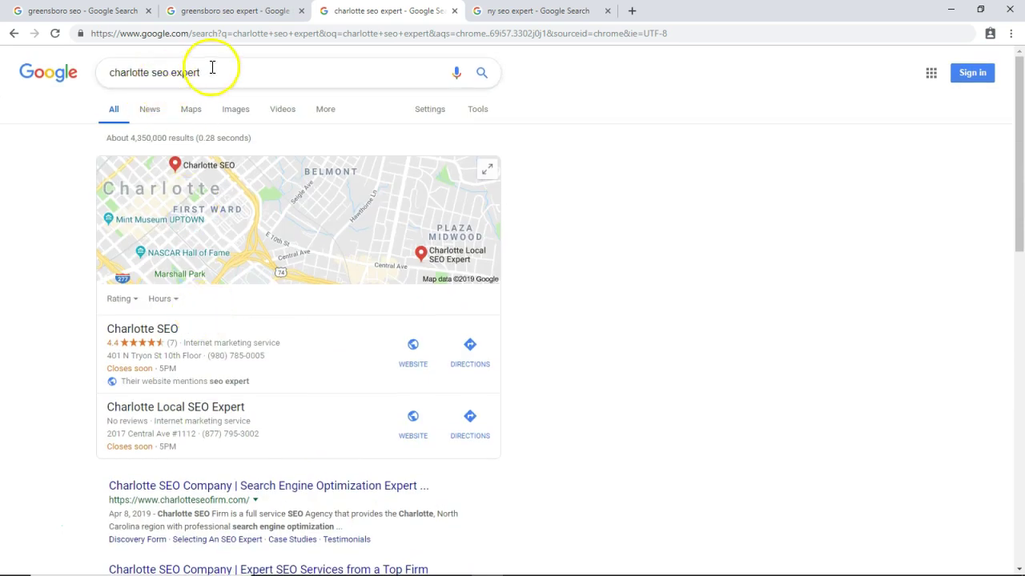
scroll(151, 336, "down", 3)
scroll(151, 336, "down", 5)
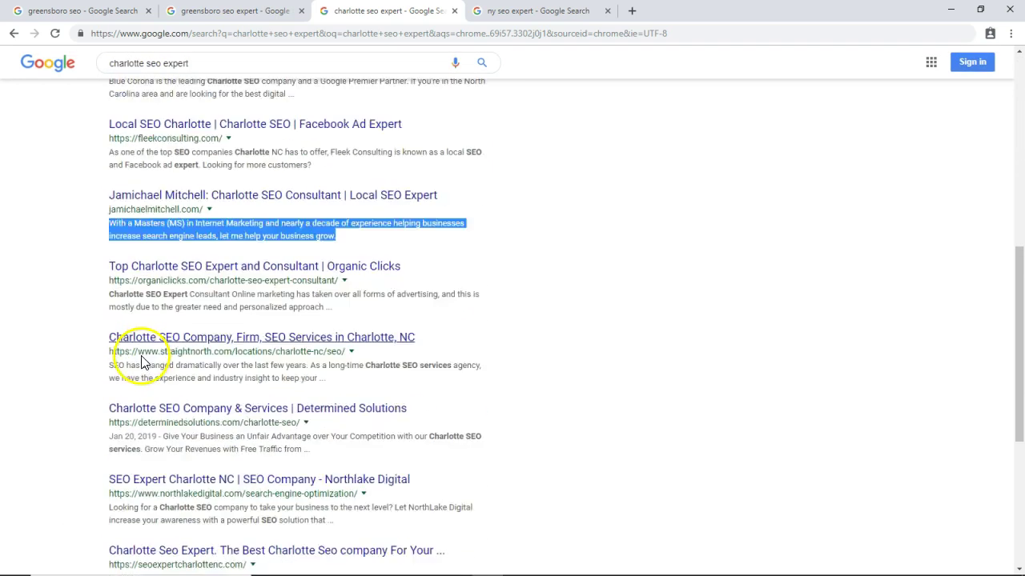
Step: Switch to the "ny seo expert" results and highlight the bolded SEO keyword in the logicinbound.com description
left_click(600, 9)
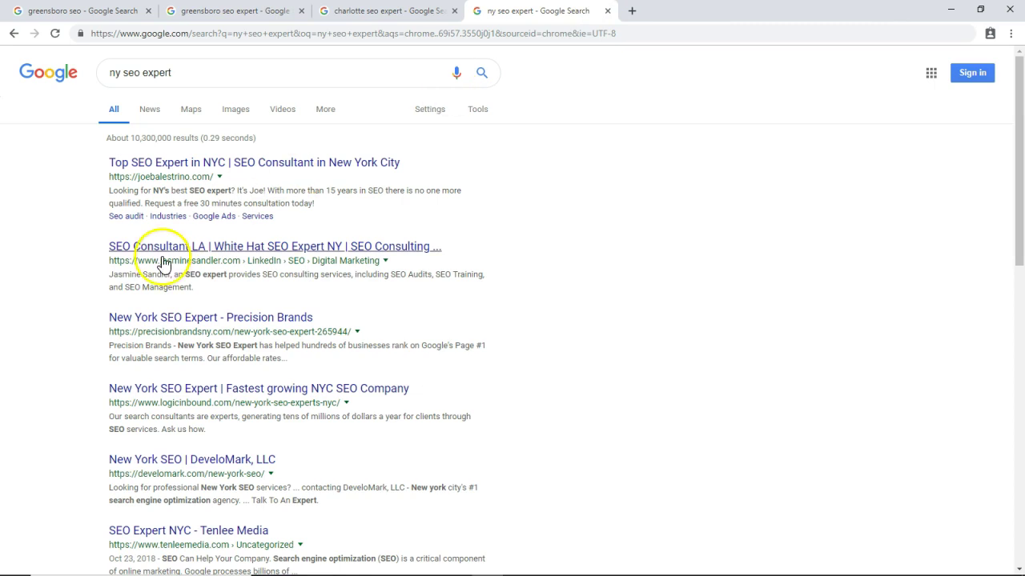
scroll(204, 267, "down", 2)
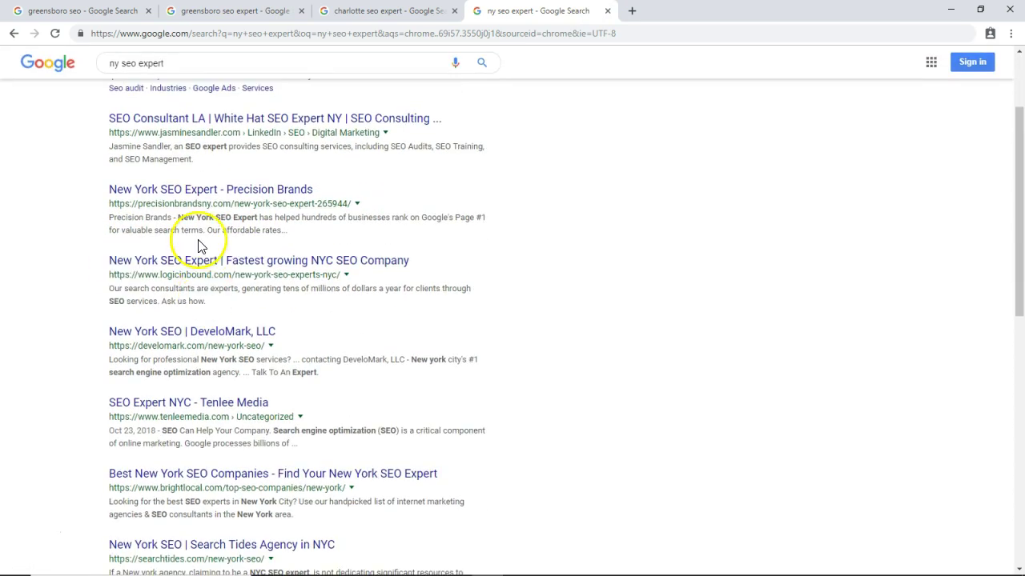
scroll(199, 244, "down", 1)
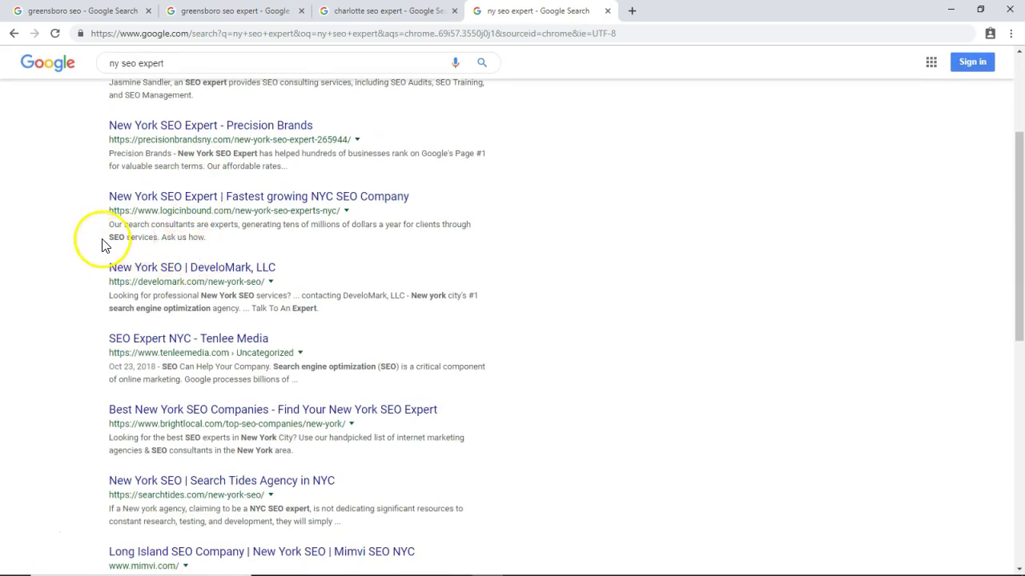
left_click_drag(124, 239, 126, 238)
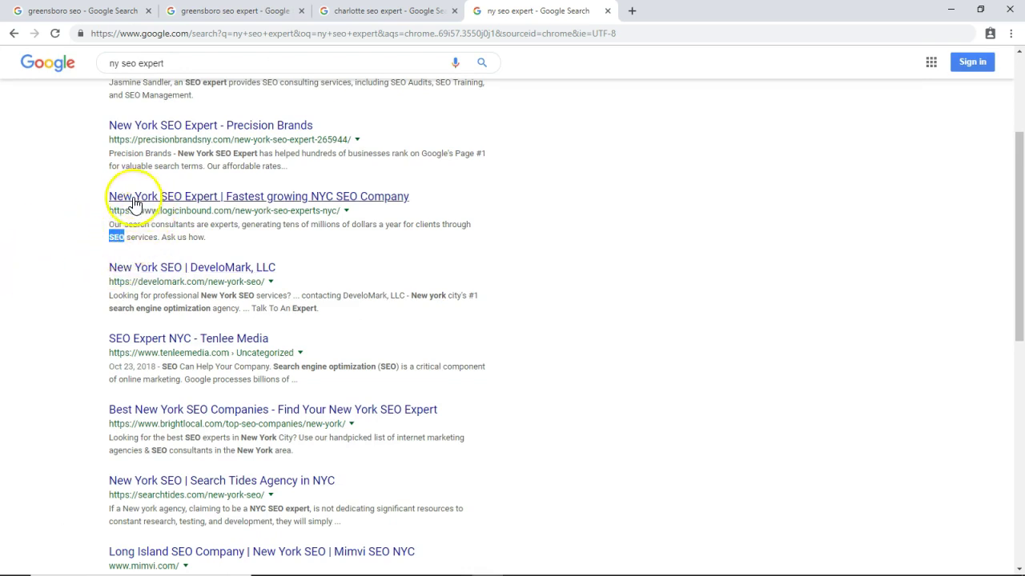
Step: Look through the remaining "ny seo expert" results for keyword use in their descriptions
scroll(141, 282, "down", 3)
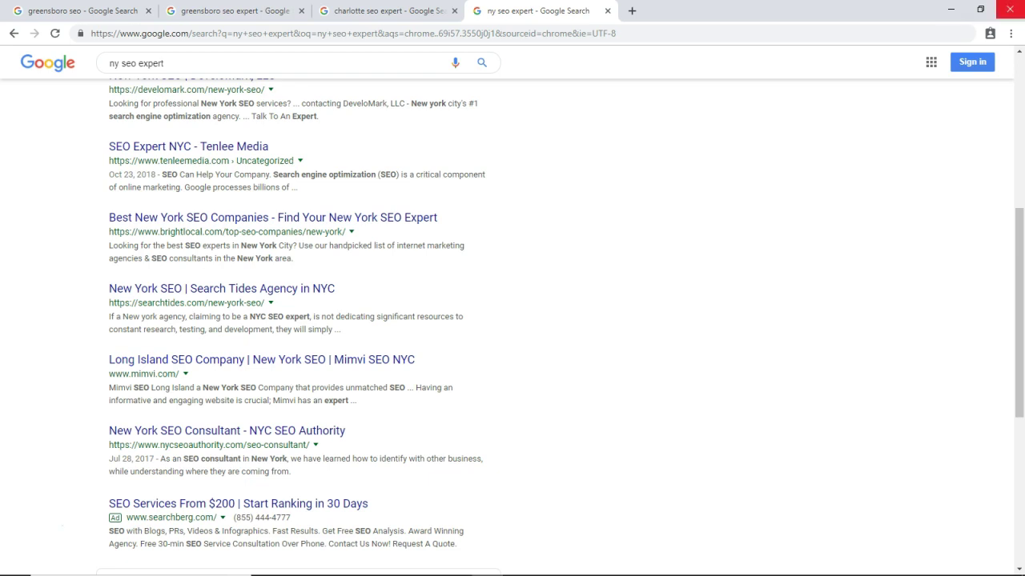
scroll(507, 302, "up", 5)
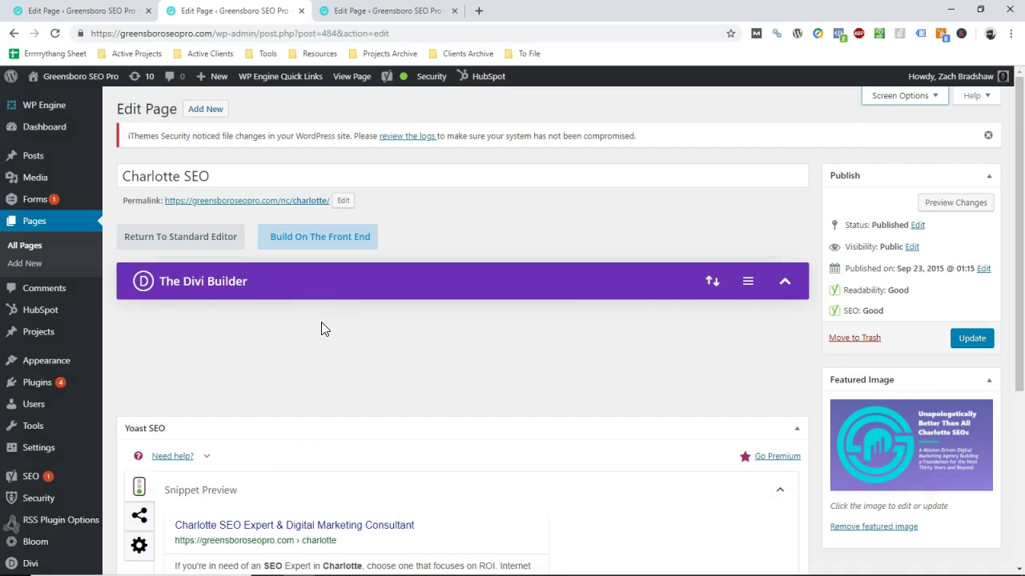
Step: In the WordPress page editor, view the Yoast snippet previews of the home page and the Greensboro SEO page
key("ctrl+Page_Up")
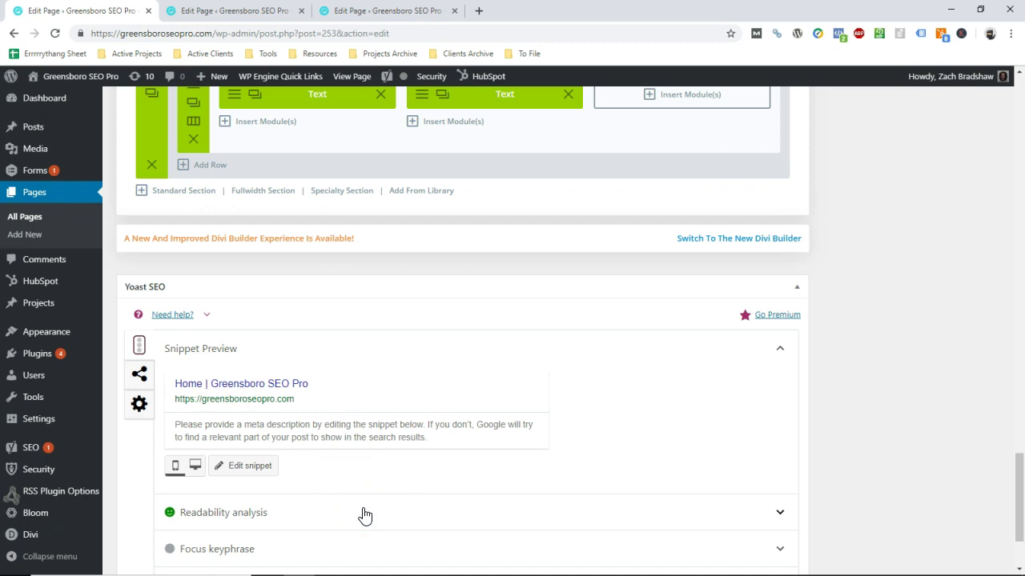
left_click(366, 12)
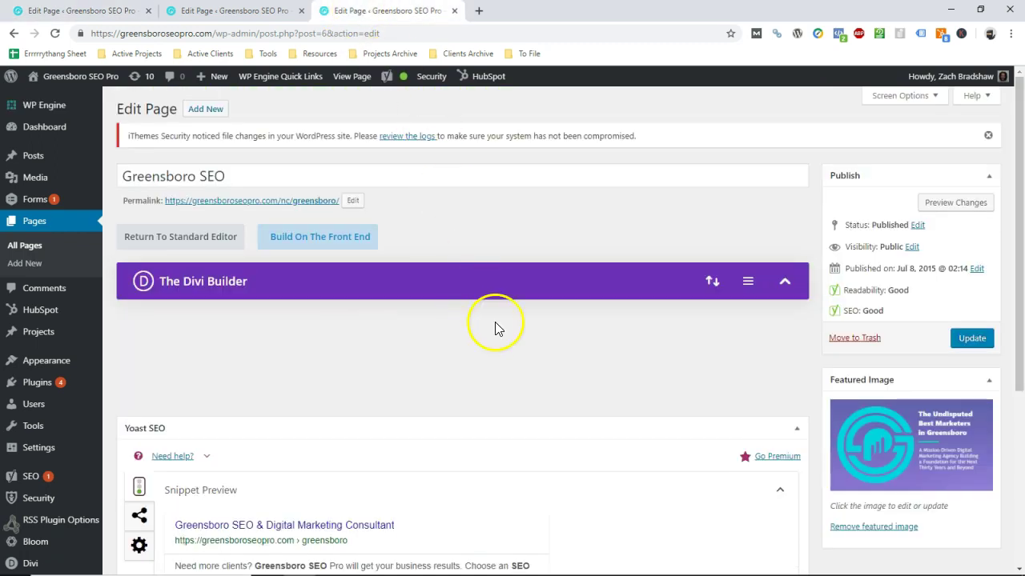
scroll(495, 329, "down", 3)
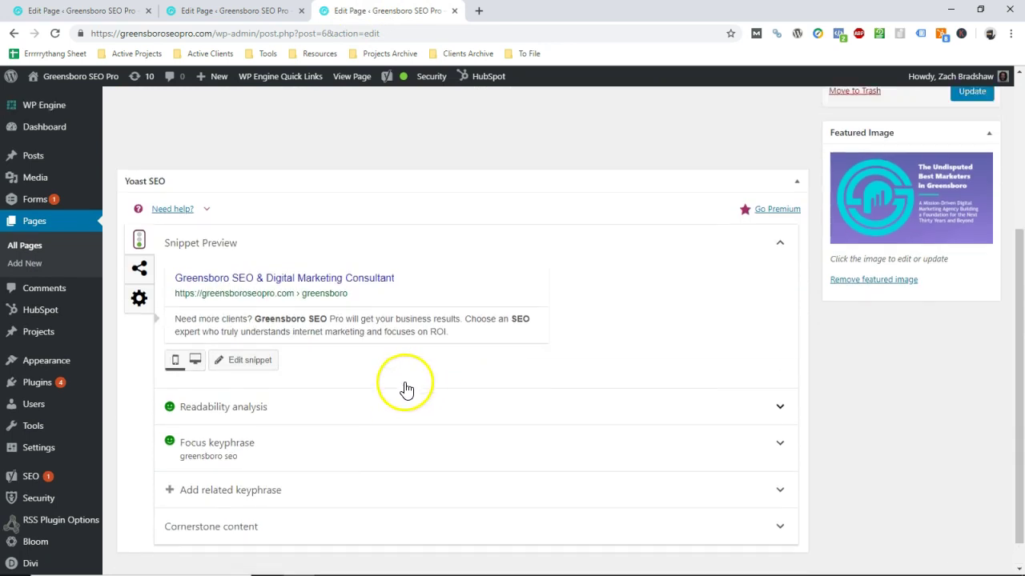
scroll(406, 389, "up", 3)
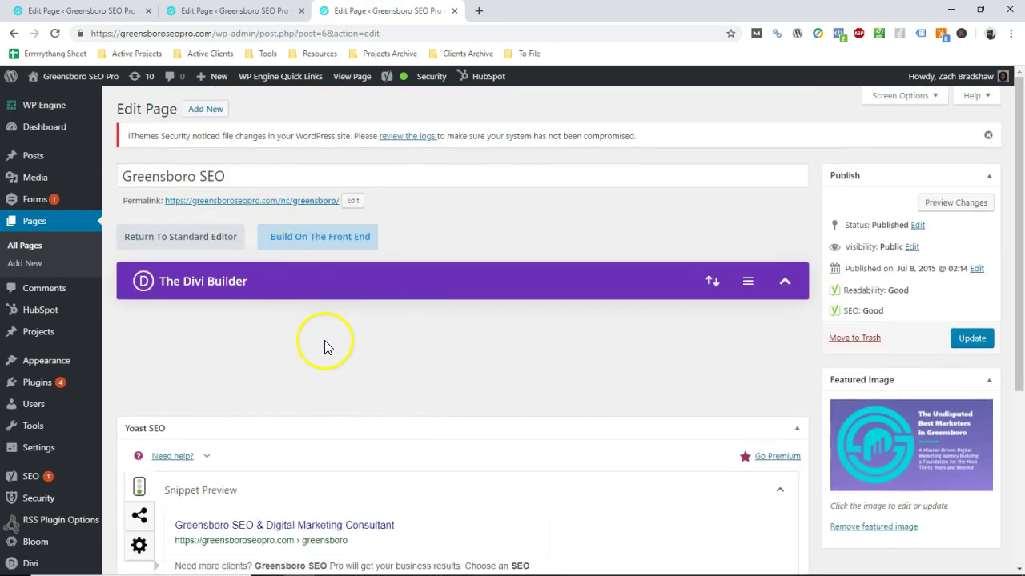
scroll(324, 364, "down", 2)
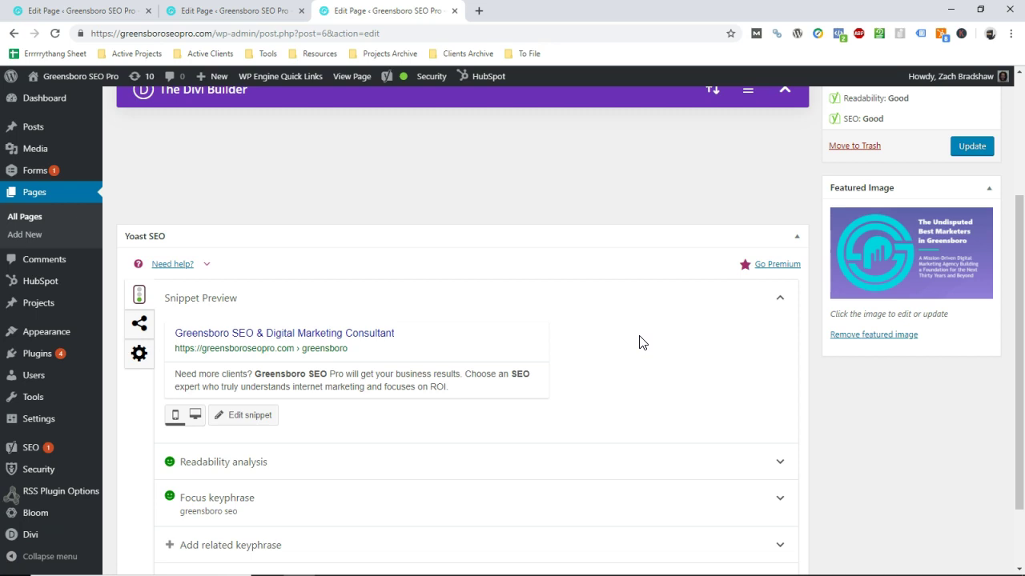
Step: Compare the Yoast meta descriptions of the Charlotte SEO, Greensboro SEO and home pages
left_click(176, 11)
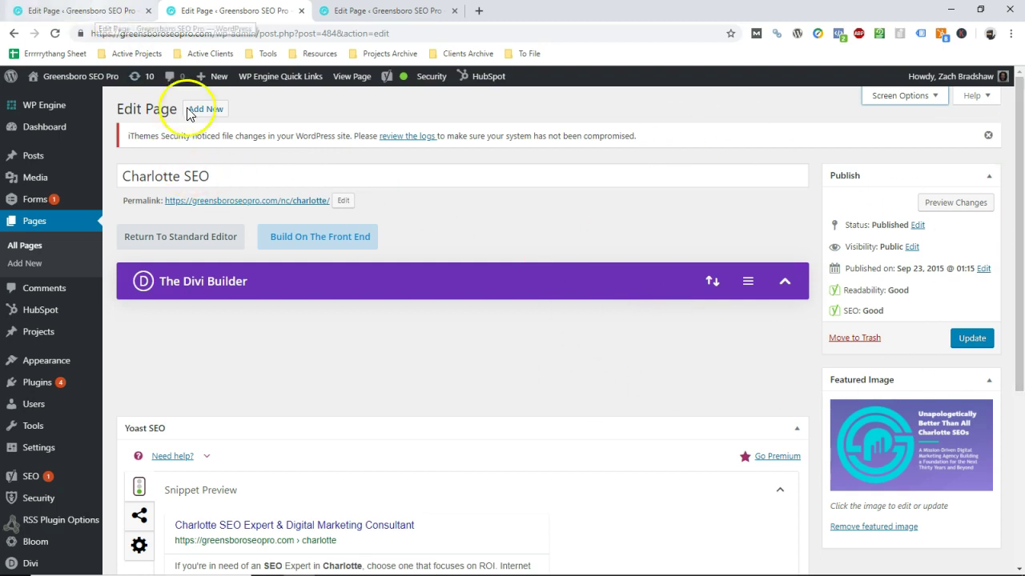
scroll(256, 232, "down", 2)
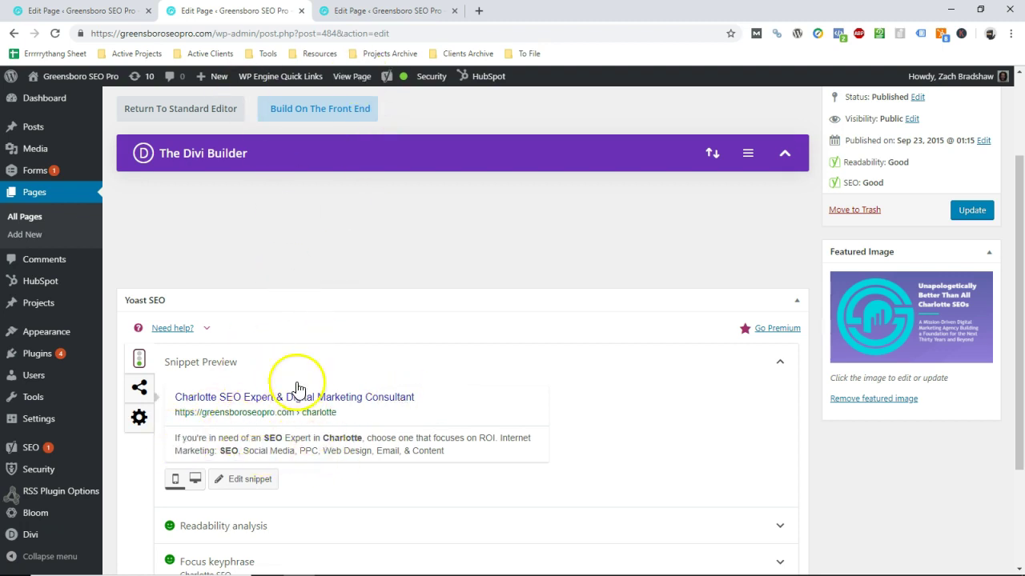
left_click(377, 18)
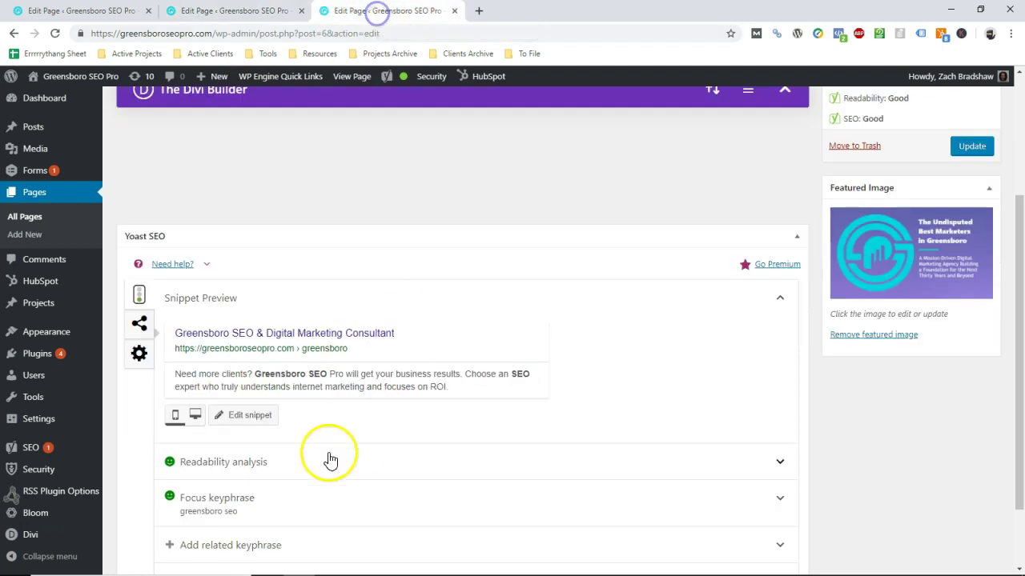
left_click(88, 11)
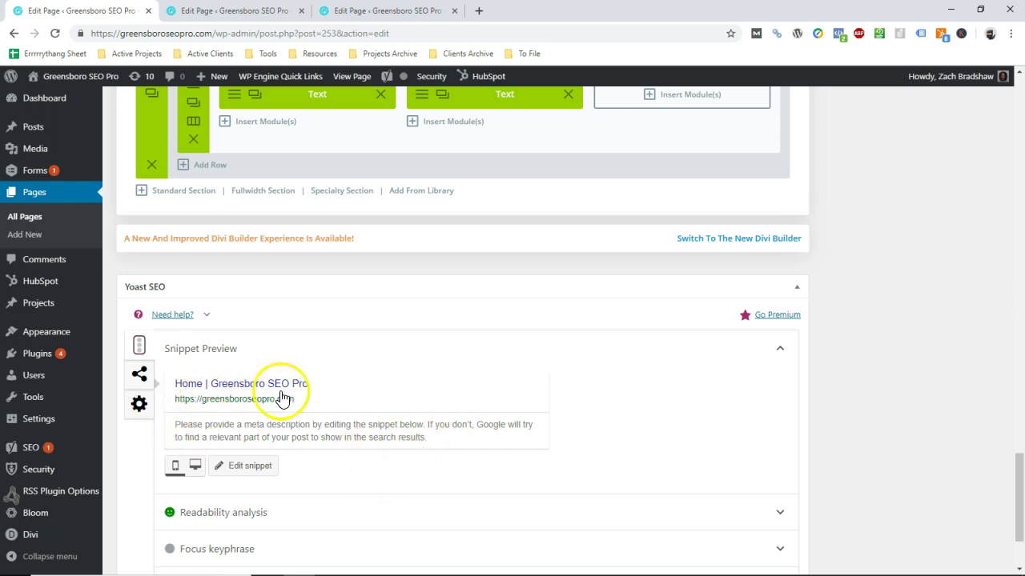
key("ctrl+Tab")
scroll(244, 385, "down", 3)
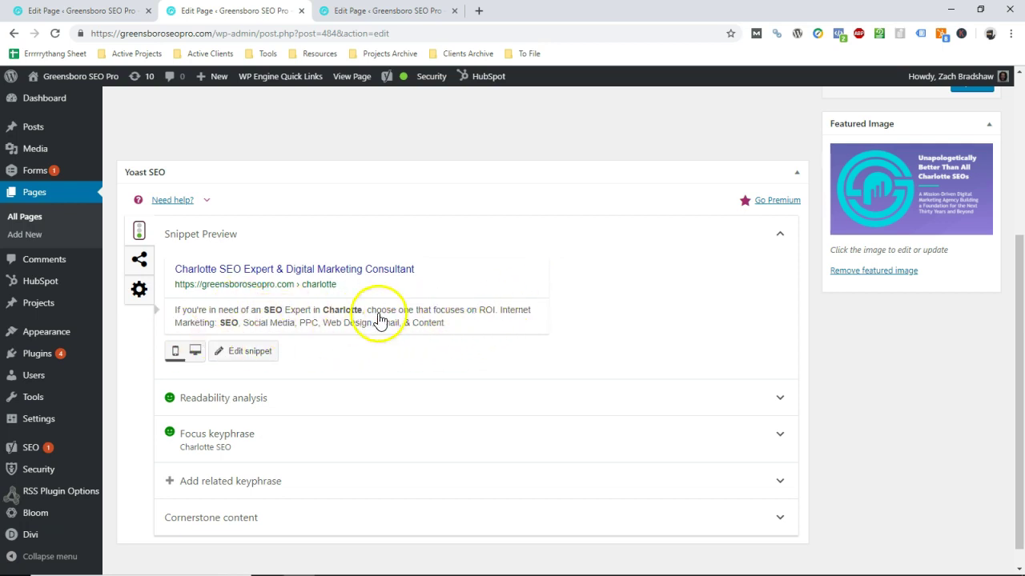
left_click(384, 10)
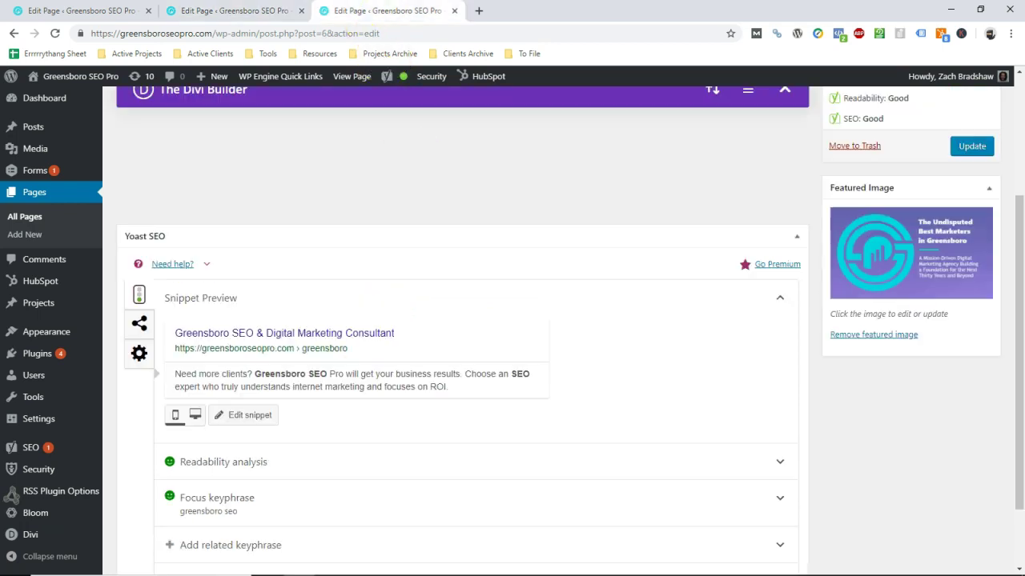
scroll(320, 315, "down", 2)
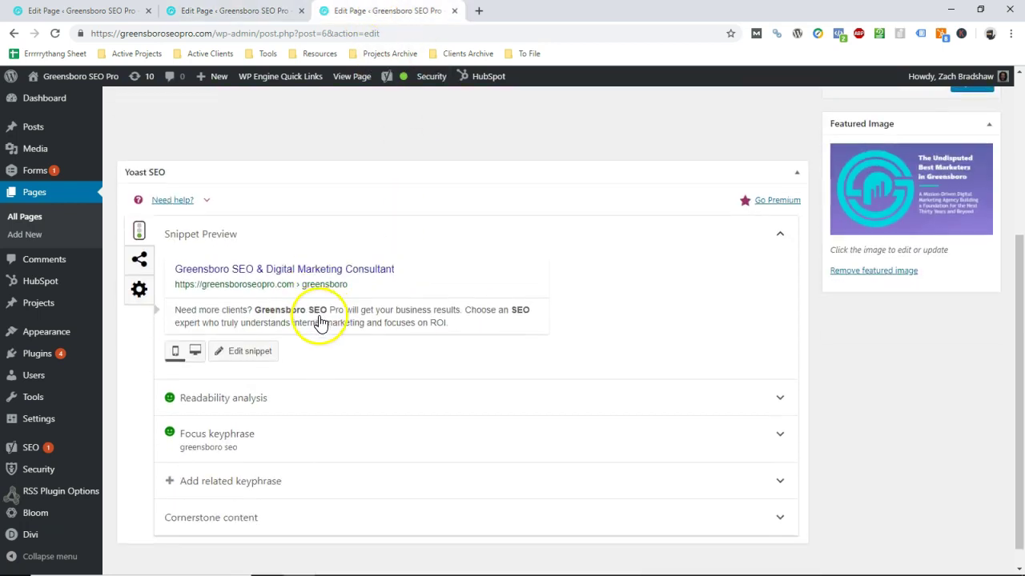
Step: Open the home page's Yoast snippet for editing and place the cursor after the variables in the SEO title
left_click(196, 11)
scroll(400, 361, "down", 2)
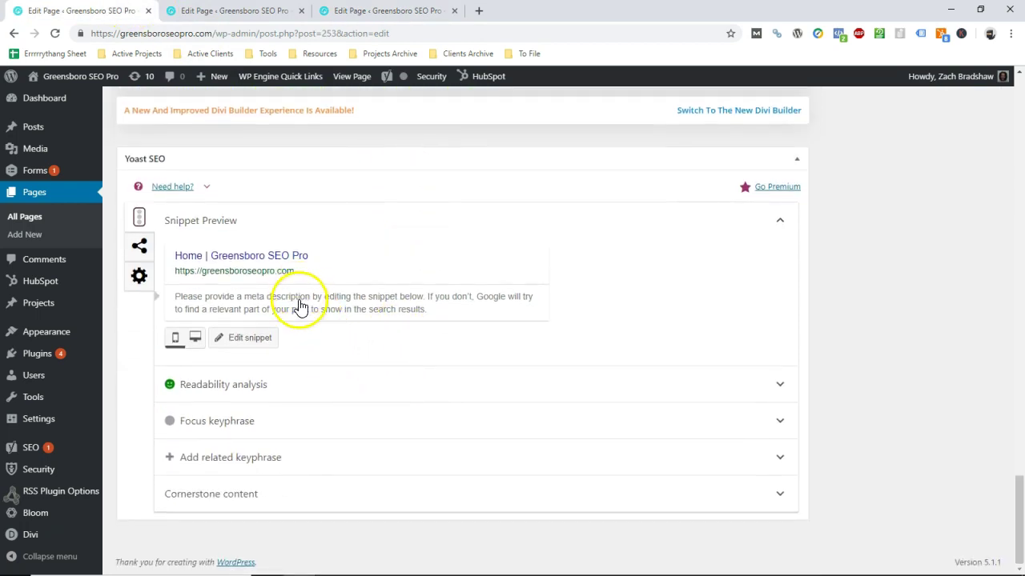
left_click(298, 302)
scroll(309, 361, "down", 2)
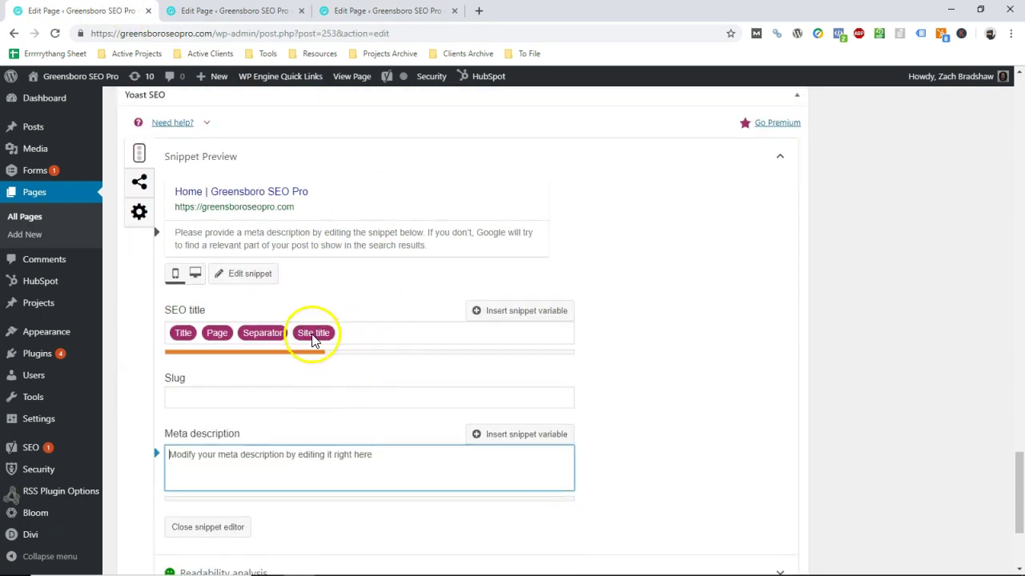
left_click(362, 332)
left_click(360, 335)
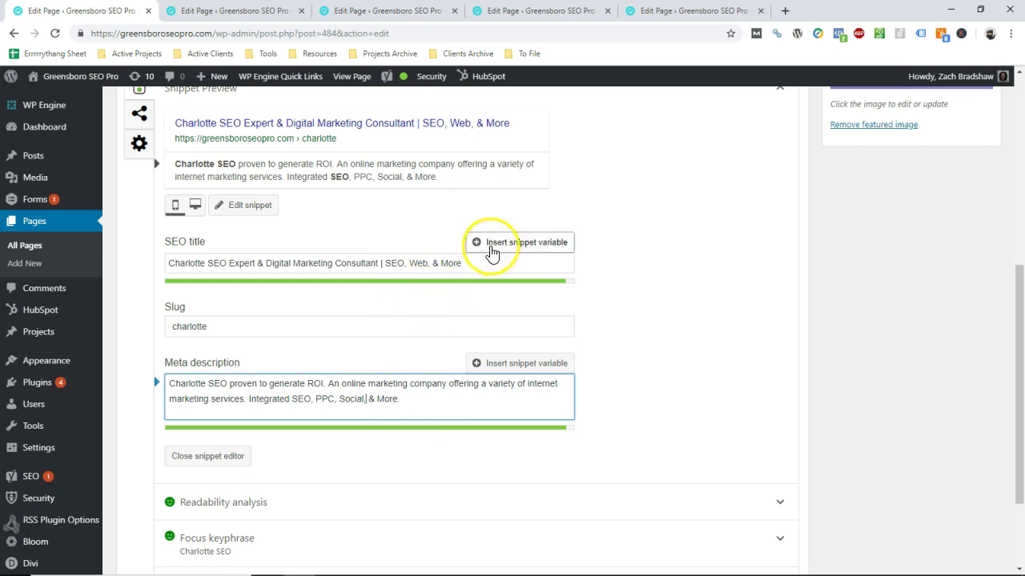
Step: Revert the Charlotte SEO title to "Charlotte SEO Expert & Digital Marketing Consultant" and add "| SEO, Web, & More" back at its end
left_click(463, 272)
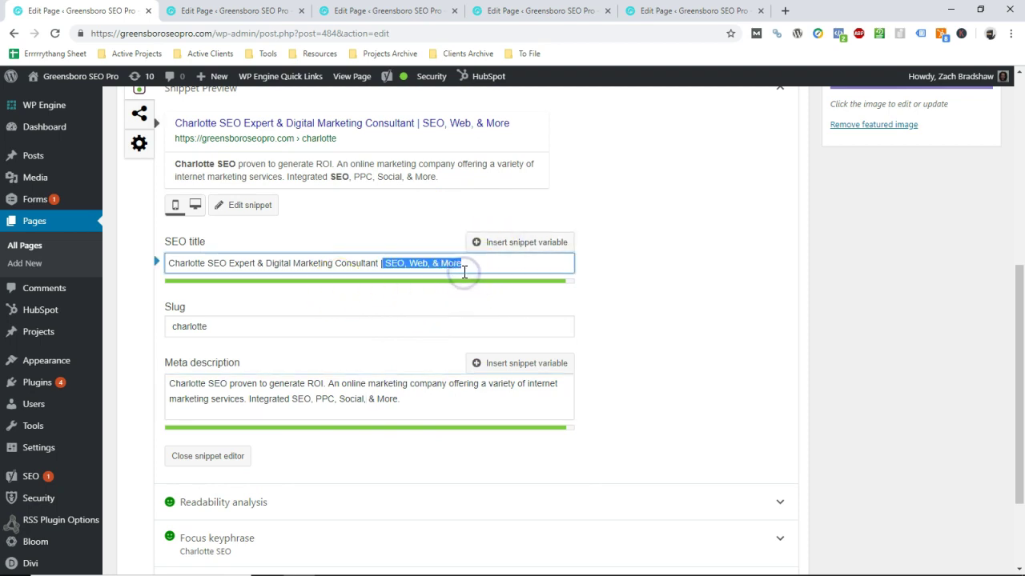
left_click(462, 261)
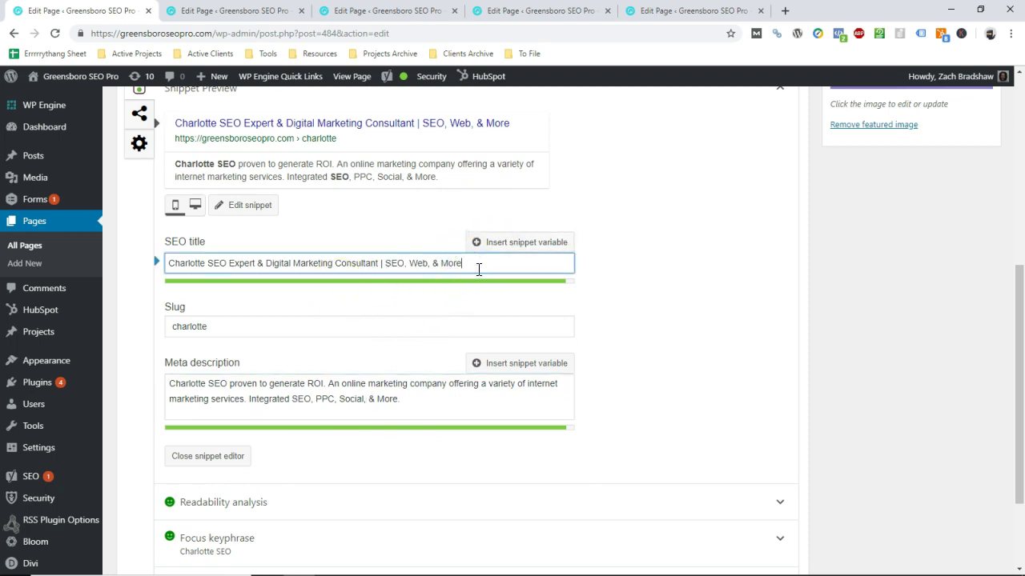
key("ctrl+z")
key("ctrl+z")
key("ctrl+z")
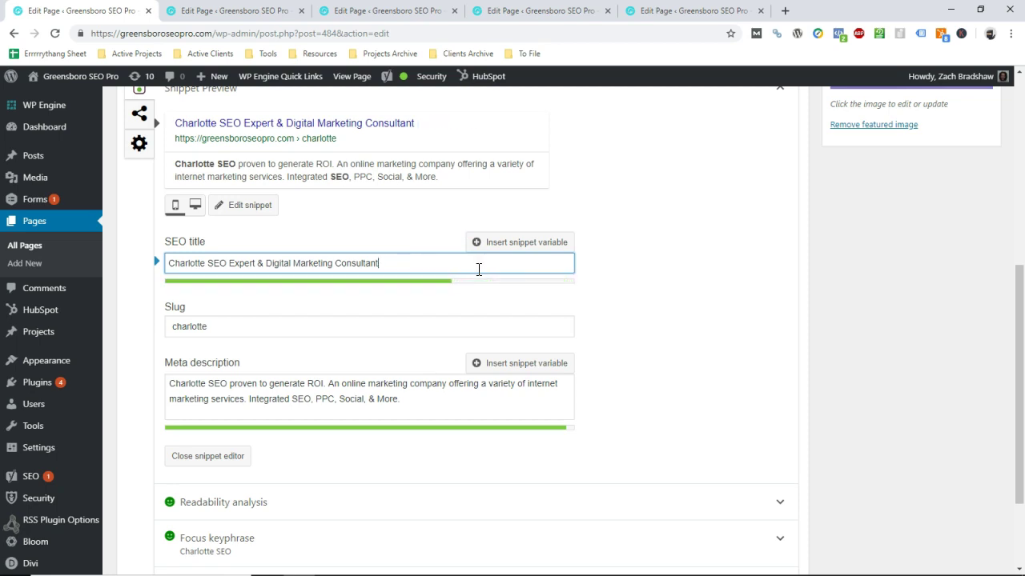
type("SEO, Web, & More")
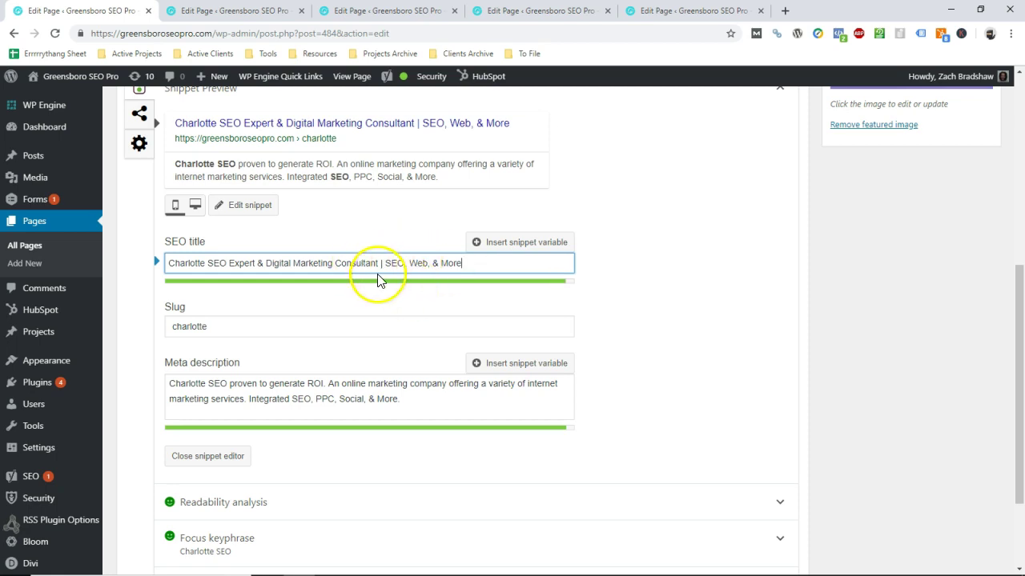
Step: Undo the Charlotte meta description edits and highlight the earlier version's service list from "Social Media" to "Content"
left_click(423, 404)
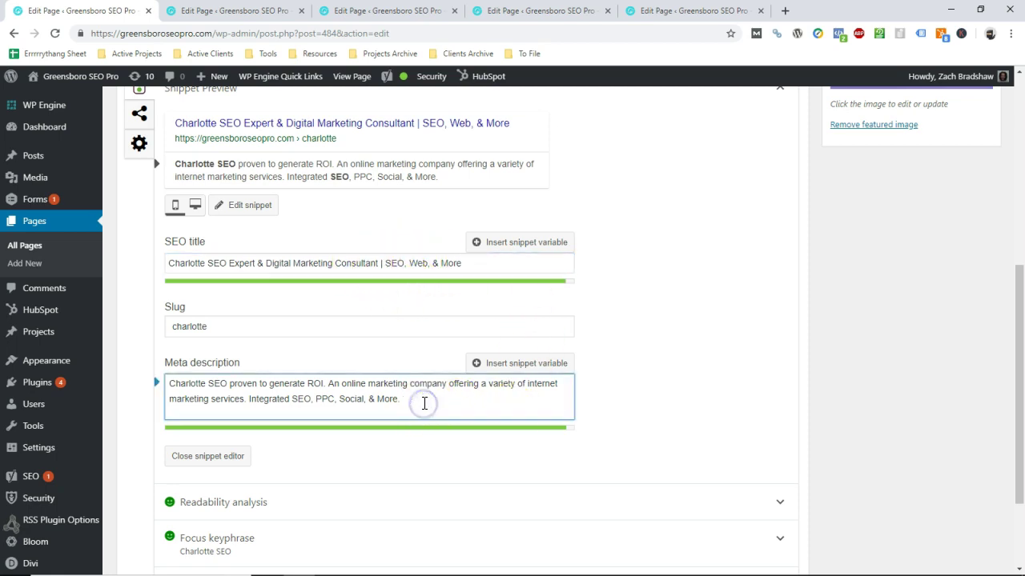
key("ctrl+z")
key("ctrl+z")
key("ctrl+z")
key("ctrl+z")
key("ctrl+z")
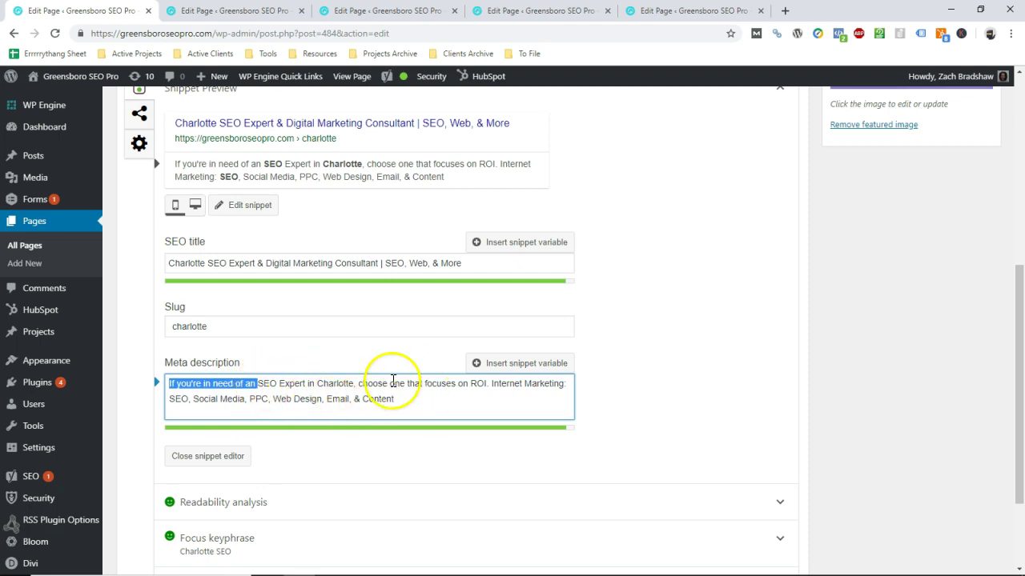
left_click_drag(393, 400, 193, 403)
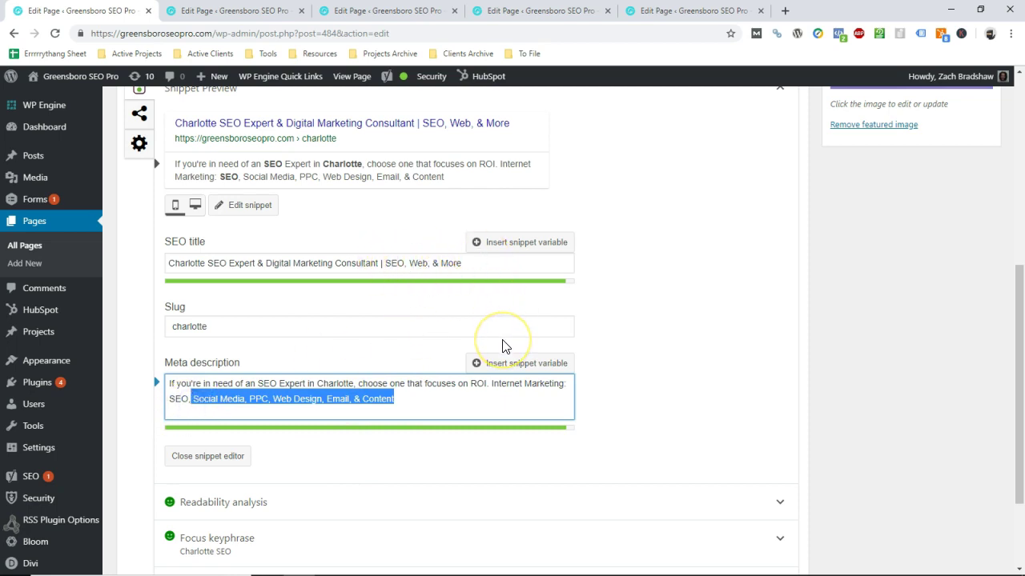
Step: Restore the Charlotte meta description that begins with "Charlotte SEO proven to generate ROI"
key("ctrl+z")
key("ctrl+z")
key("ctrl+z")
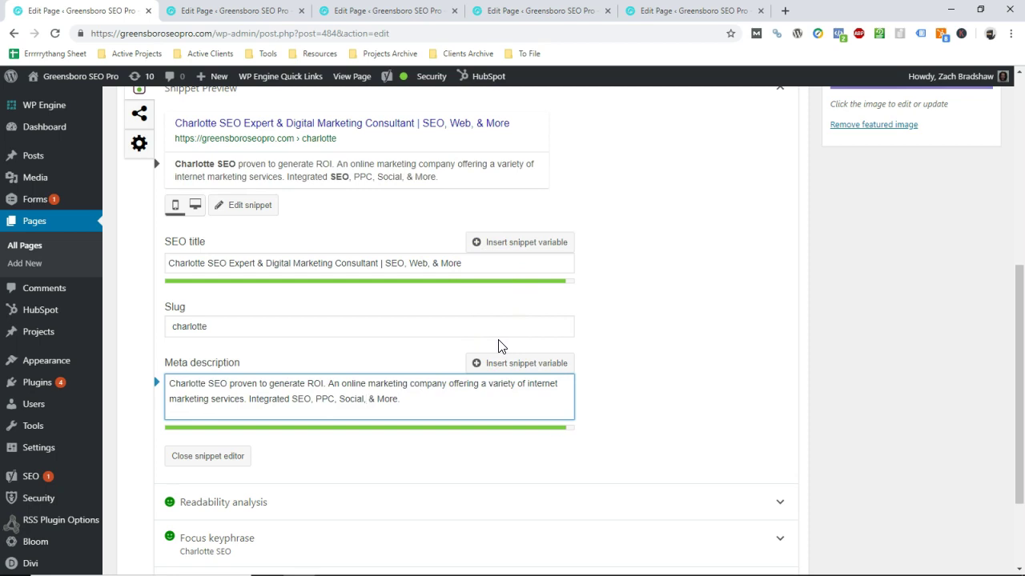
Step: Highlight "online marketing company" and "Charlotte SEO" in the Charlotte meta description to check its keywords
left_click_drag(345, 385, 443, 383)
left_click(229, 383)
left_click_drag(229, 384, 164, 385)
left_click(355, 384)
left_click(443, 393)
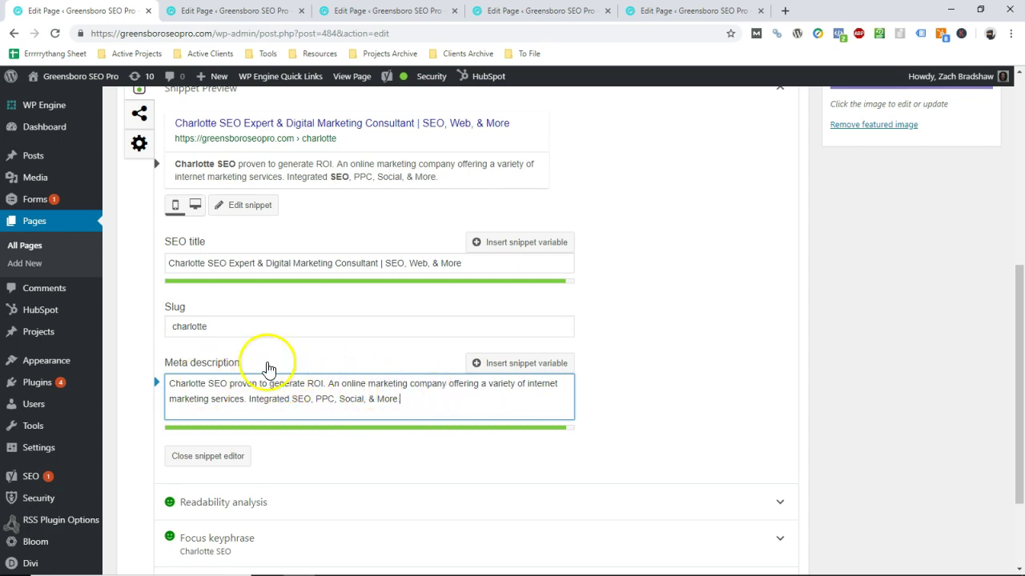
key("BackSpace")
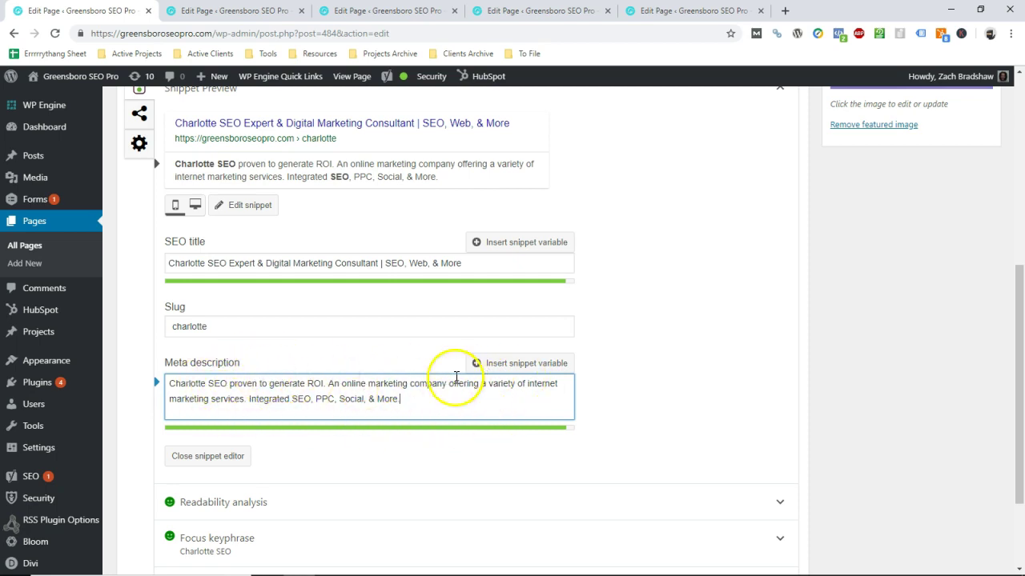
Step: Switch to the Greensboro SEO page and examine its edited SEO title and meta description
left_click(192, 10)
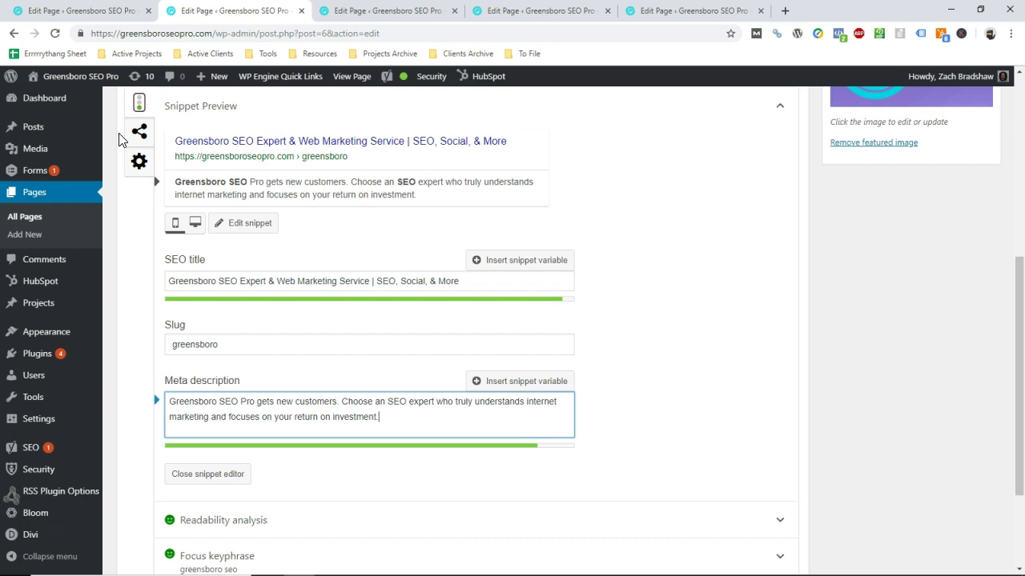
left_click(325, 321)
left_click(388, 406)
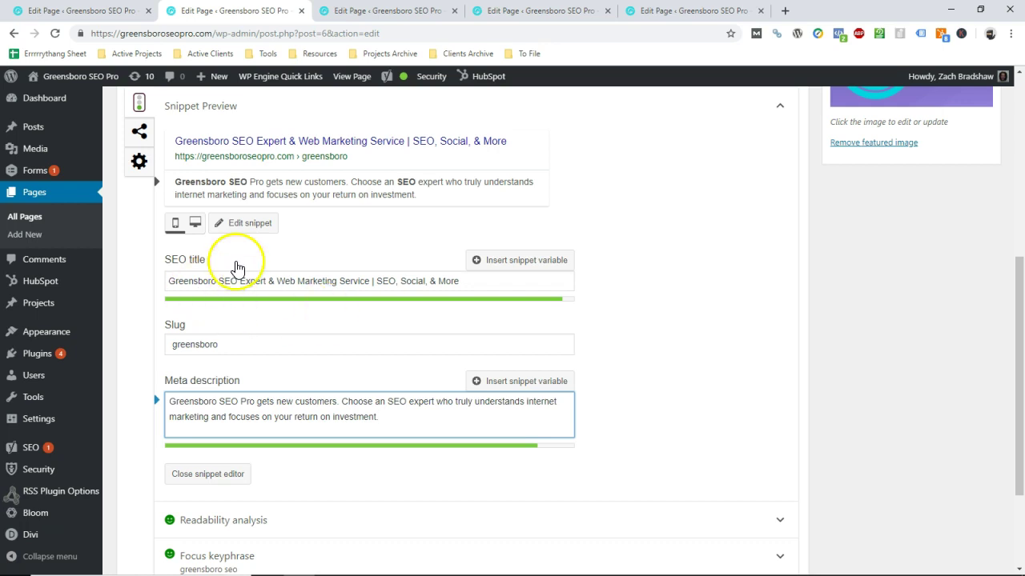
Step: Return to the Charlotte page and highlight "Integrated SEO, PPC, Social, & More" in its meta description
key("ctrl+Page_Up")
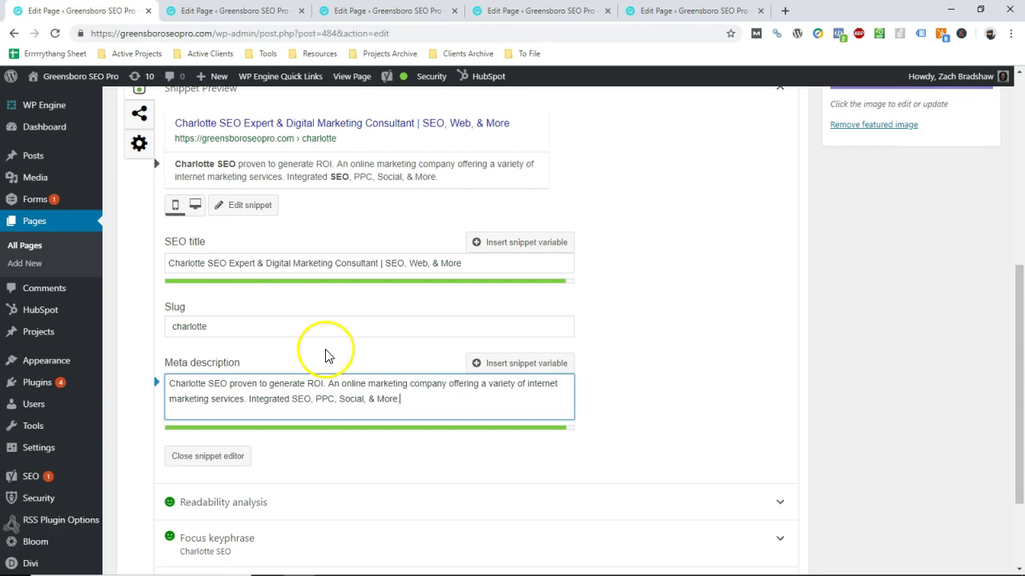
left_click_drag(393, 400, 286, 396)
left_click(389, 398)
left_click_drag(390, 398, 240, 399)
Step: On the Greensboro page, highlight "Greensboro SEO Pro", "SEO expert" and "internet marketing" in the meta description
key("ctrl+Page_Down")
left_click(235, 397)
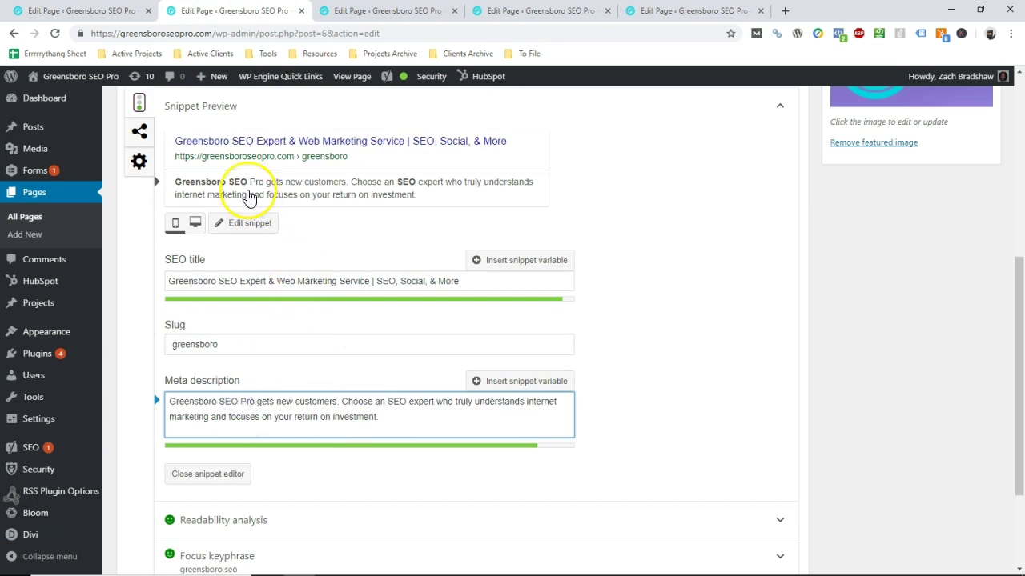
left_click_drag(256, 401, 171, 402)
left_click(248, 404)
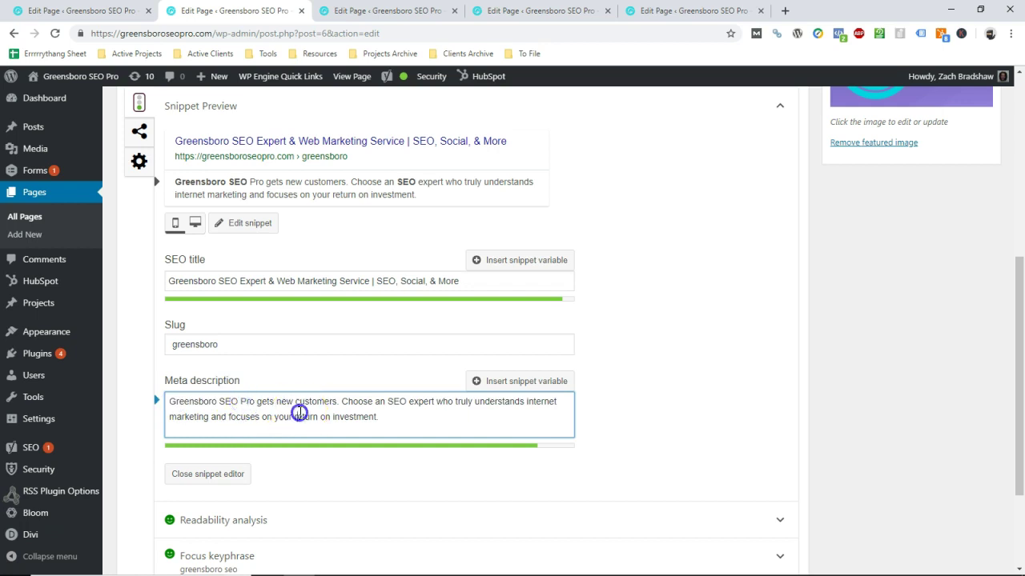
left_click(389, 400)
left_click_drag(389, 400, 442, 402)
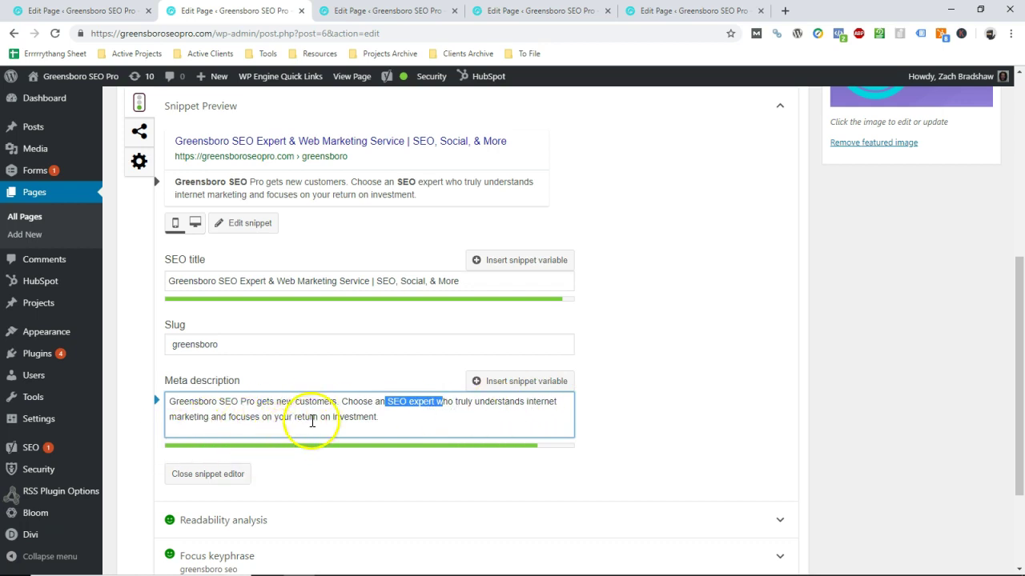
left_click_drag(209, 417, 518, 397)
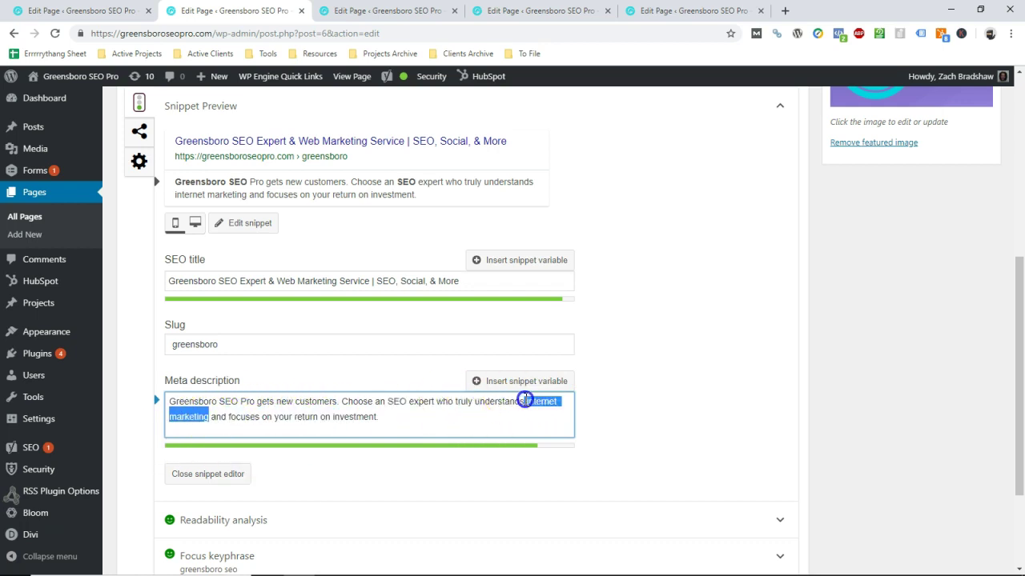
Step: Highlight "Web Marketing" in the Greensboro SEO title and switch back to the Charlotte page's snippet
left_click_drag(278, 281, 329, 286)
key("ctrl+shift+Tab")
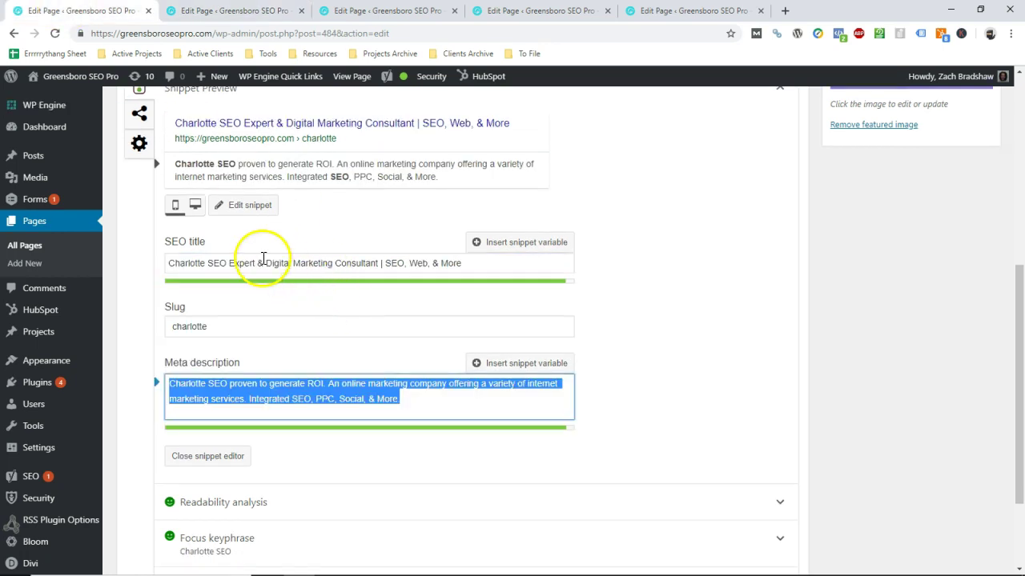
Step: Highlight "Digital Marketing" in the Charlotte SEO title, and "online marketing company" and "internet marketing services" in its meta description
left_click_drag(267, 264, 309, 263)
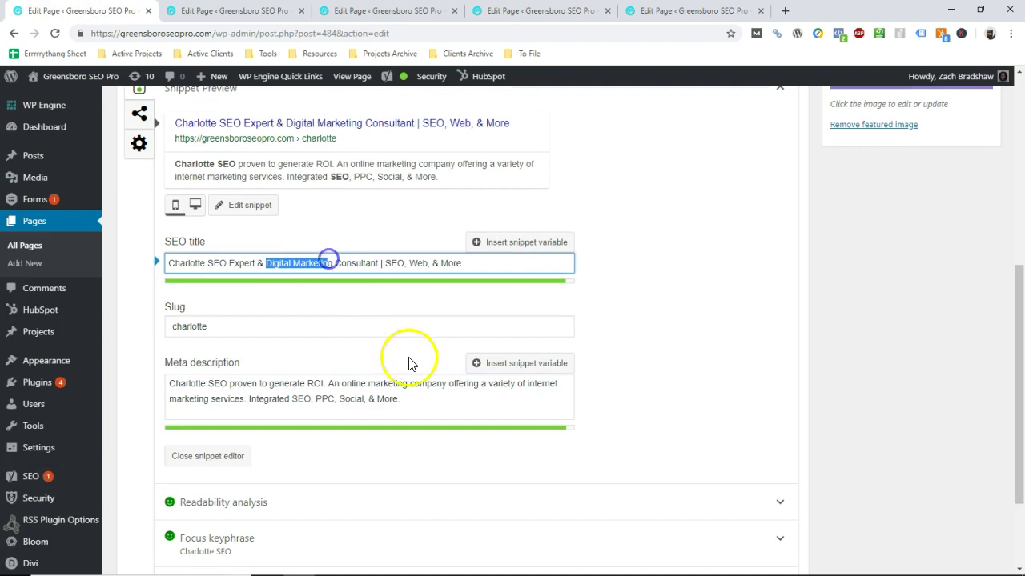
left_click_drag(341, 385, 426, 386)
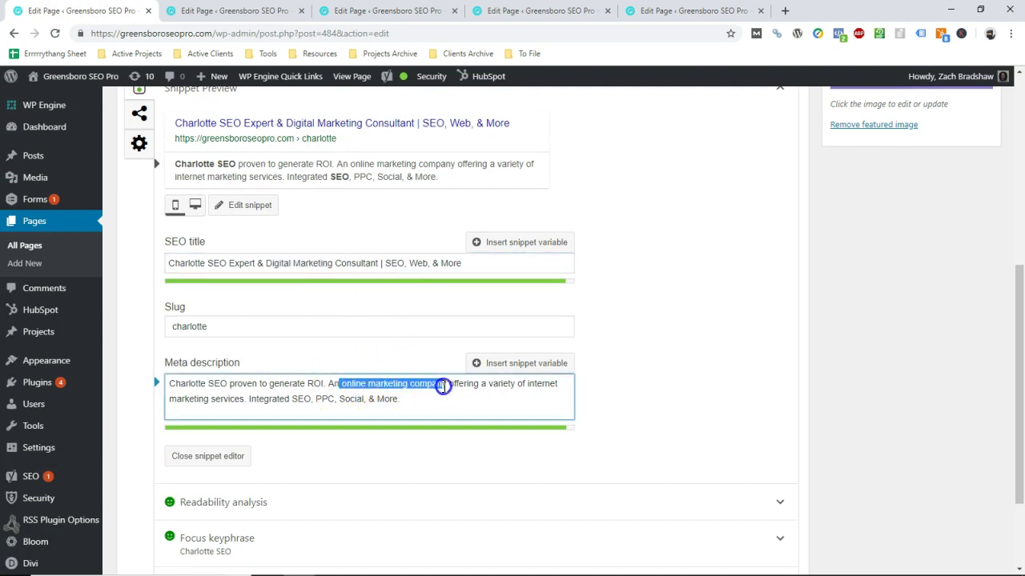
left_click_drag(527, 385, 218, 414)
left_click(315, 397)
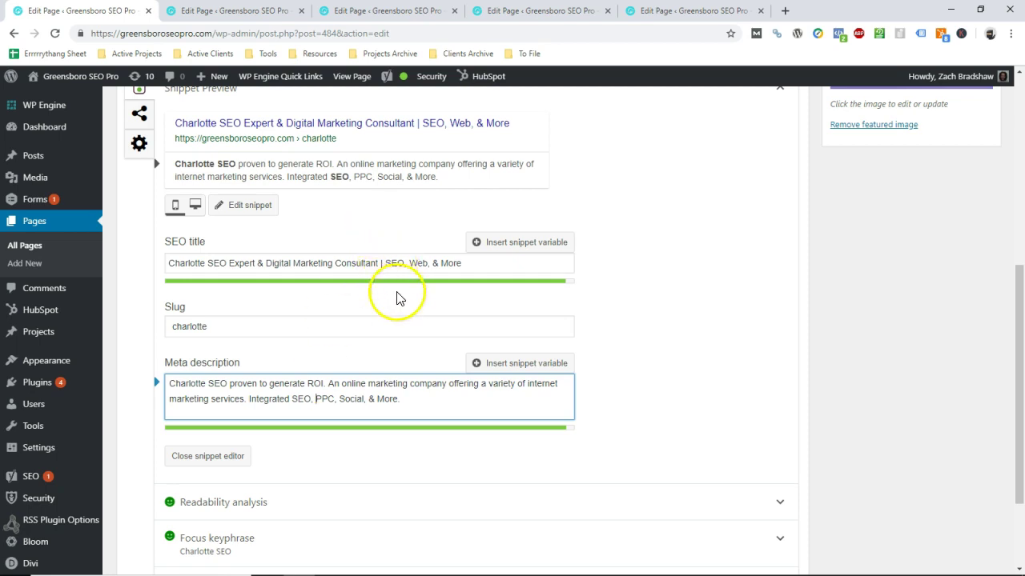
scroll(400, 297, "up", 1)
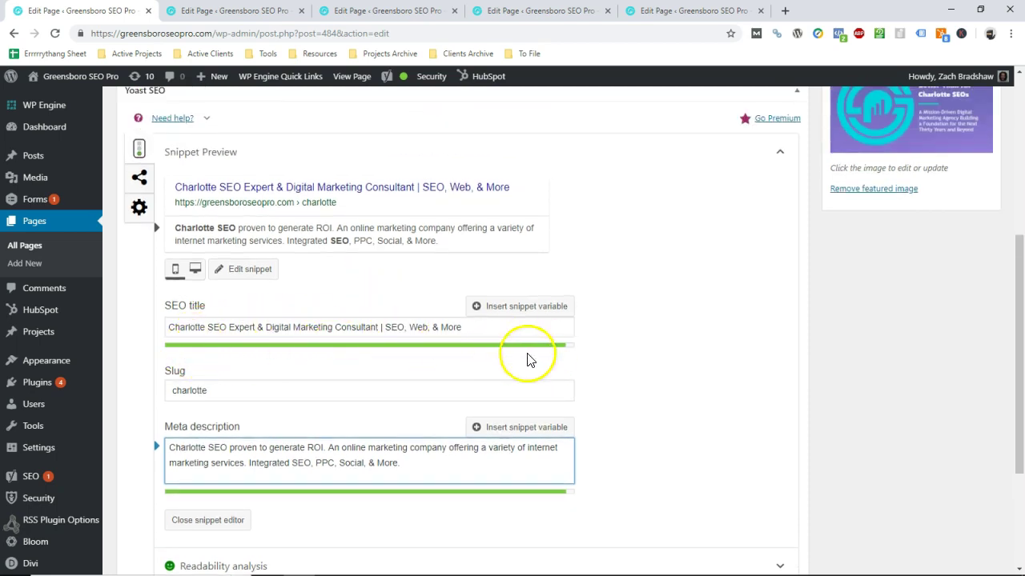
scroll(451, 484, "down", 3)
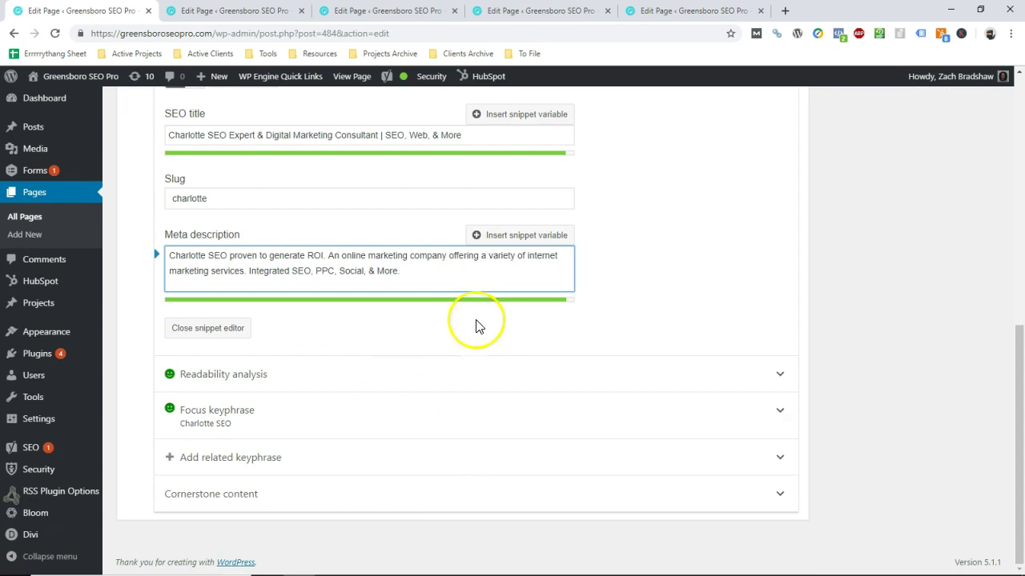
scroll(393, 247, "up", 2)
scroll(351, 332, "down", 2)
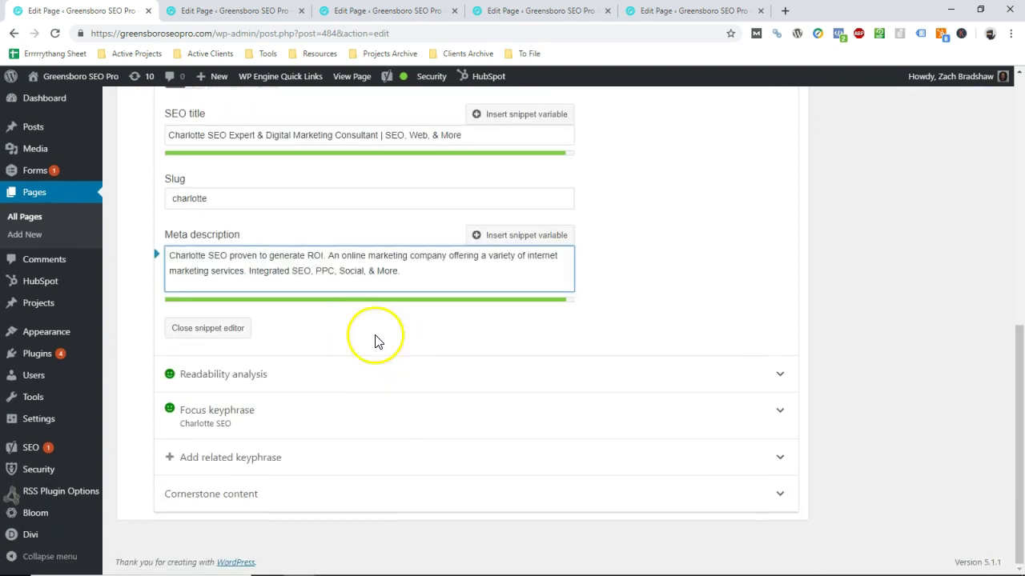
scroll(376, 312, "up", 1)
scroll(376, 256, "up", 1)
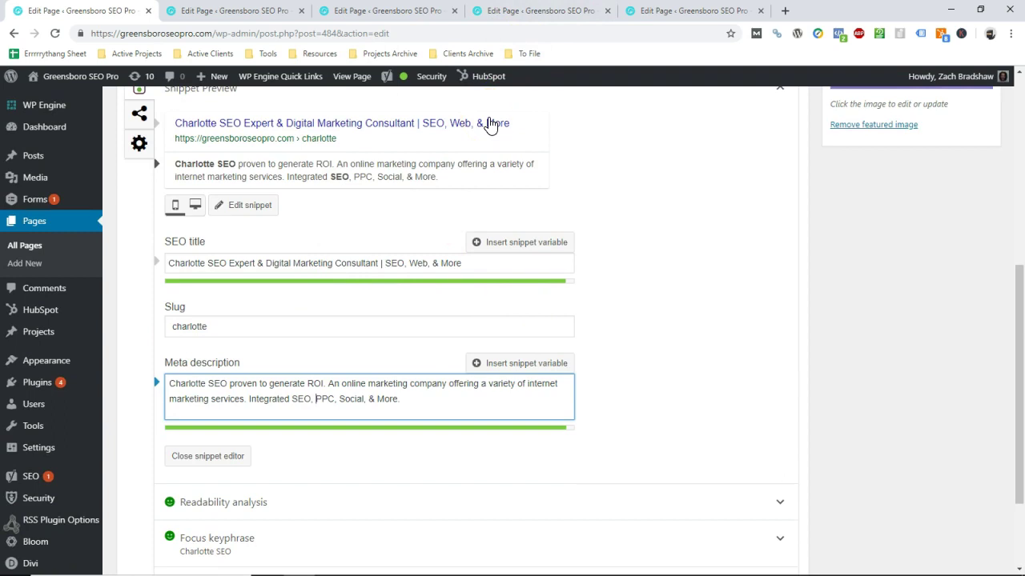
Step: Switch to the content marketing page and highlight "Greensboro" and "Greensboro SEO Pro" at the end of its SEO title
left_click(376, 10)
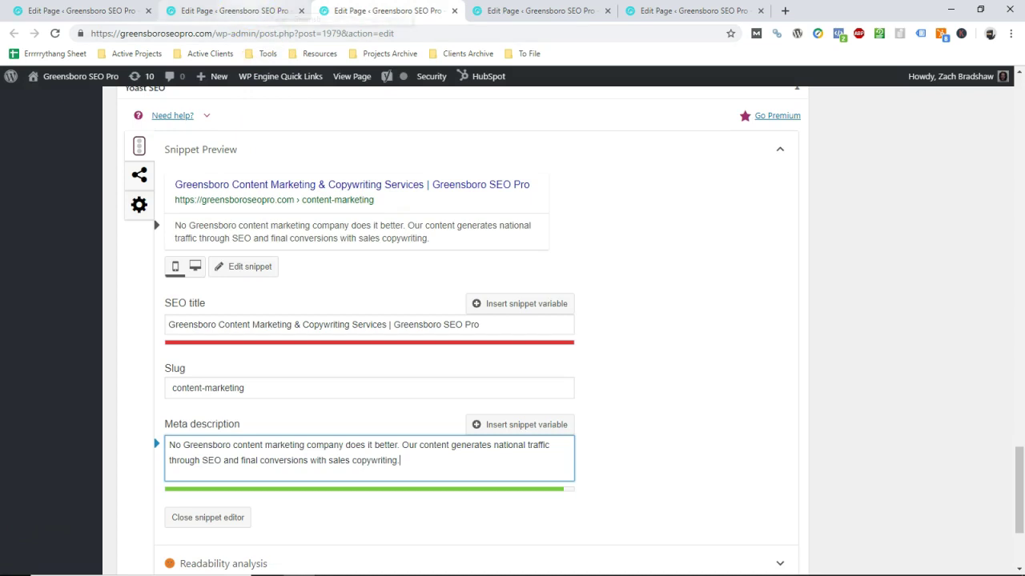
left_click(96, 276)
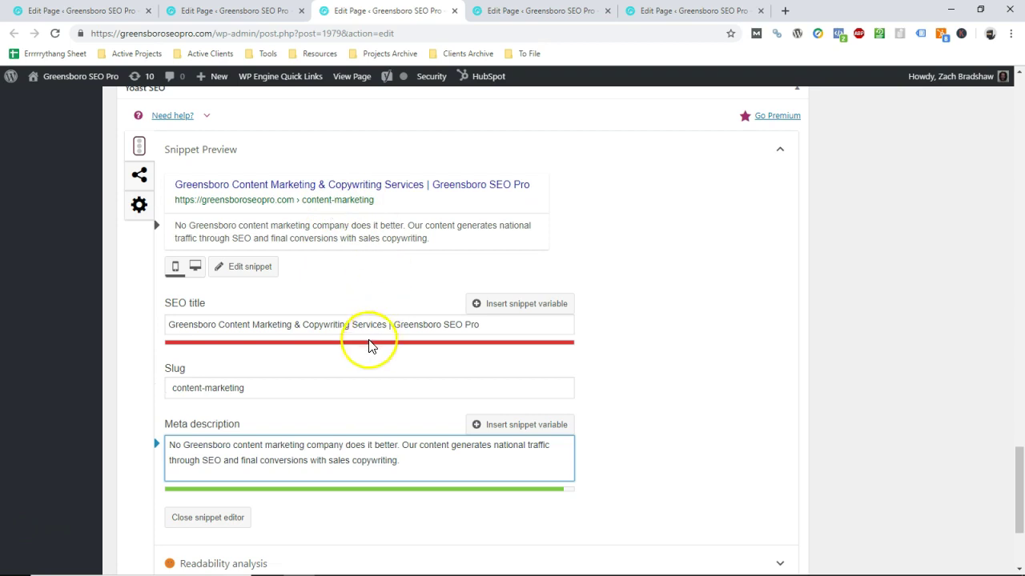
left_click(400, 322)
left_click_drag(401, 322, 442, 321)
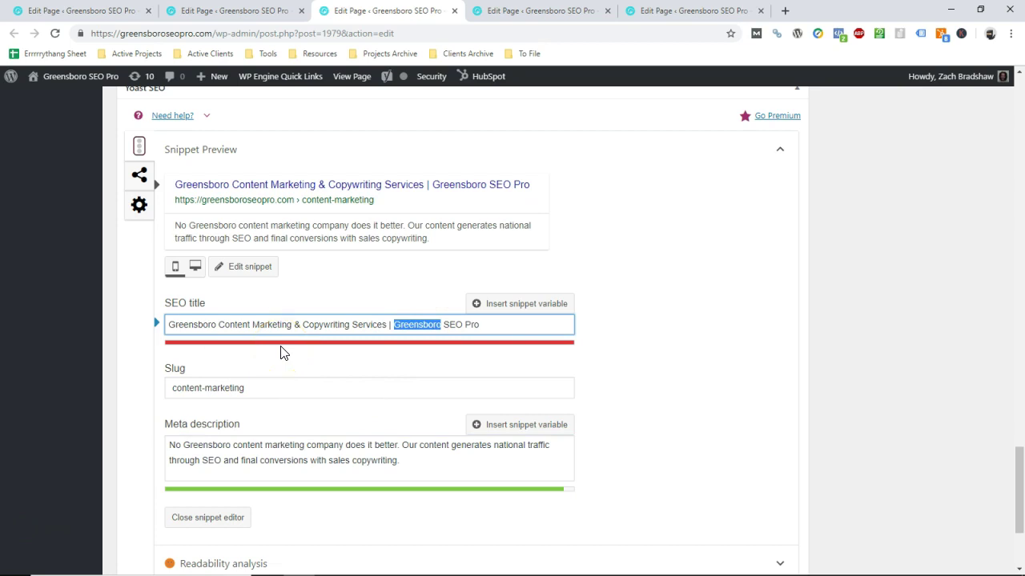
left_click(296, 324)
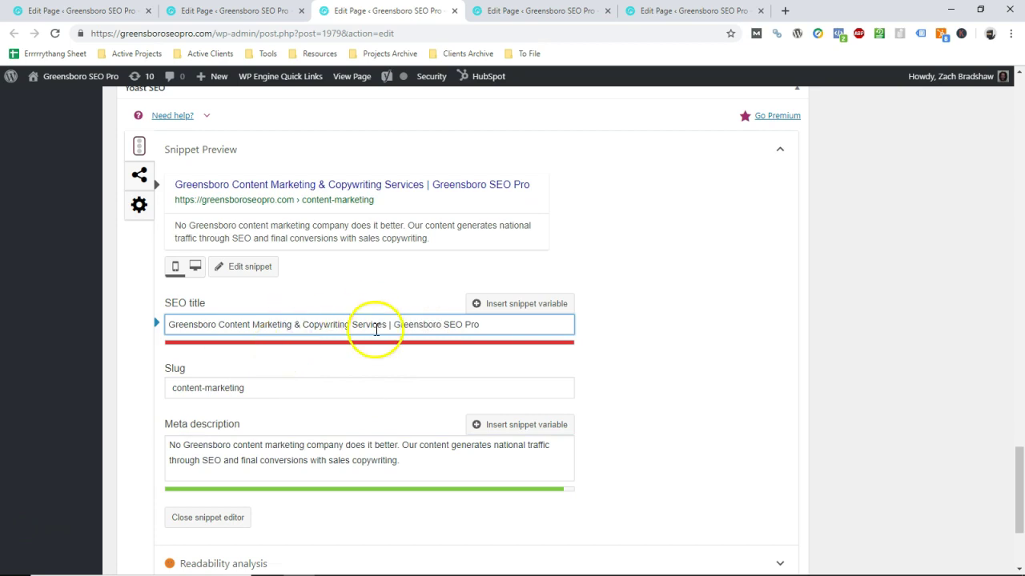
left_click_drag(385, 323, 501, 327)
left_click(481, 324)
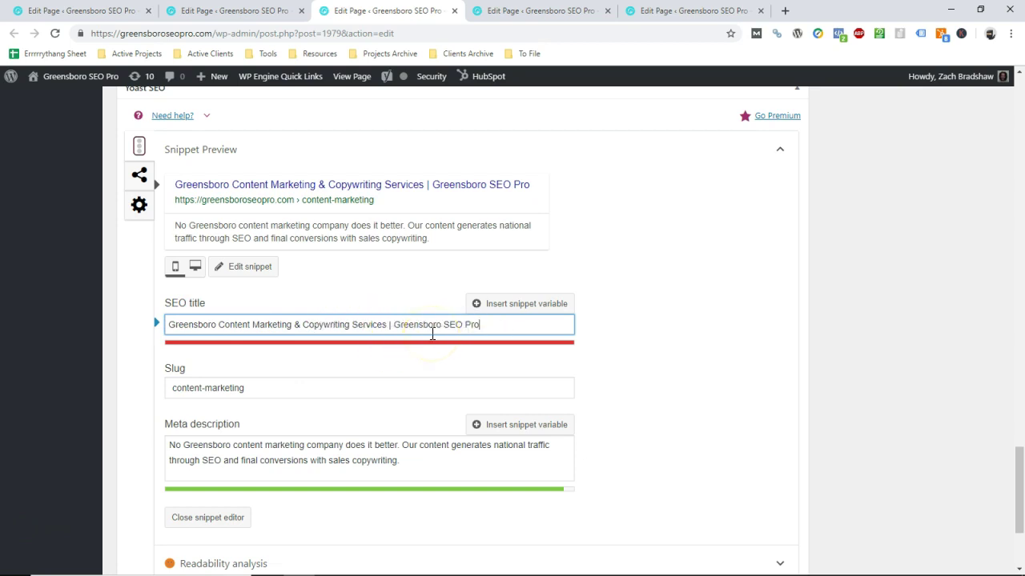
Step: Compare "SEO, Social, & More" in the Greensboro page's SEO title with "Greensboro SEO Pro" in the content marketing title, highlighting both
left_click(231, 11)
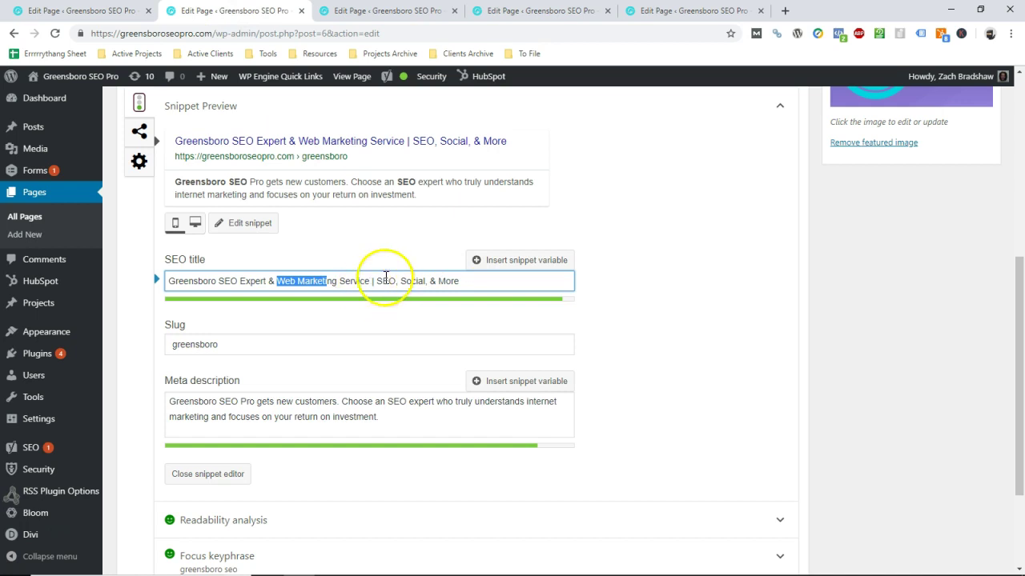
left_click_drag(377, 287, 458, 284)
left_click(384, 10)
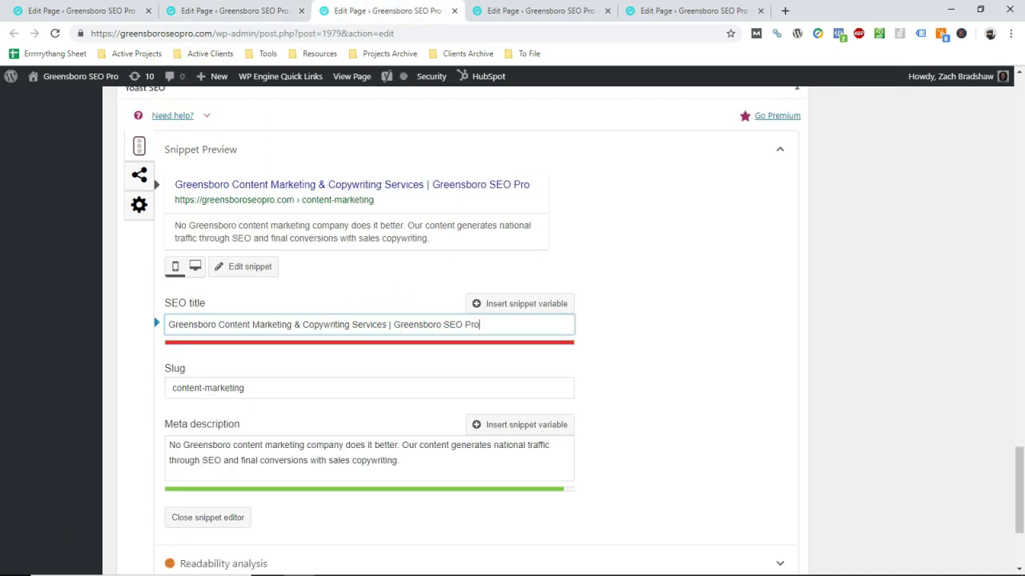
left_click_drag(393, 325, 517, 321)
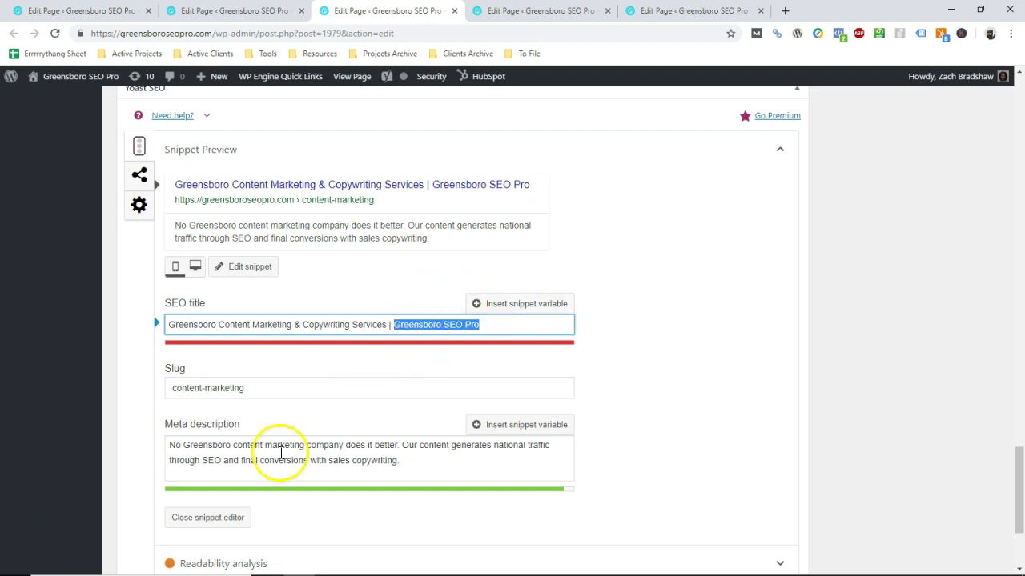
Step: Highlight "Greensboro content marketing company", the second sentence, "SEO" and "sales copywriting" in the content marketing meta description
left_click(406, 472)
left_click_drag(183, 445, 340, 440)
left_click(421, 445)
key("ctrl+shift+End")
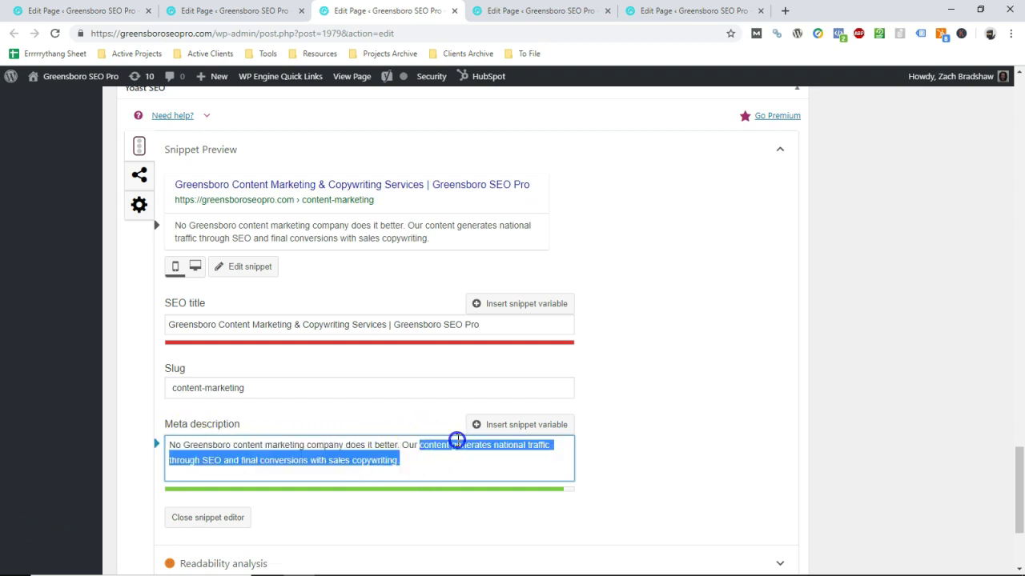
left_click(209, 461)
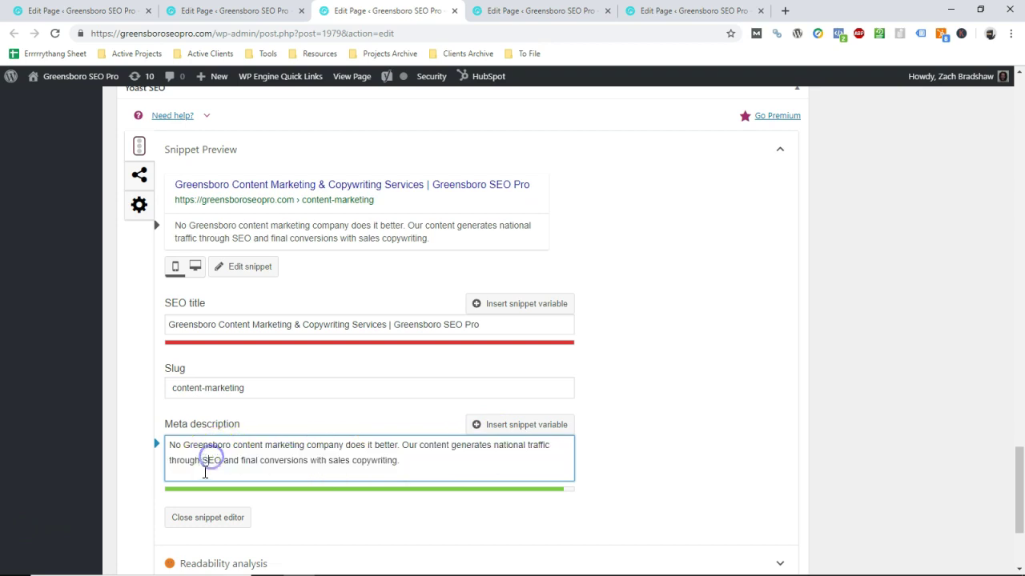
double_click(210, 461)
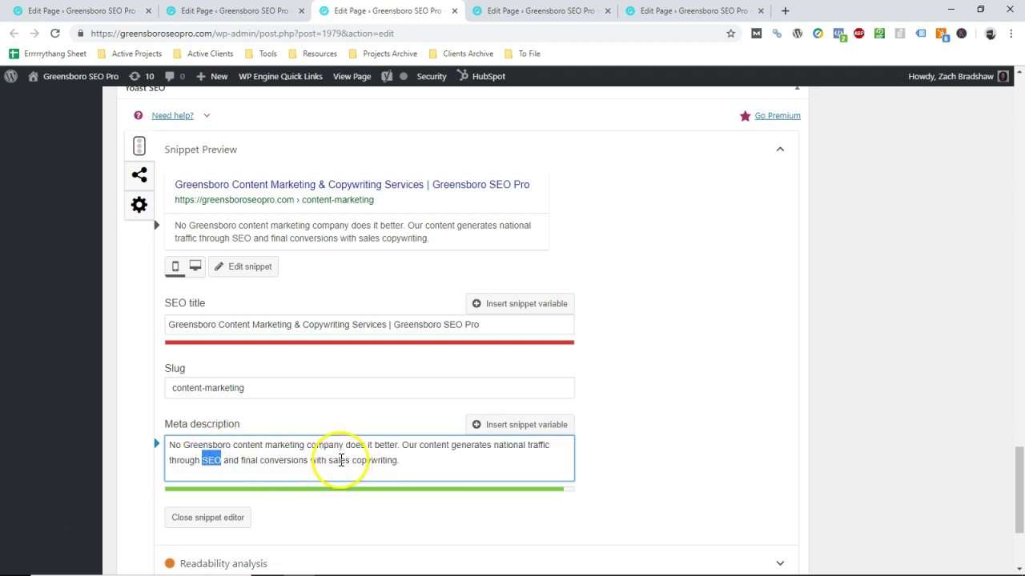
left_click_drag(329, 461, 437, 459)
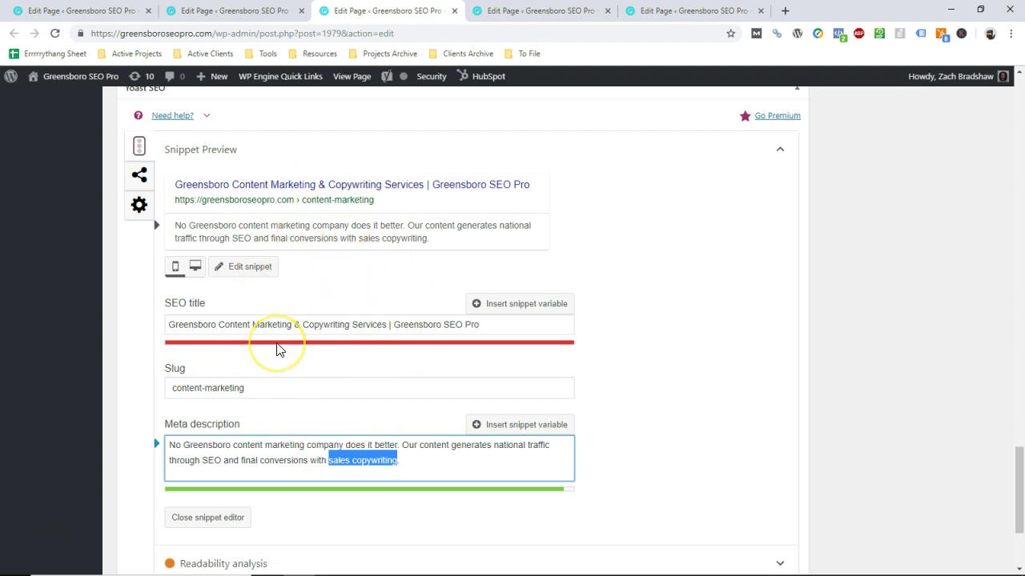
left_click(299, 352)
Step: Return to the Greensboro SEO page, highlight "Greensboro SEO Pro" in its meta description and check the page title and permalink
key("ctrl+shift+Tab")
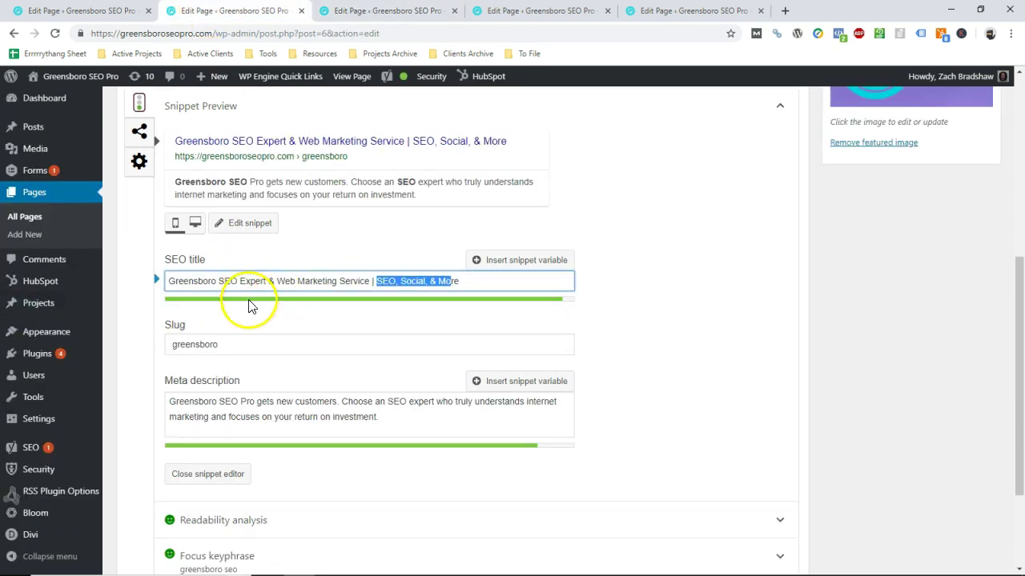
left_click(245, 403)
double_click(238, 403)
left_click_drag(239, 403, 176, 390)
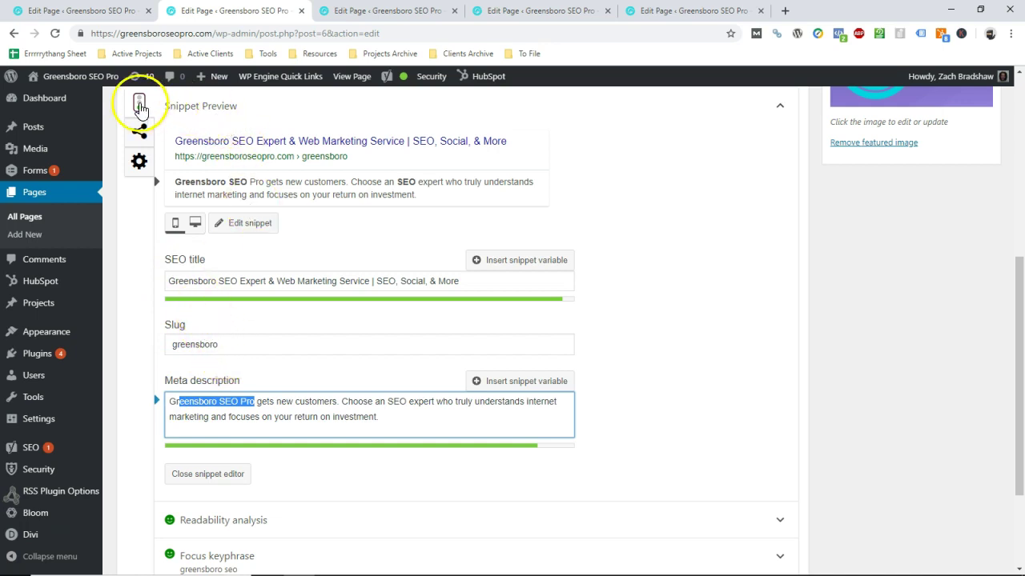
scroll(238, 355, "up", 5)
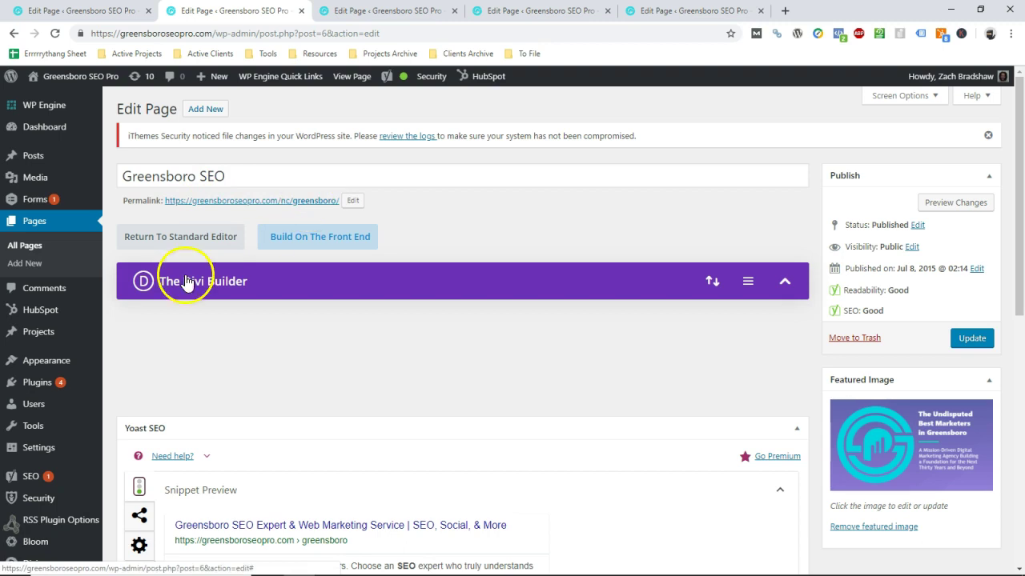
scroll(185, 282, "down", 4)
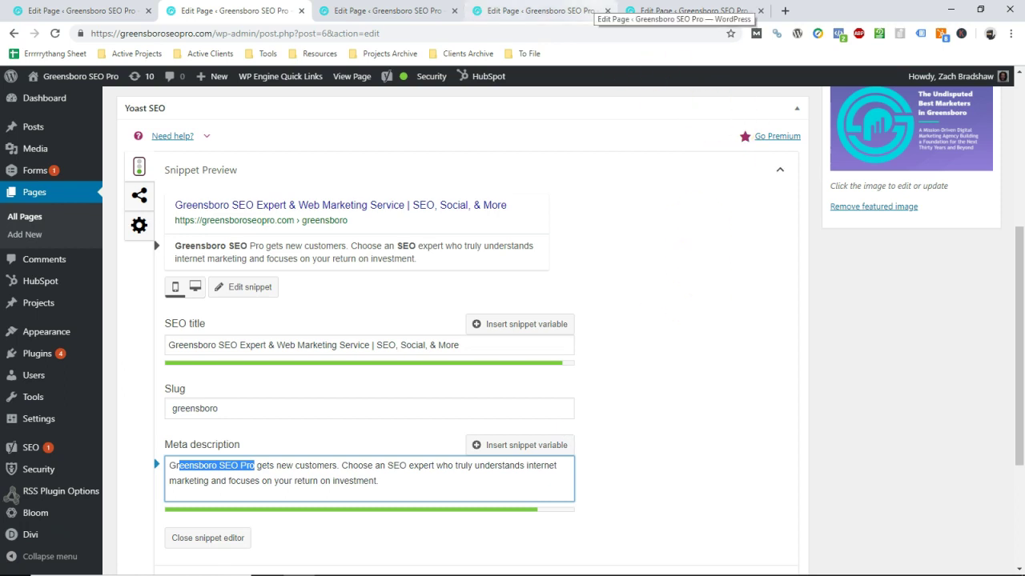
Step: View the web design page's Yoast snippet preview, then return to the content marketing page's snippet
left_click(596, 9)
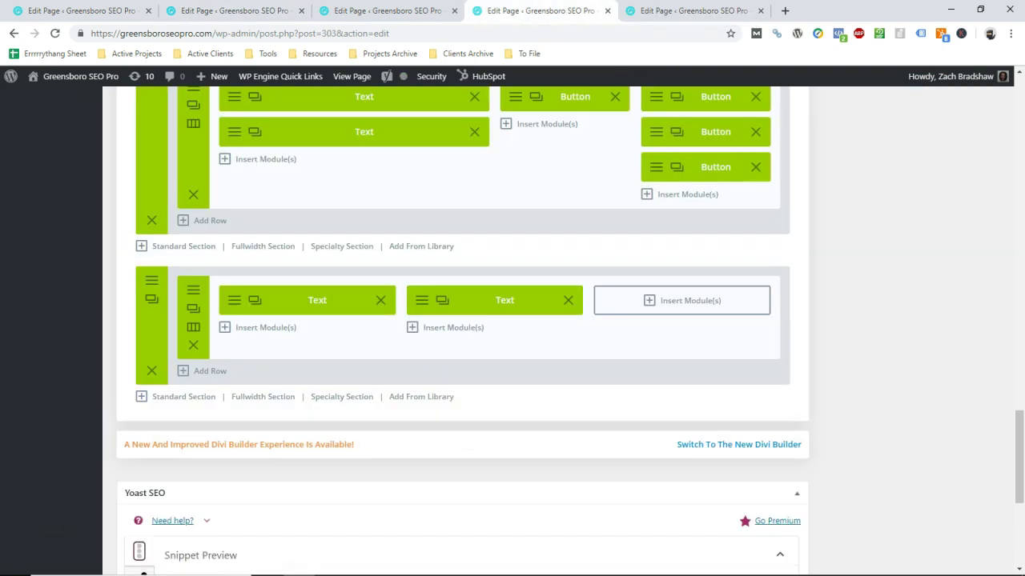
scroll(503, 156, "down", 4)
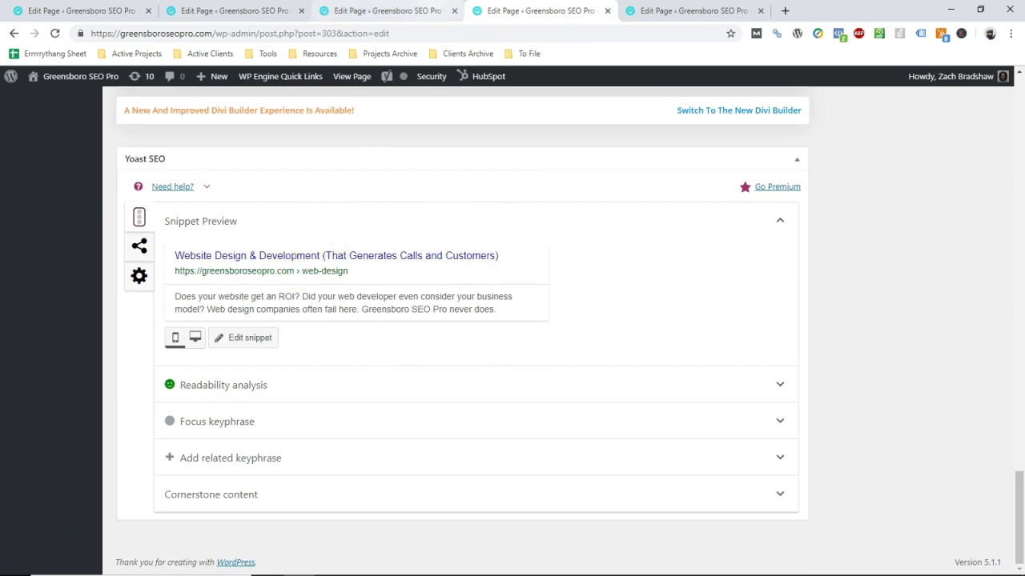
left_click(424, 11)
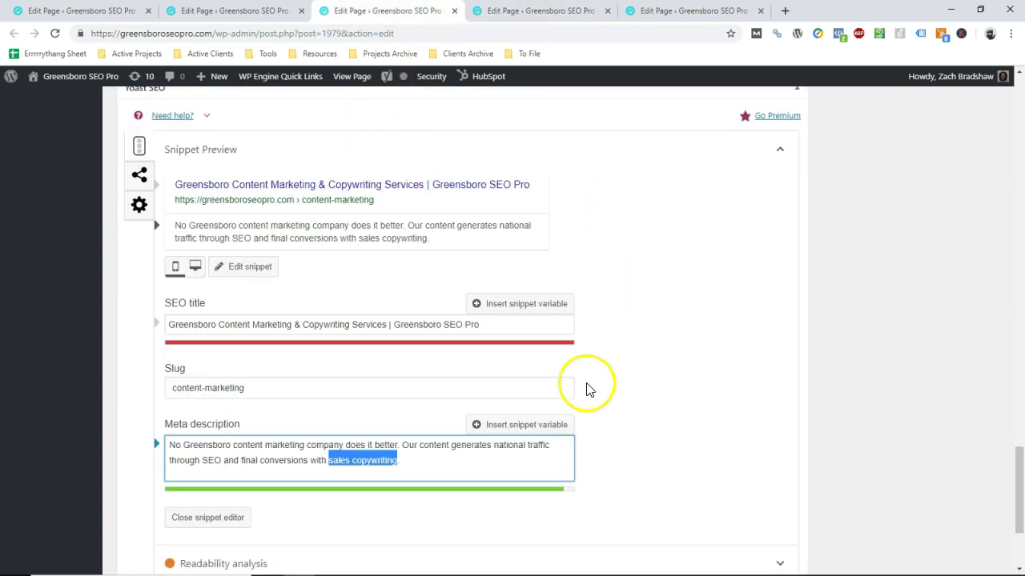
left_click(682, 387)
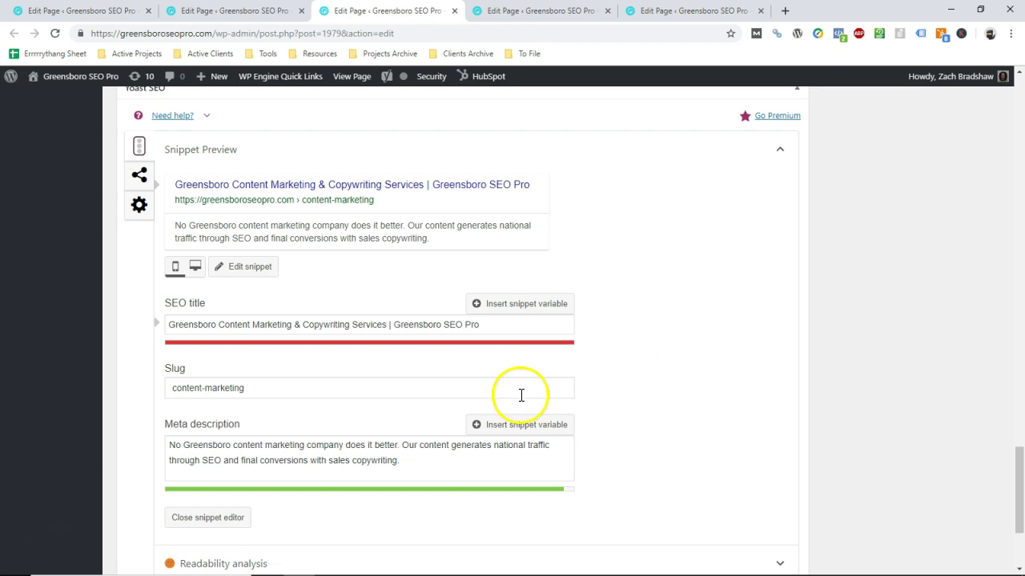
Step: Highlight the whole content marketing SEO title, then only "Greensboro Content Marketing"
left_click(491, 324)
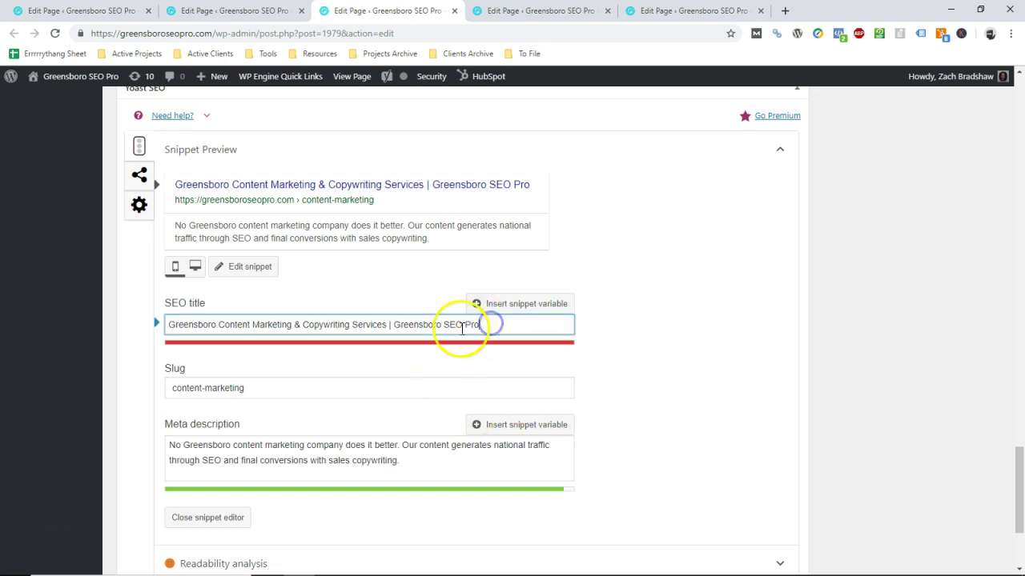
left_click_drag(156, 322, 611, 306)
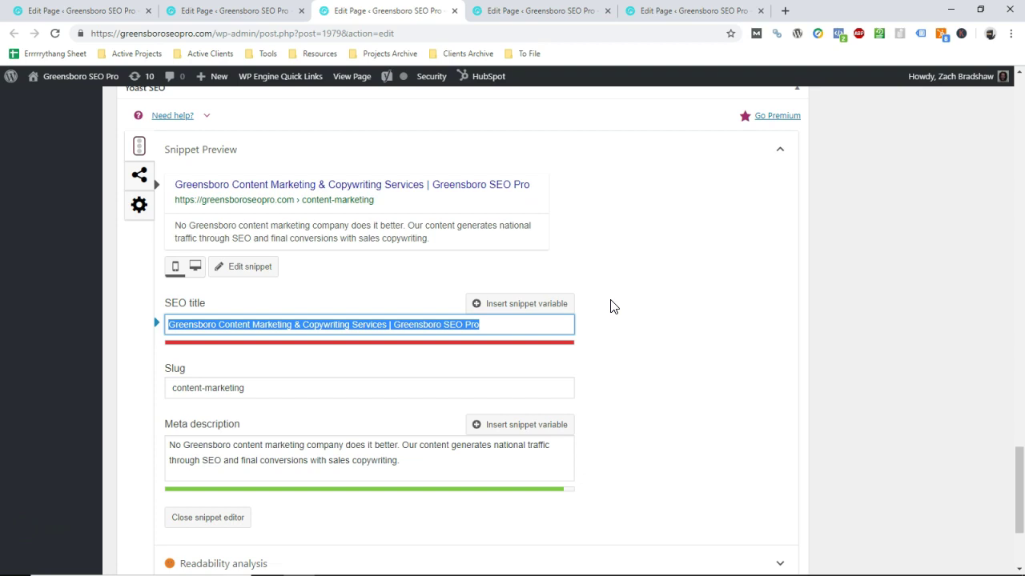
left_click_drag(293, 325, 136, 344)
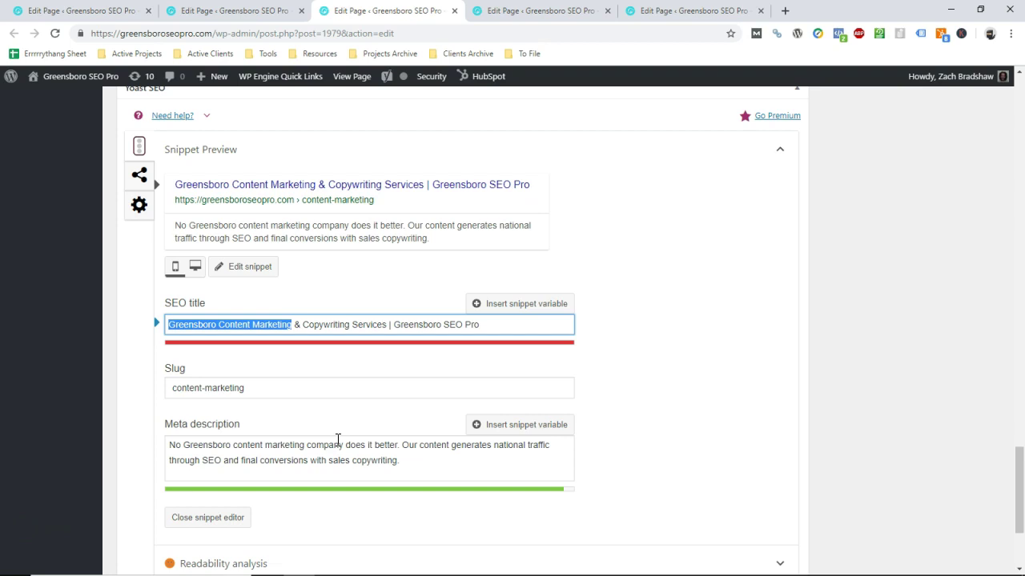
Step: Compare the web design snippet with the content marketing page's, and highlight "greensboroseo" in the web design page's URL
left_click(502, 10)
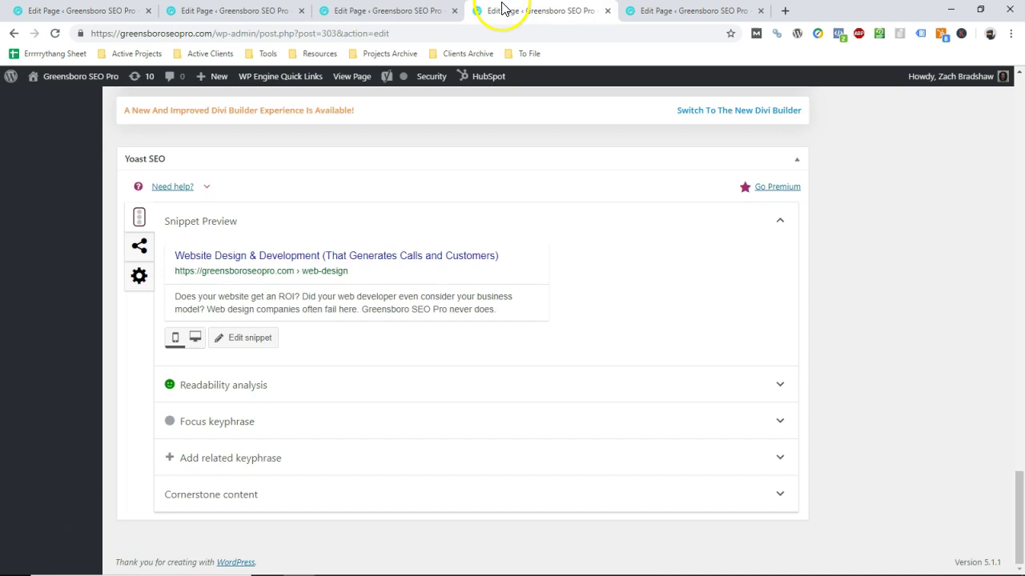
left_click(376, 10)
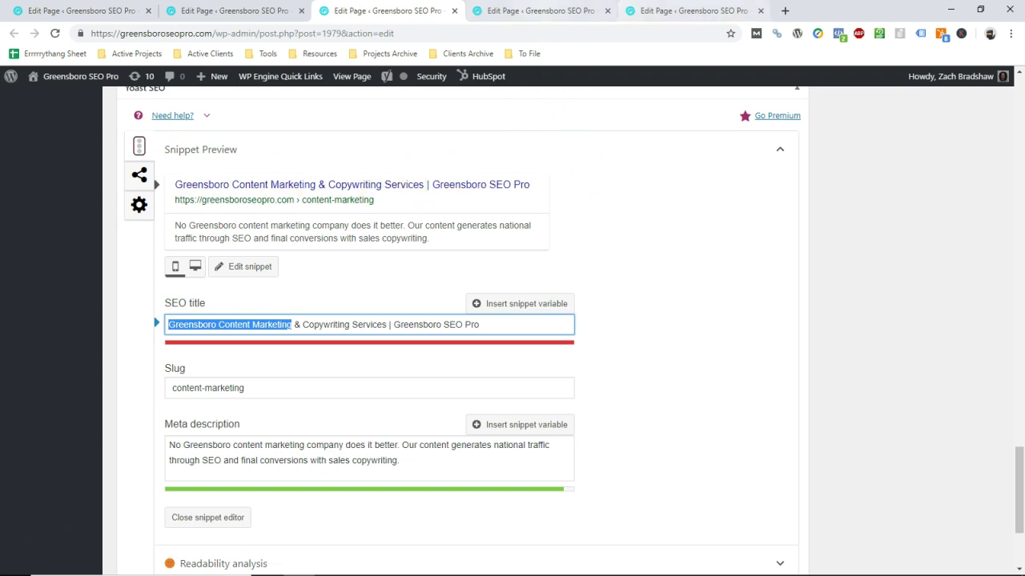
left_click(540, 10)
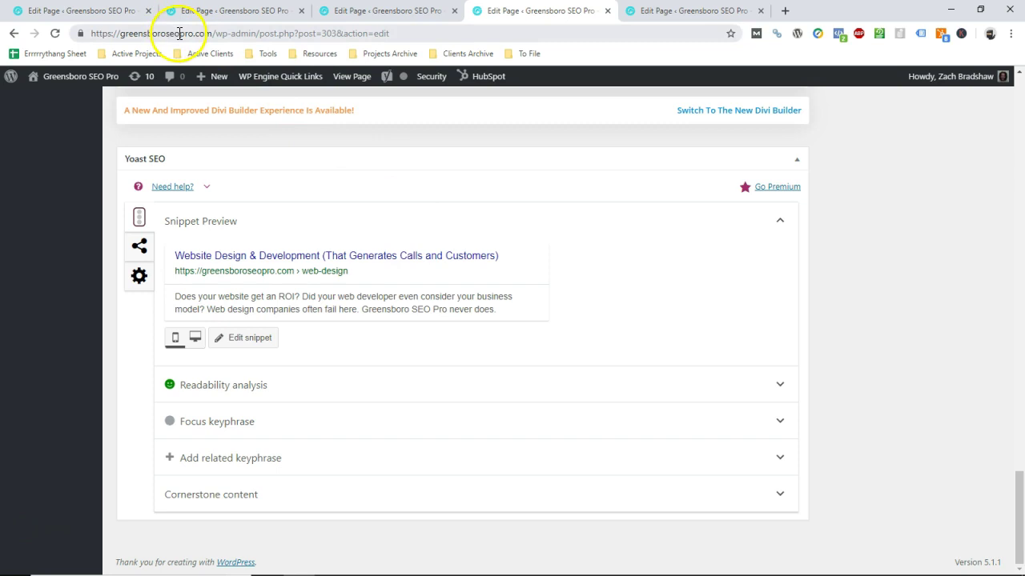
left_click_drag(180, 33, 122, 34)
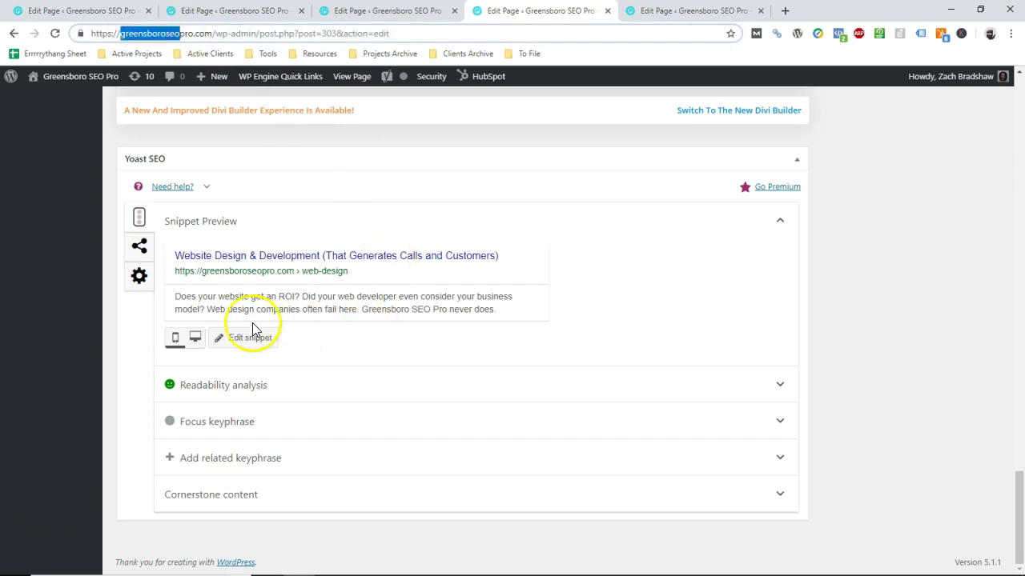
left_click_drag(194, 33, 122, 34)
left_click(141, 35)
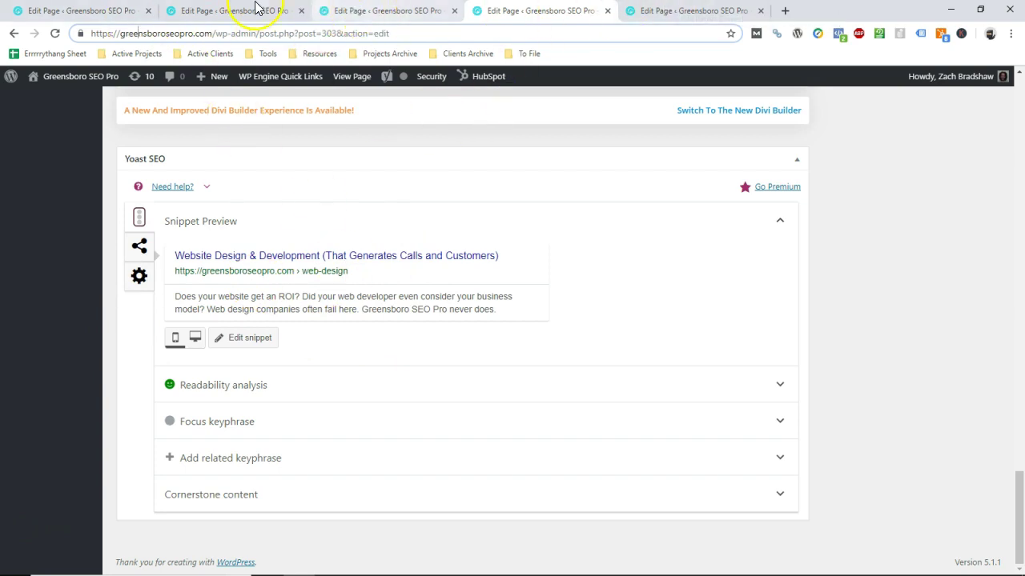
Step: View the Cary page's Yoast snippet preview and open its snippet fields with the SEO title active
left_click(712, 12)
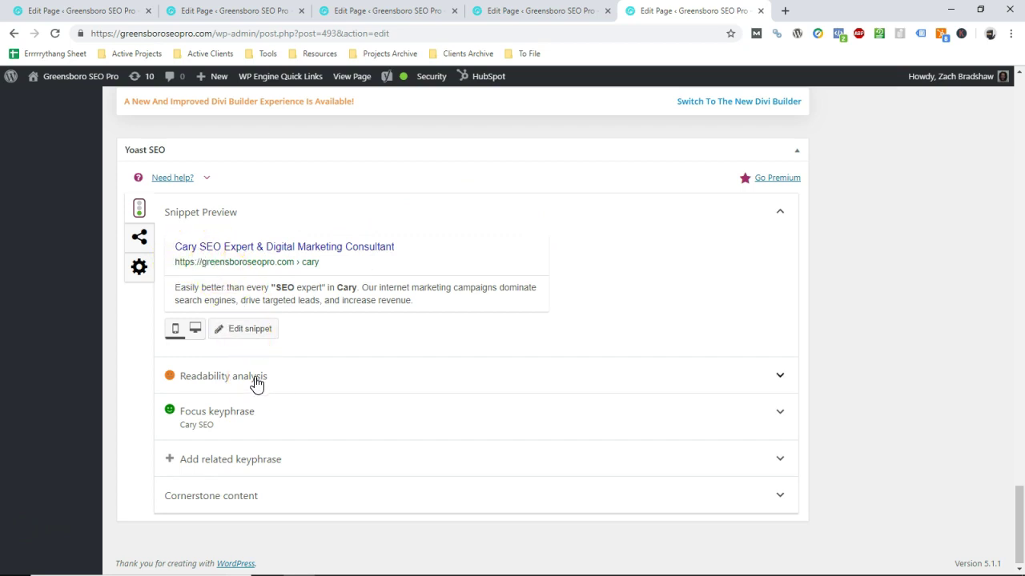
scroll(256, 385, "up", 1)
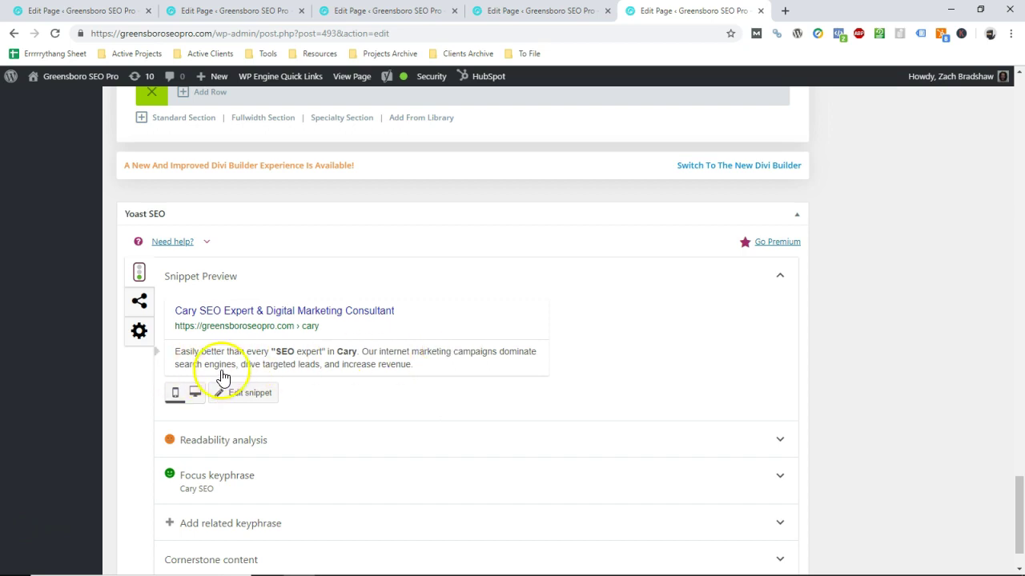
left_click(399, 314)
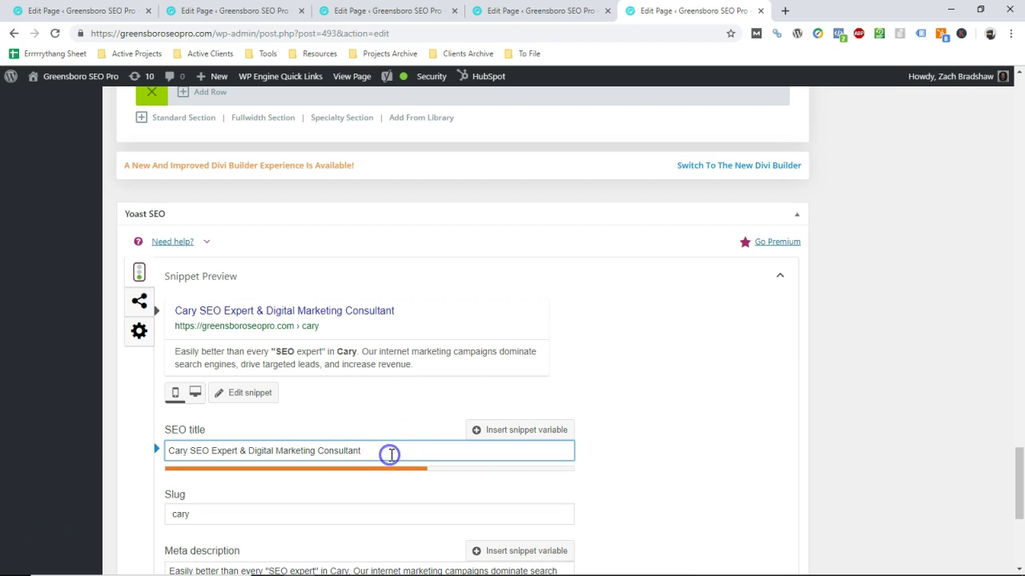
left_click(668, 416)
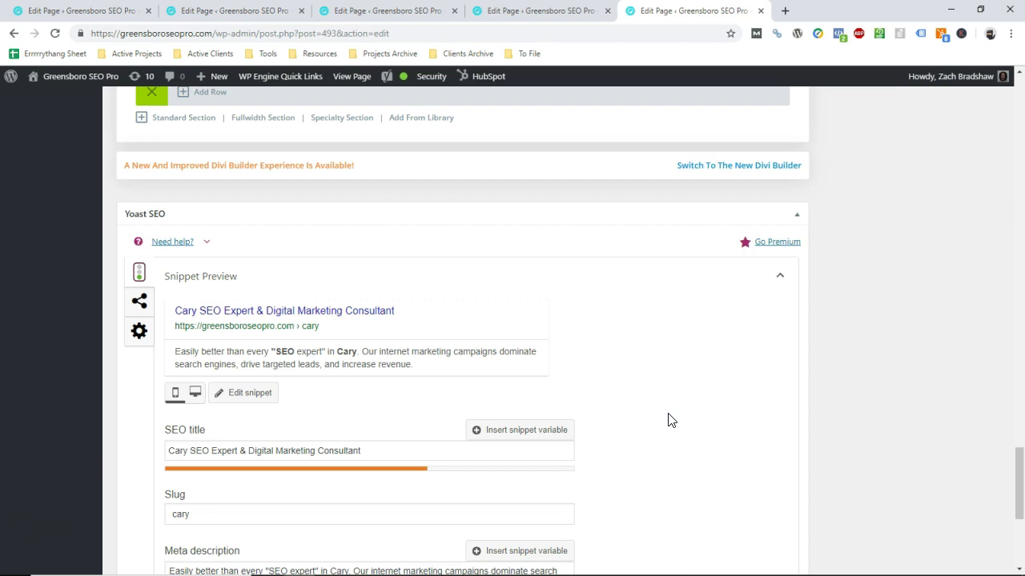
left_click(671, 422)
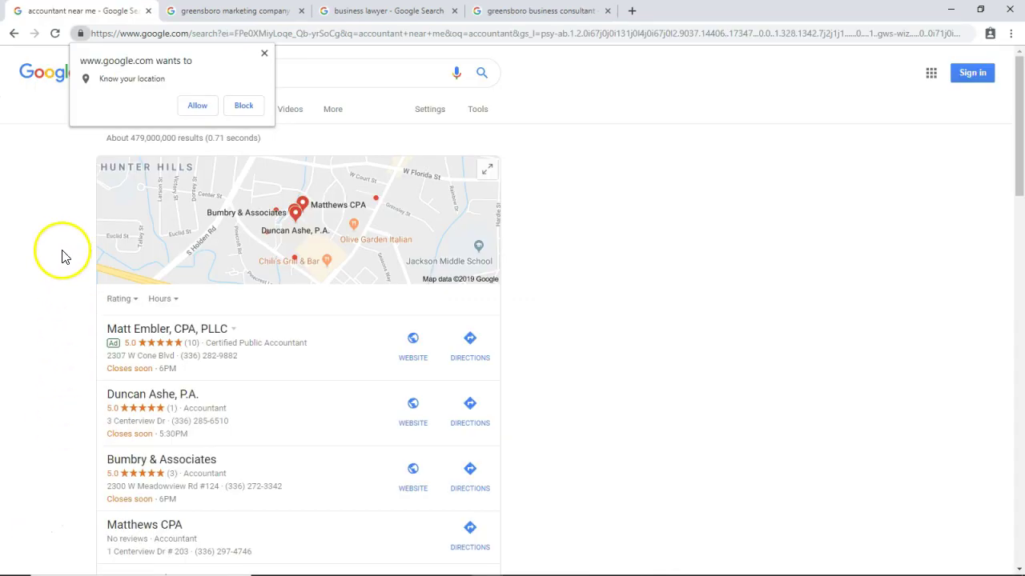
Step: In the Google results for "accountant near me", dismiss the location request and highlight the Yelp listing's whole description
left_click(264, 54)
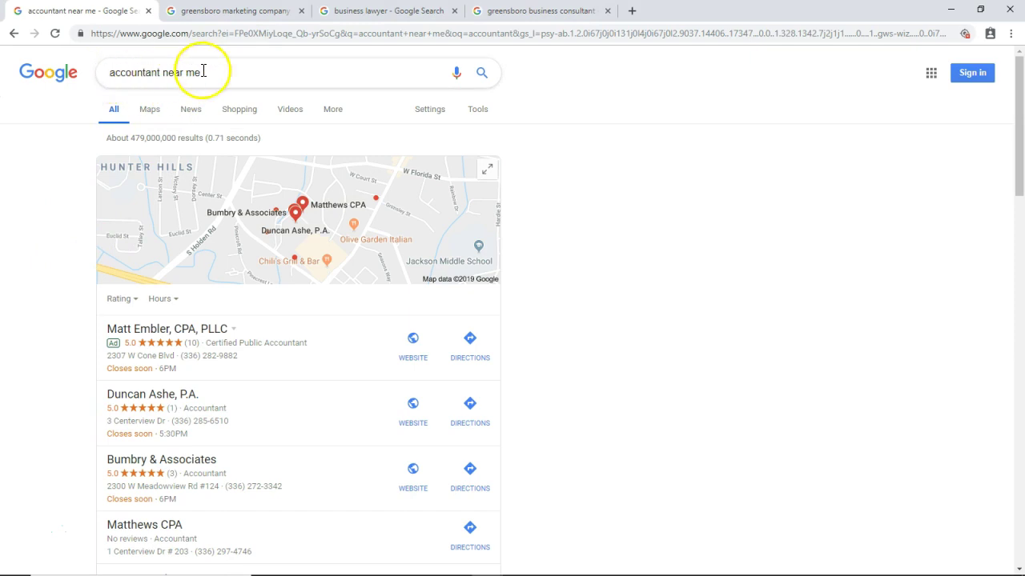
scroll(82, 389, "down", 2)
scroll(105, 332, "up", 2)
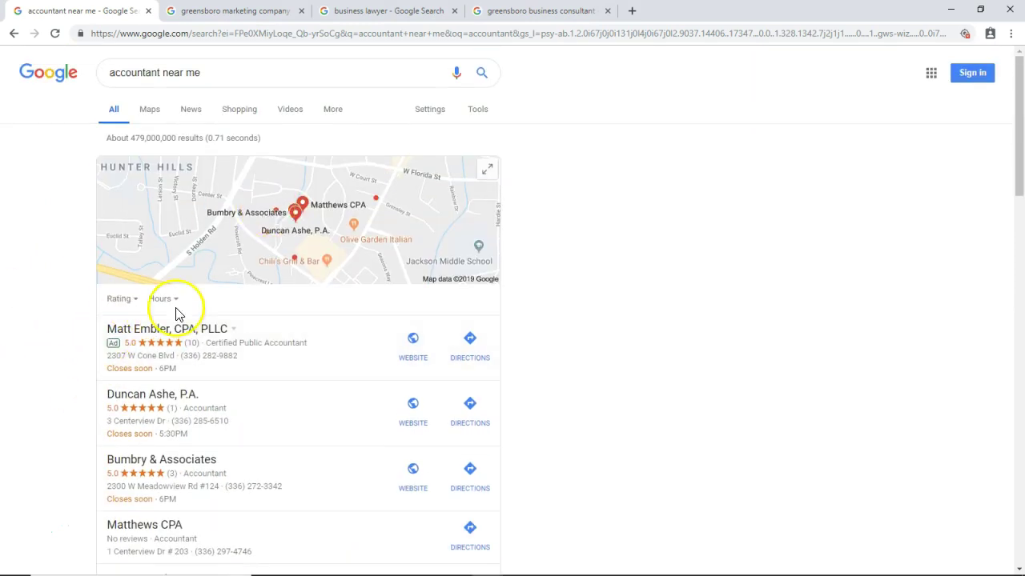
scroll(291, 313, "down", 4)
scroll(280, 280, "up", 2)
scroll(305, 217, "down", 4)
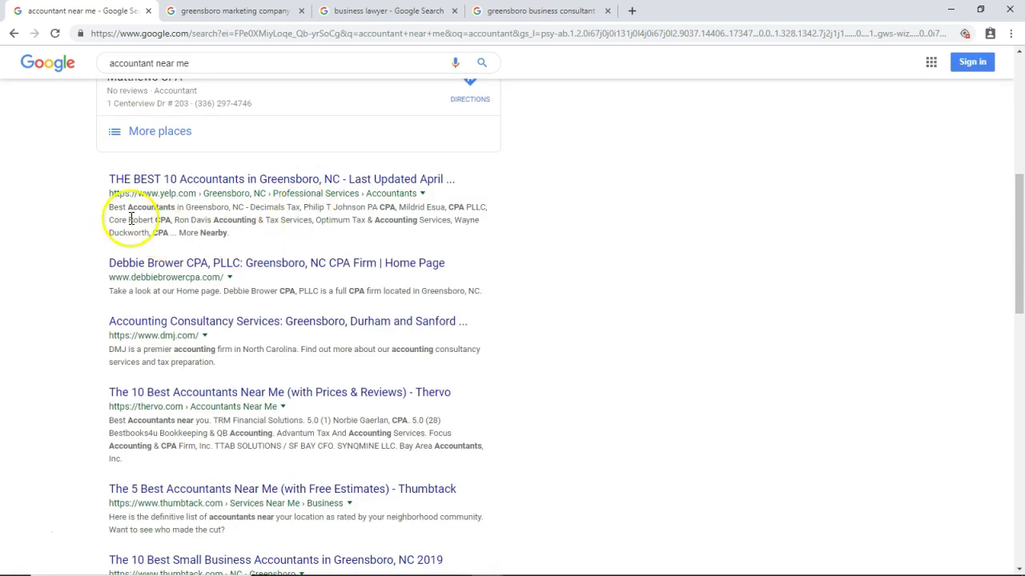
left_click_drag(107, 208, 264, 230)
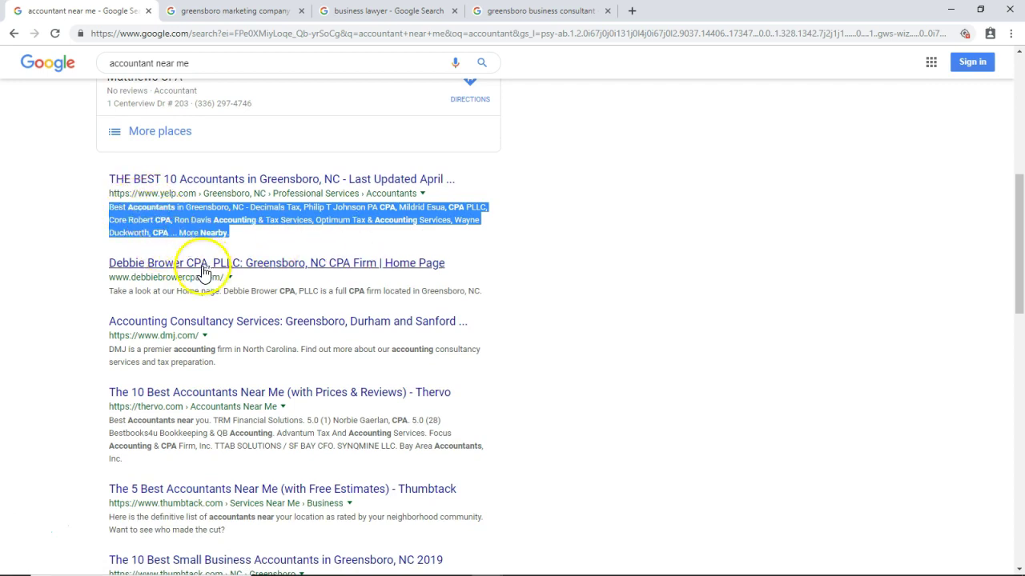
Step: Highlight only "Nearby" in the Yelp description and compare it with the search phrase and the surrounding results
scroll(204, 273, "down", 2)
scroll(201, 156, "up", 1)
left_click(217, 167)
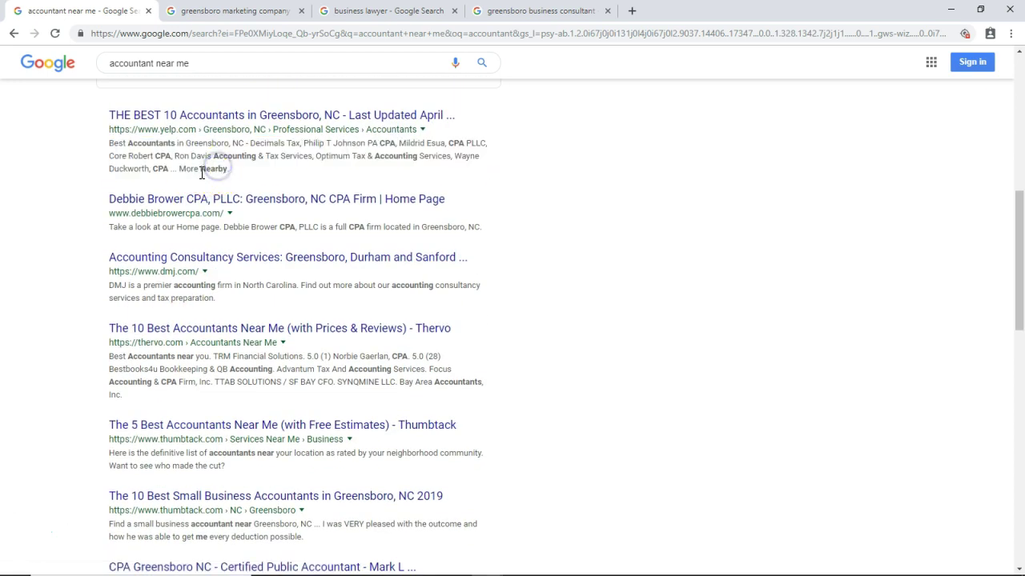
scroll(216, 152, "up", 2)
scroll(185, 88, "down", 1)
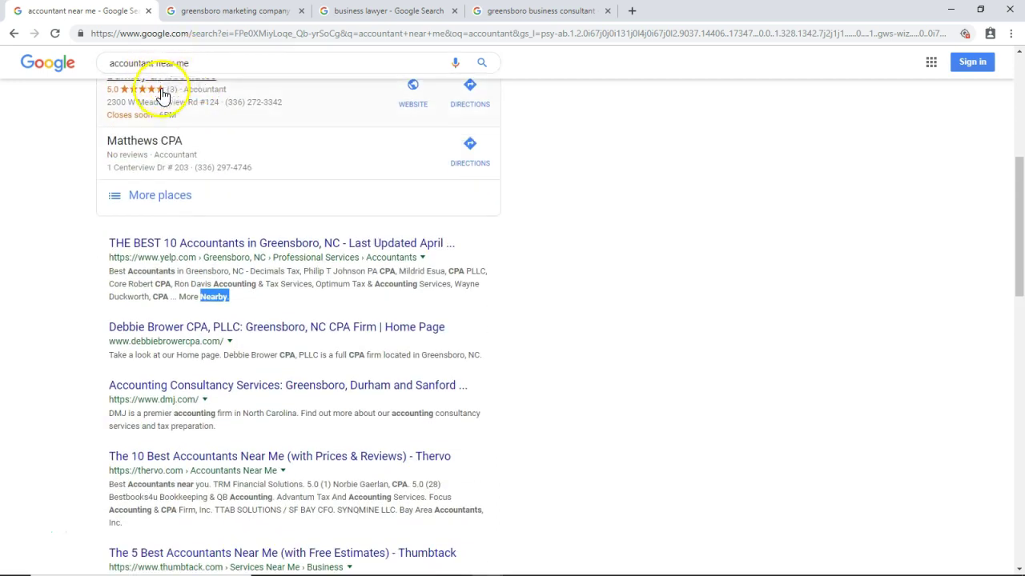
scroll(138, 251, "down", 1)
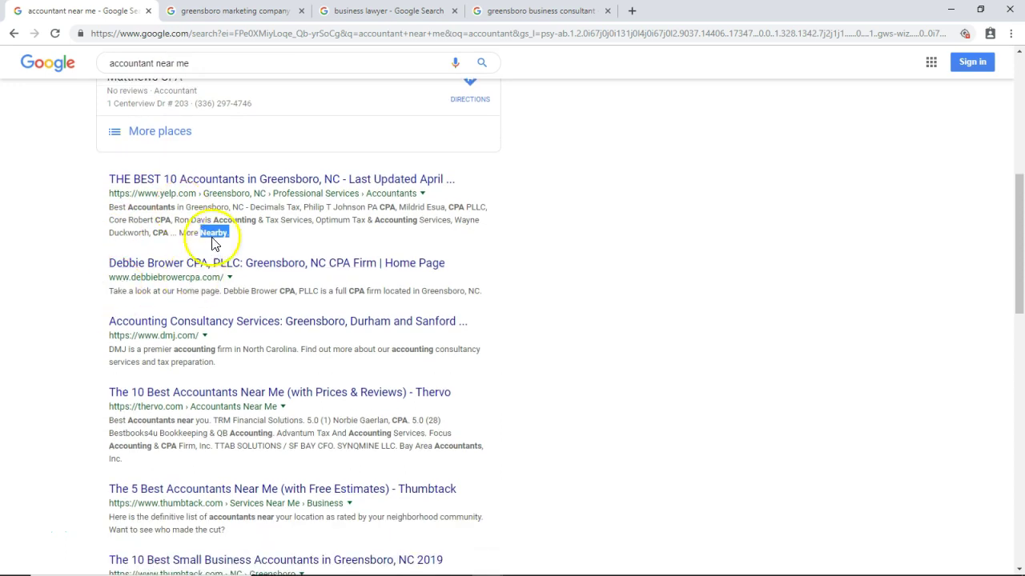
scroll(144, 264, "down", 1)
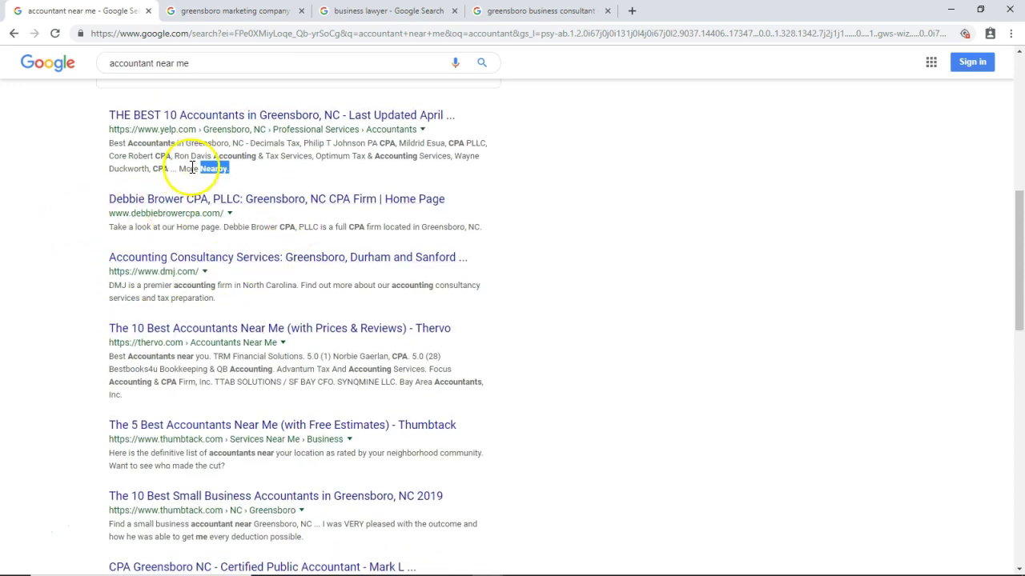
scroll(189, 204, "down", 1)
scroll(208, 136, "up", 2)
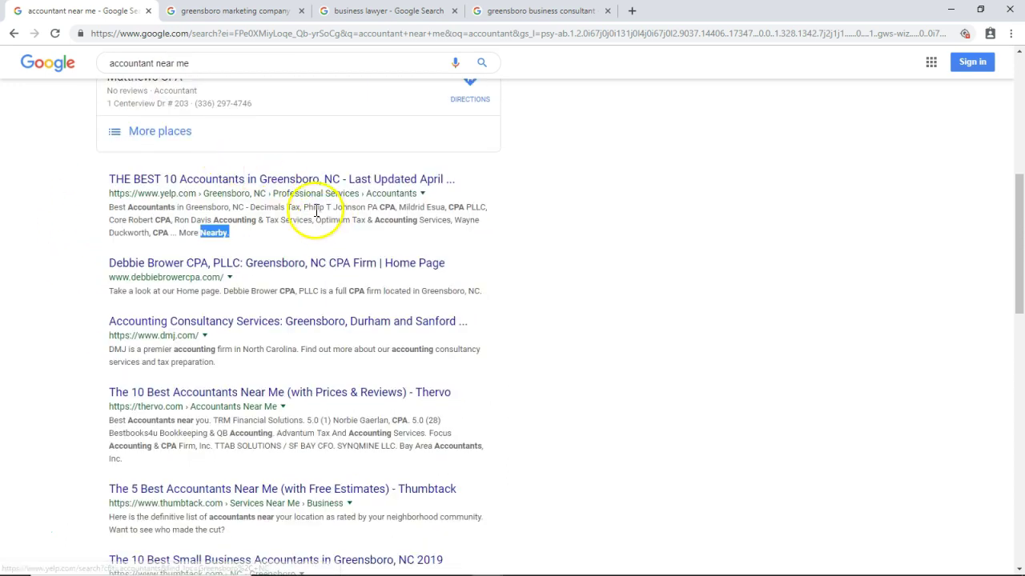
Step: Highlight the run of accounting firm names in the Yelp description, then part of the description of the CPA firm listed below it
left_click_drag(302, 206, 366, 219)
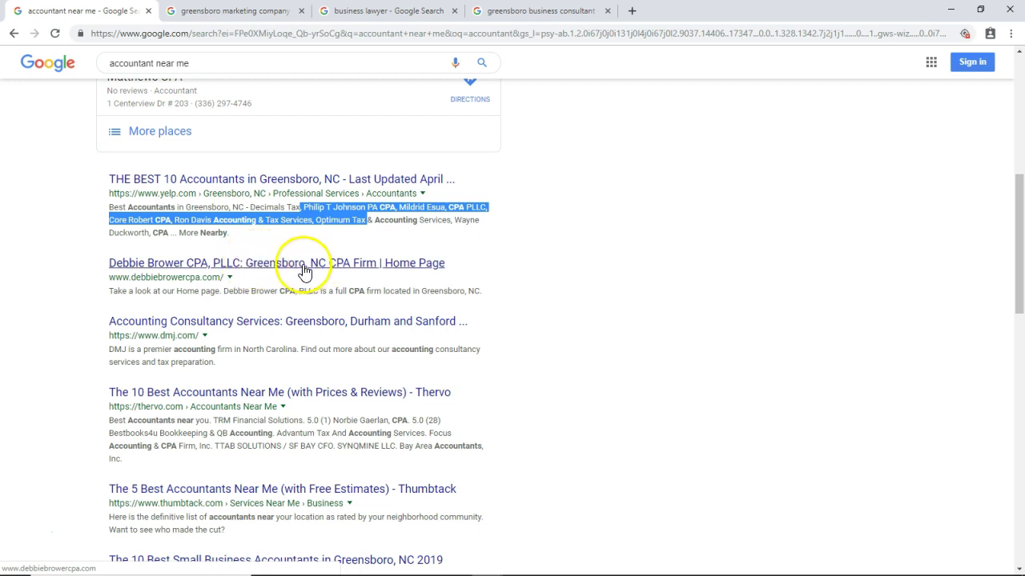
left_click_drag(113, 293, 365, 292)
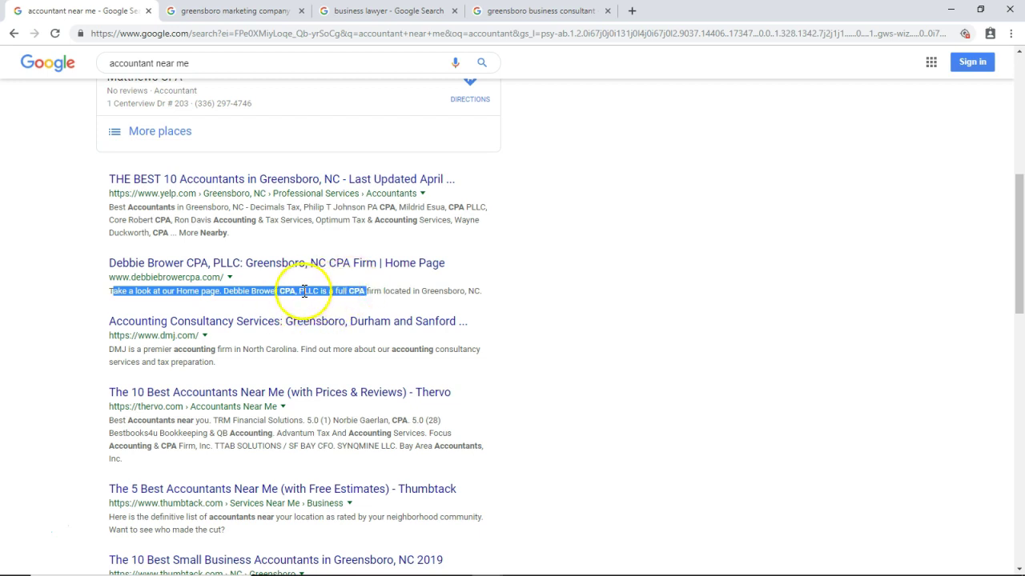
left_click(397, 289)
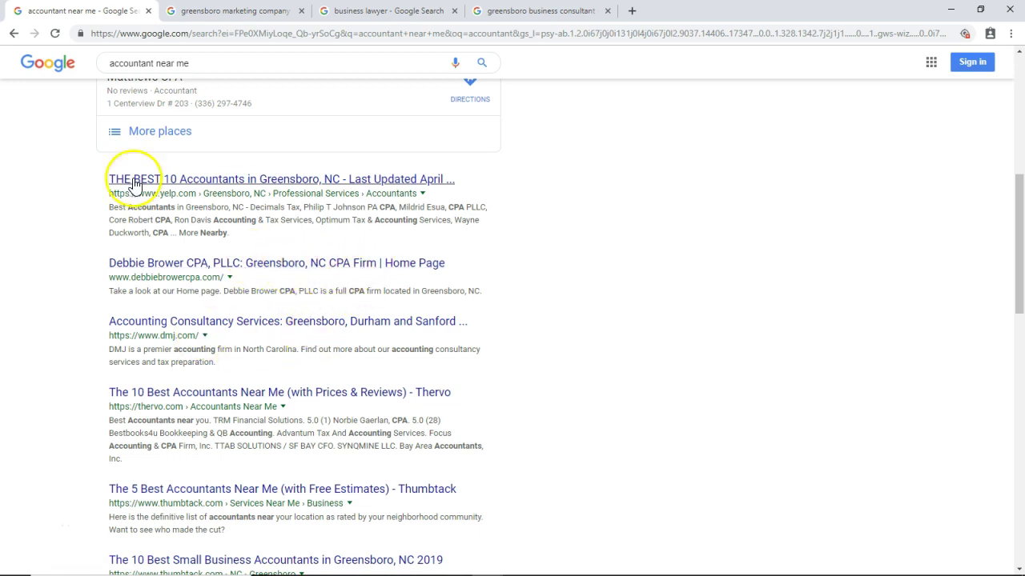
Step: Highlight the keyword matches in the DMJ description, the Thervo breadcrumb and the Thumbtack description's "accountants near your location"
scroll(474, 256, "down", 3)
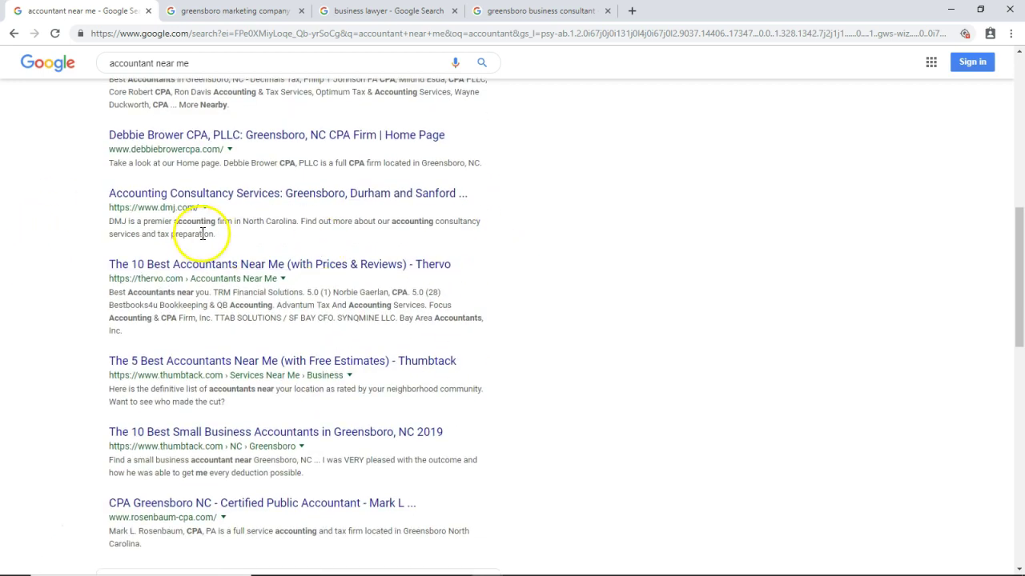
left_click(348, 232)
left_click_drag(395, 221, 461, 223)
scroll(448, 228, "down", 3)
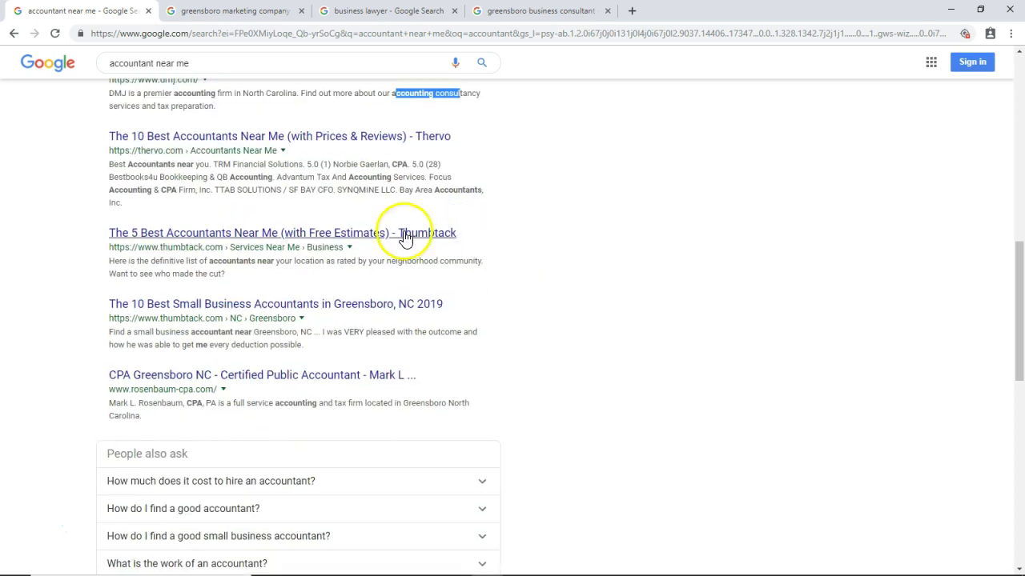
left_click_drag(111, 167, 194, 157)
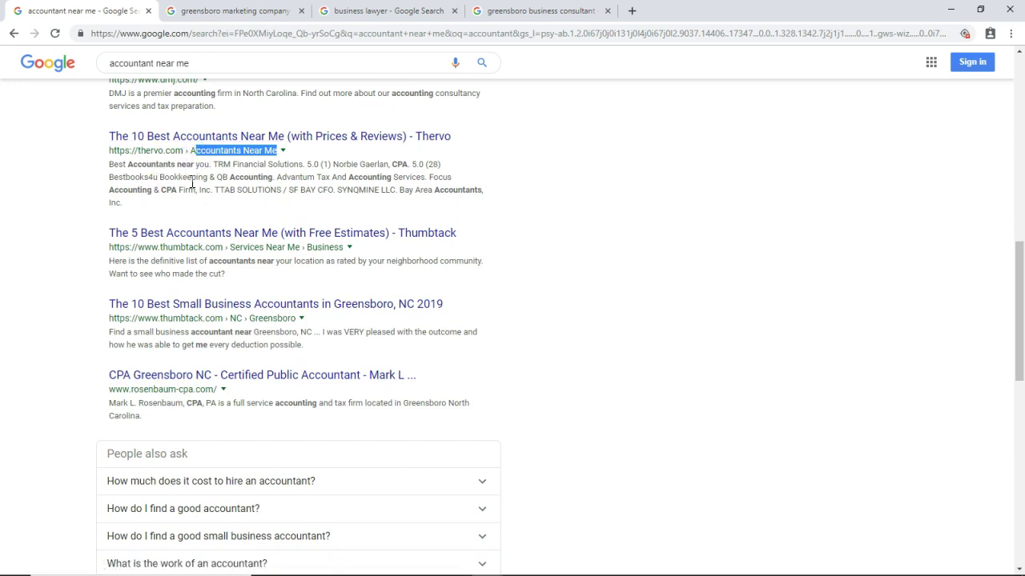
left_click_drag(209, 263, 321, 261)
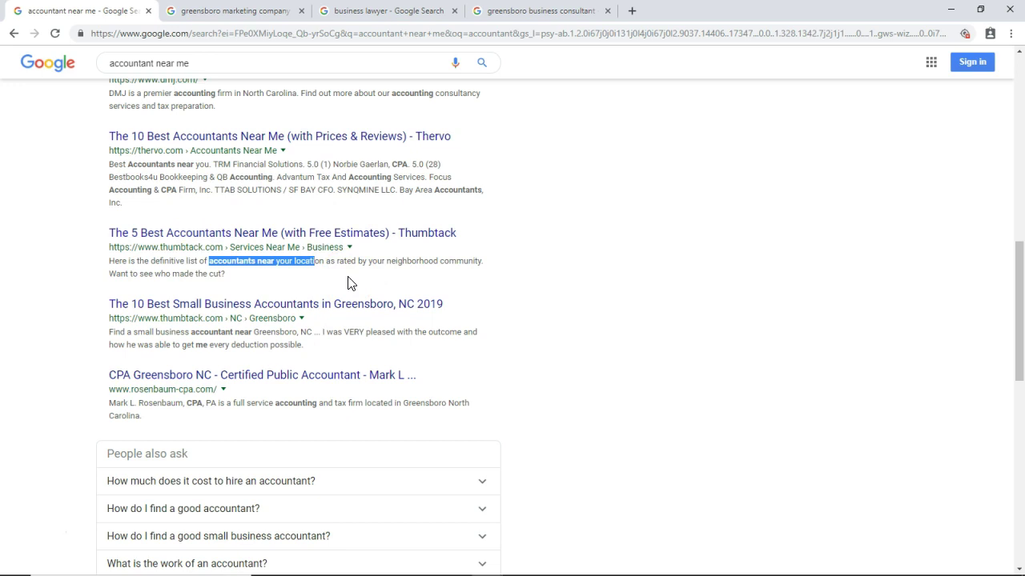
Step: Compare the remaining accountant results with the query and highlight "Accountant" through "Greensboro NC" in the CPA & Advisory Firm description
scroll(348, 283, "up", 5)
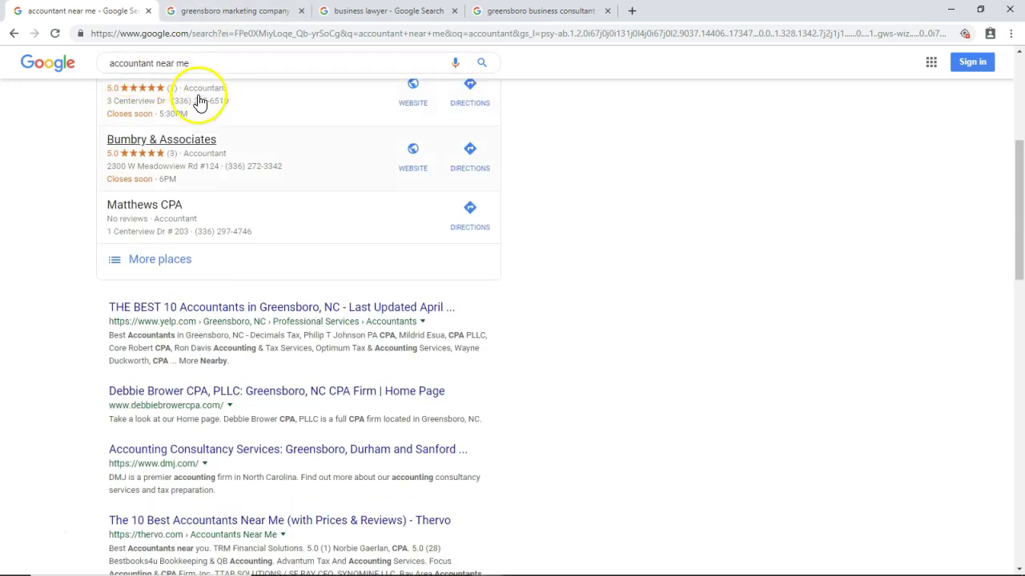
scroll(78, 367, "down", 2)
scroll(77, 368, "down", 3)
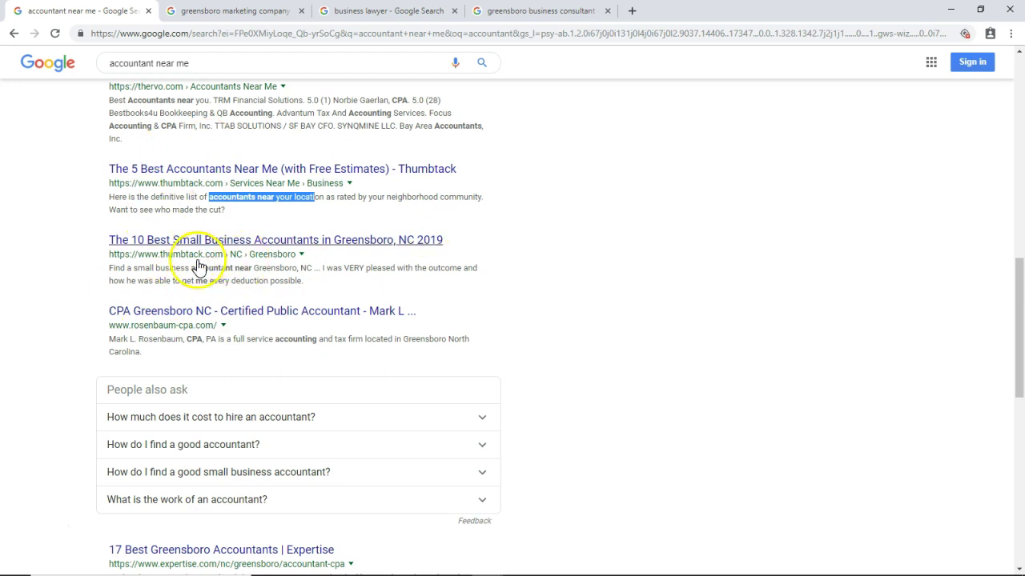
scroll(436, 280, "up", 3)
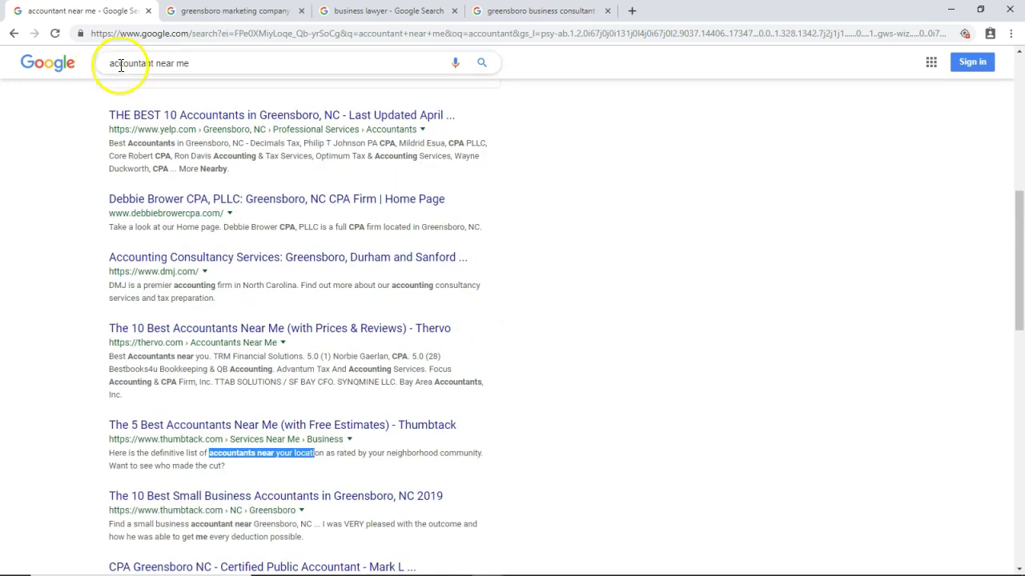
scroll(96, 365, "down", 8)
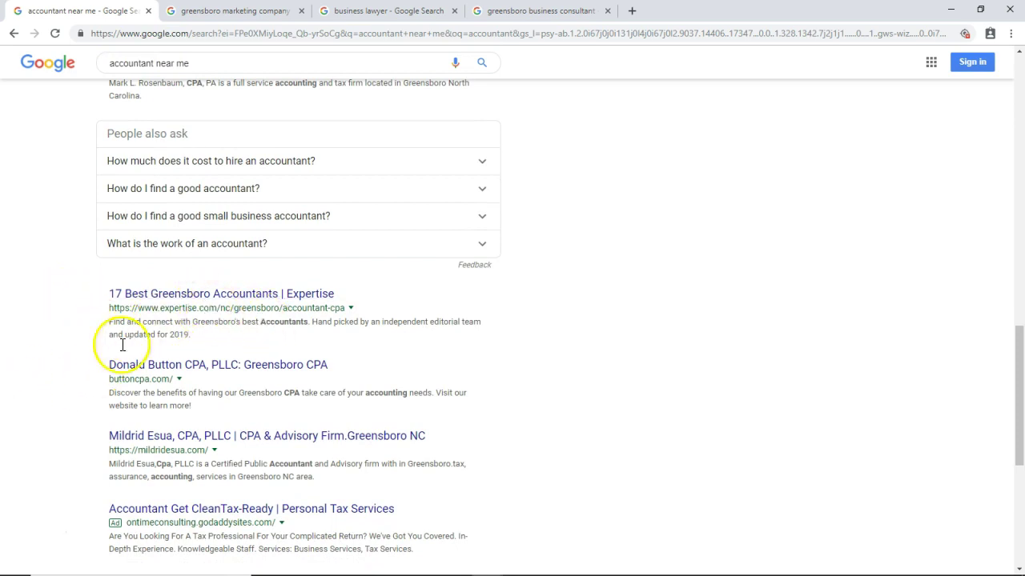
scroll(176, 377, "down", 2)
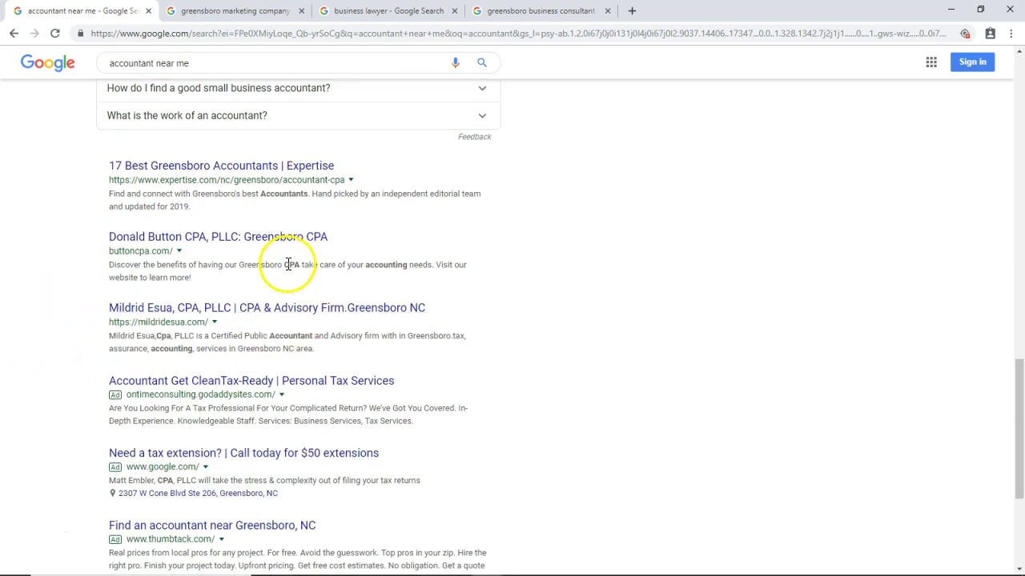
left_click_drag(270, 336, 294, 345)
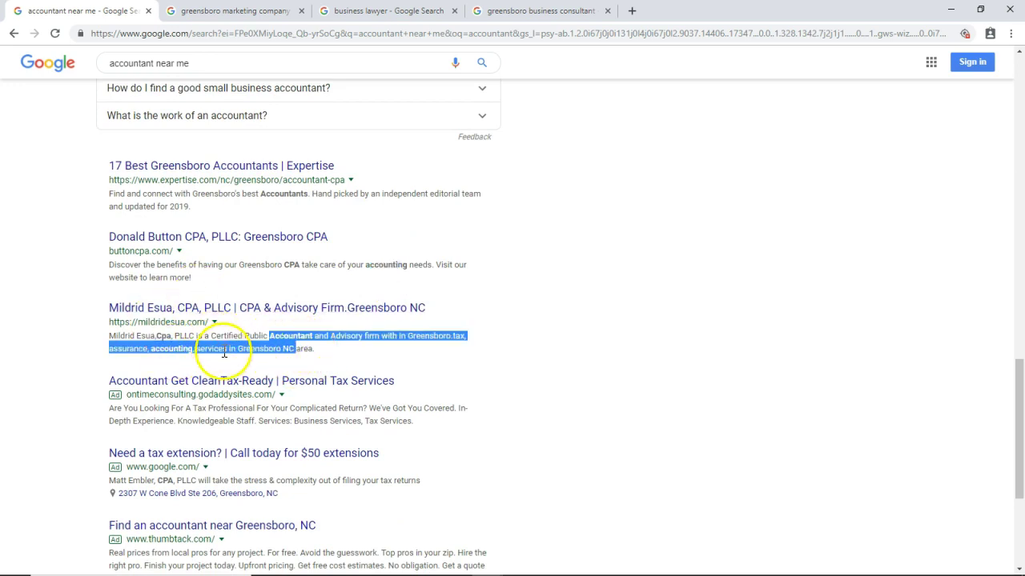
Step: Close the "accountant near me" results and highlight the UpCity description in the "greensboro marketing company" results
left_click(232, 11)
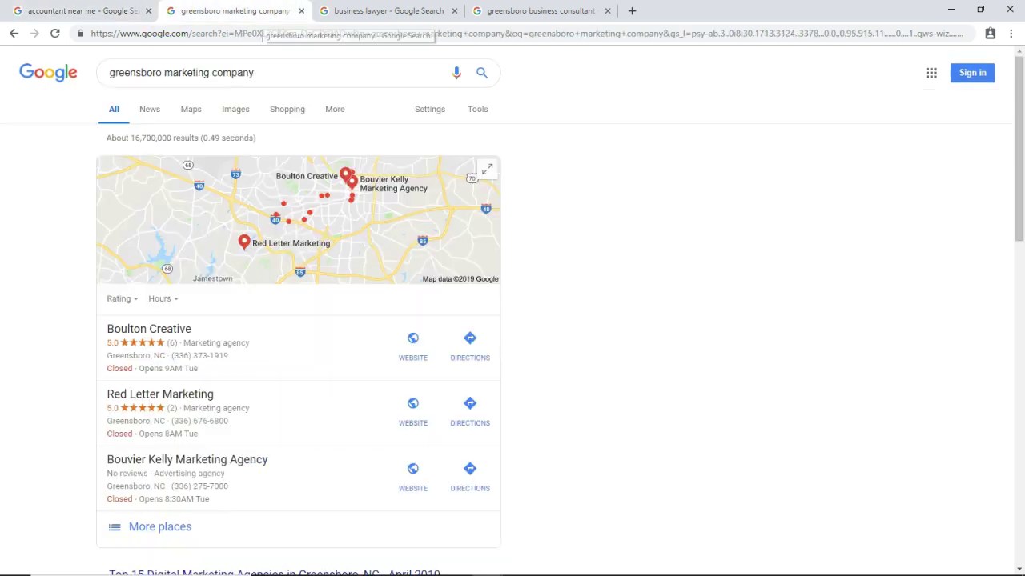
left_click(148, 12)
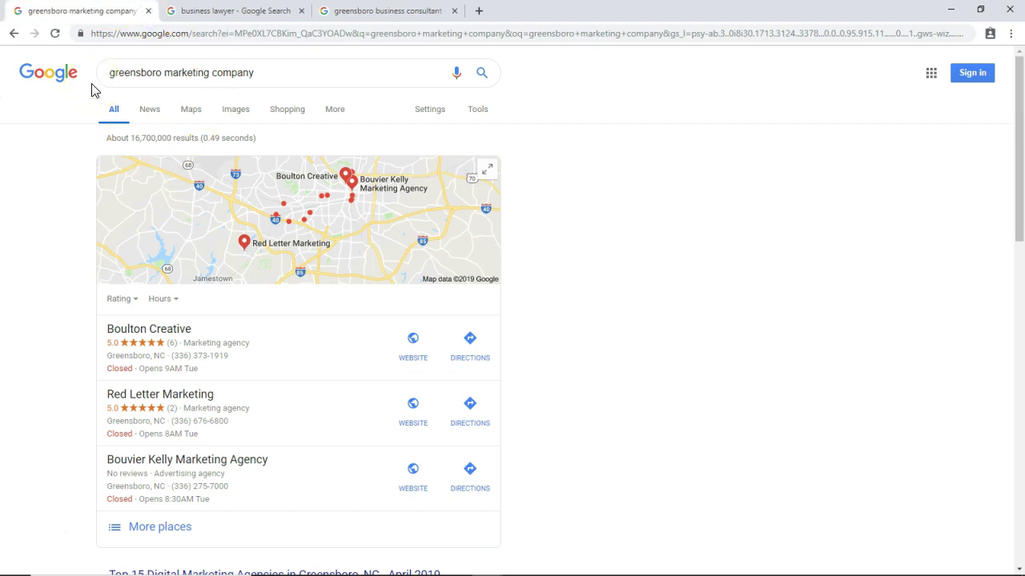
scroll(36, 309, "down", 4)
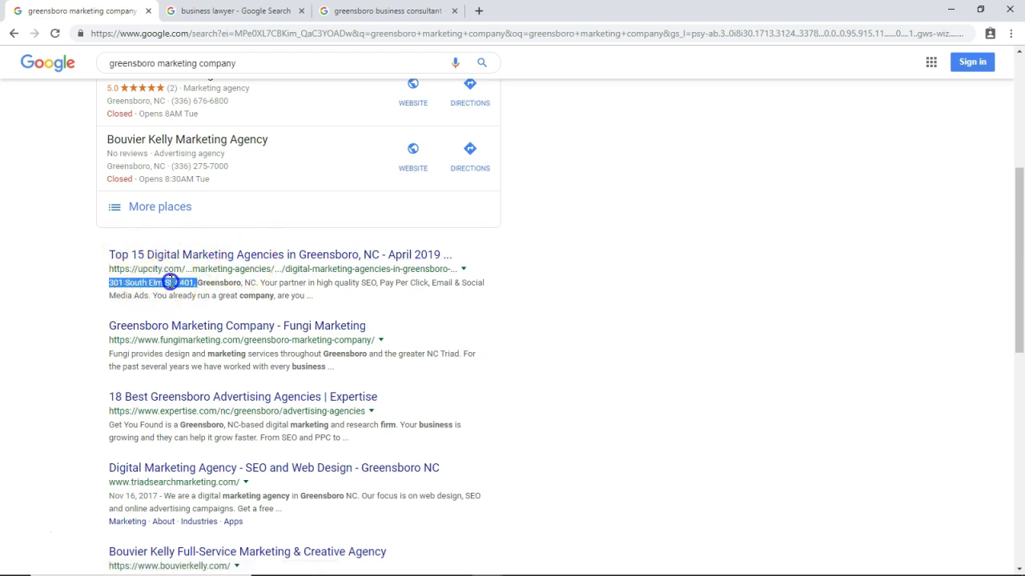
left_click_drag(348, 299, 101, 282)
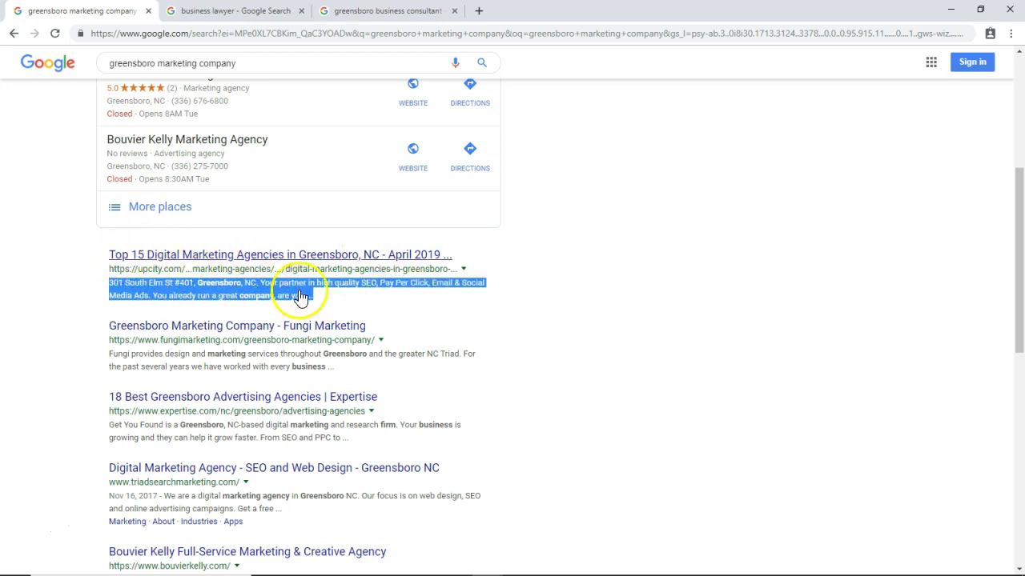
left_click(344, 303)
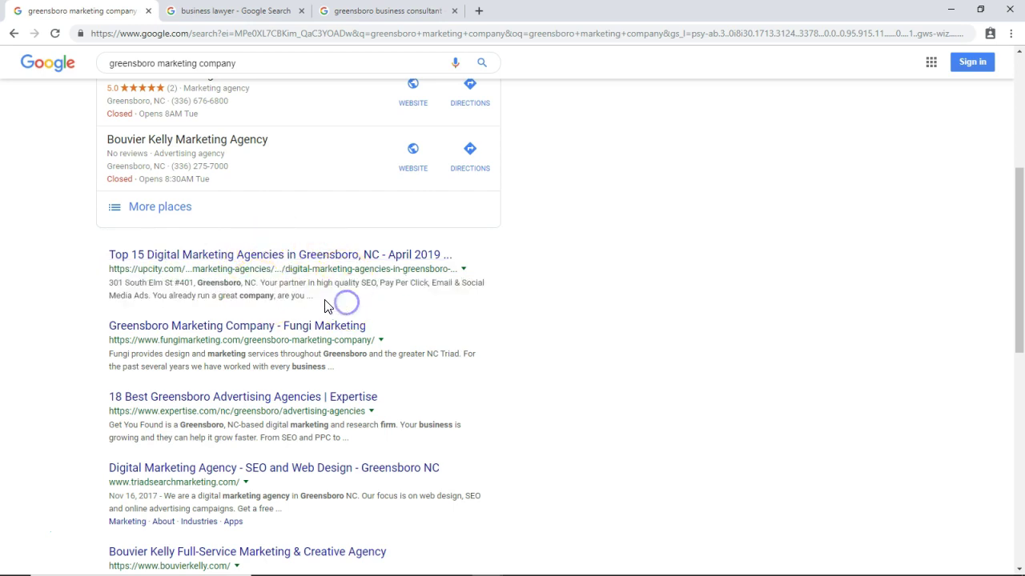
left_click_drag(287, 291, 112, 280)
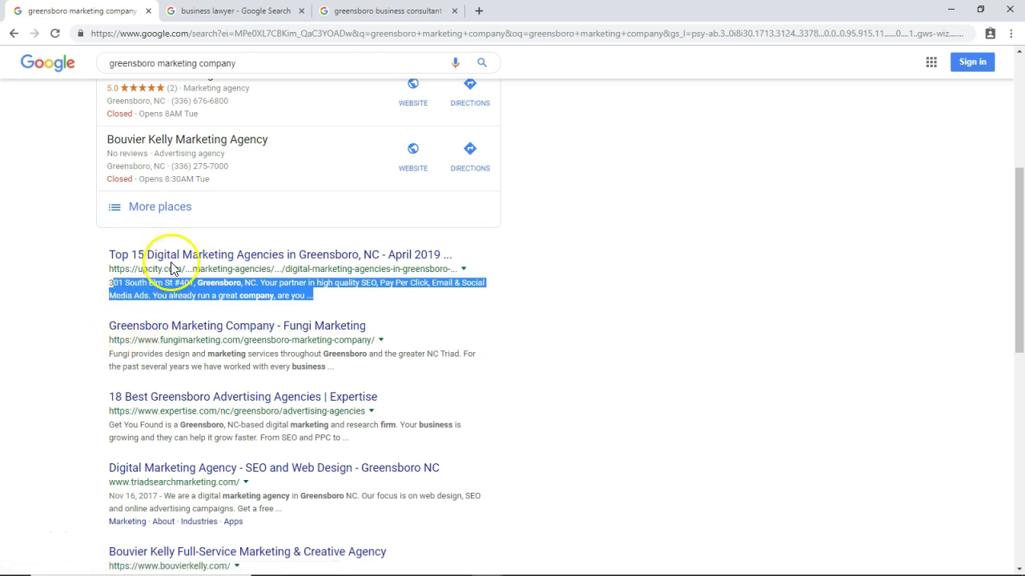
Step: Highlight part of the Fungi Marketing description, clear the selection and view the Expertise result below it
left_click_drag(117, 360, 395, 360)
left_click(388, 370)
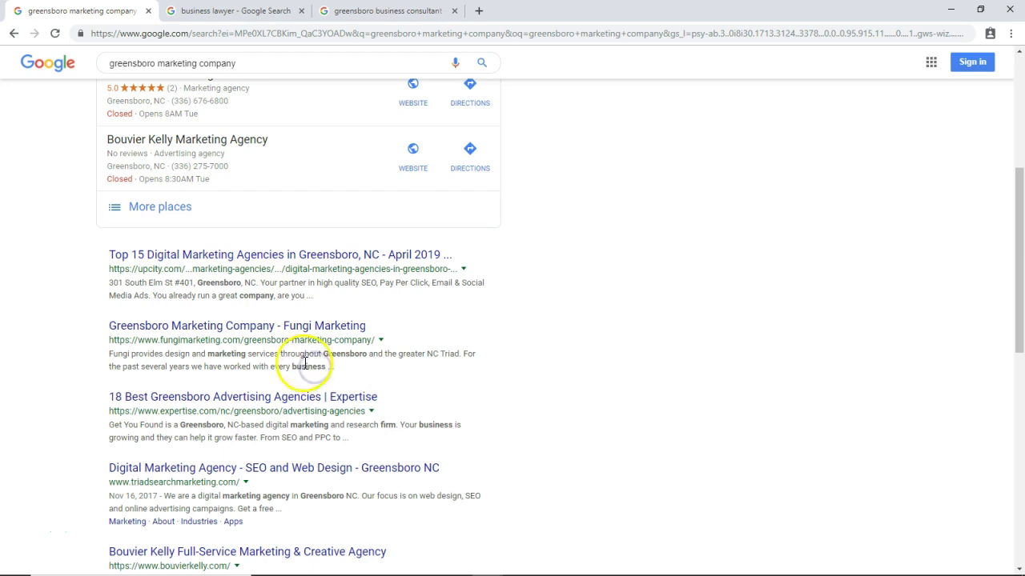
scroll(344, 424, "down", 1)
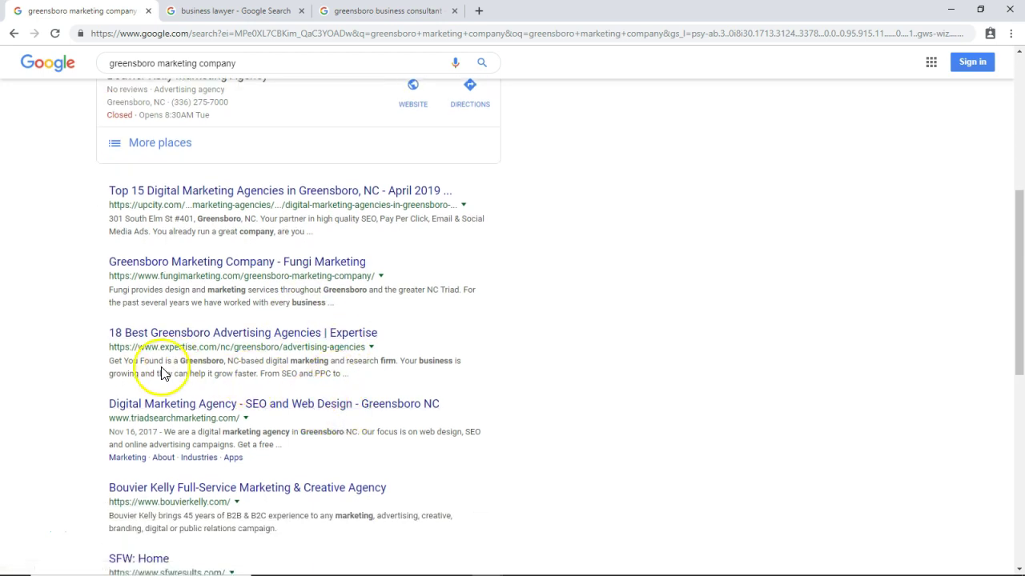
Step: Highlight the keyword matches in the Expertise, Triad Search Marketing and Bouvier Kelly descriptions of the "greensboro marketing company" results
left_click_drag(276, 361, 303, 365)
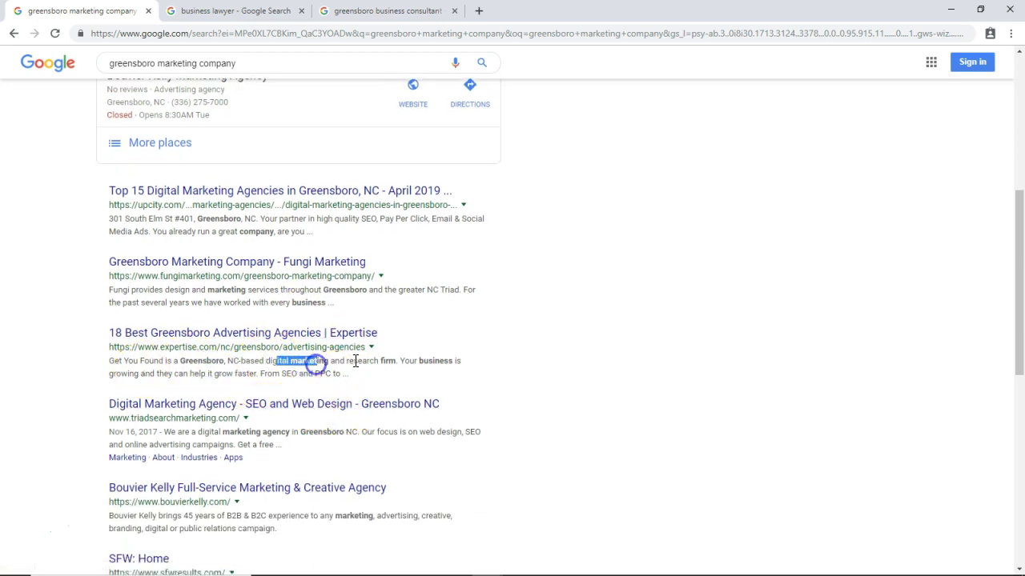
scroll(290, 393, "down", 2)
left_click_drag(230, 305, 320, 320)
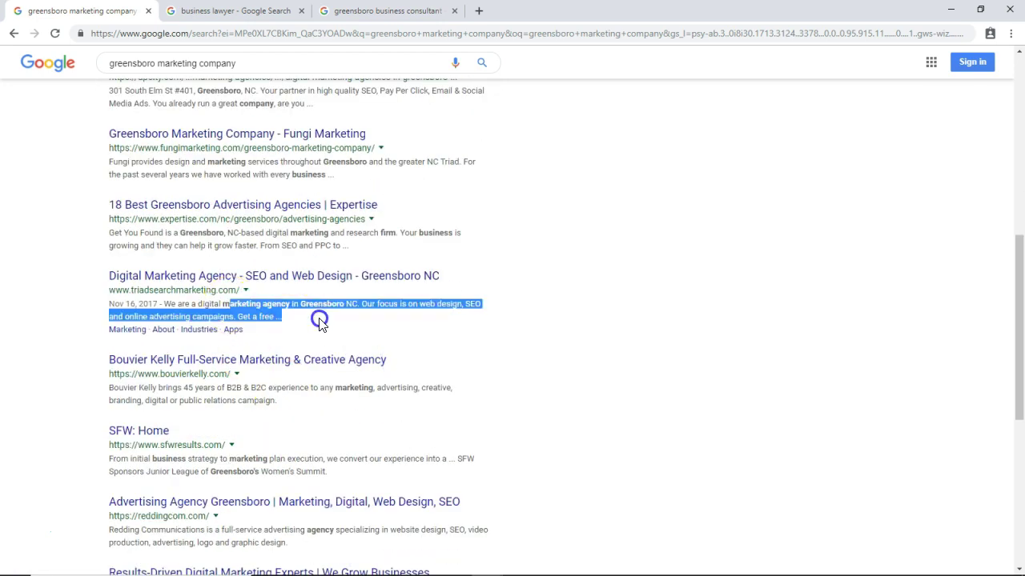
scroll(328, 336, "down", 2)
left_click_drag(373, 260, 109, 261)
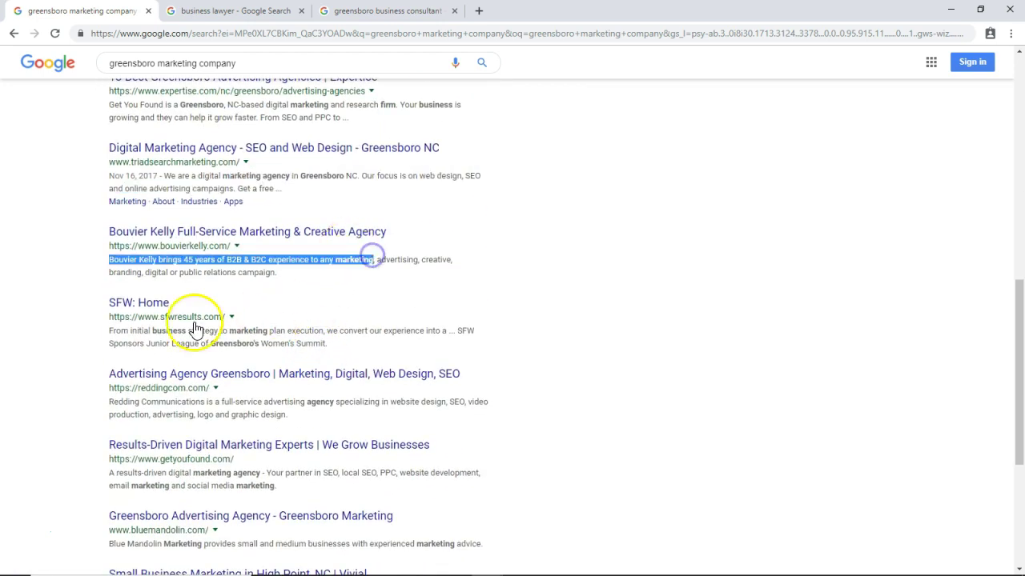
Step: Highlight the "business strategy to marketing" wording in the SFW description and the text from "agency" onward in the Redding Communications description
left_click_drag(173, 330, 224, 332)
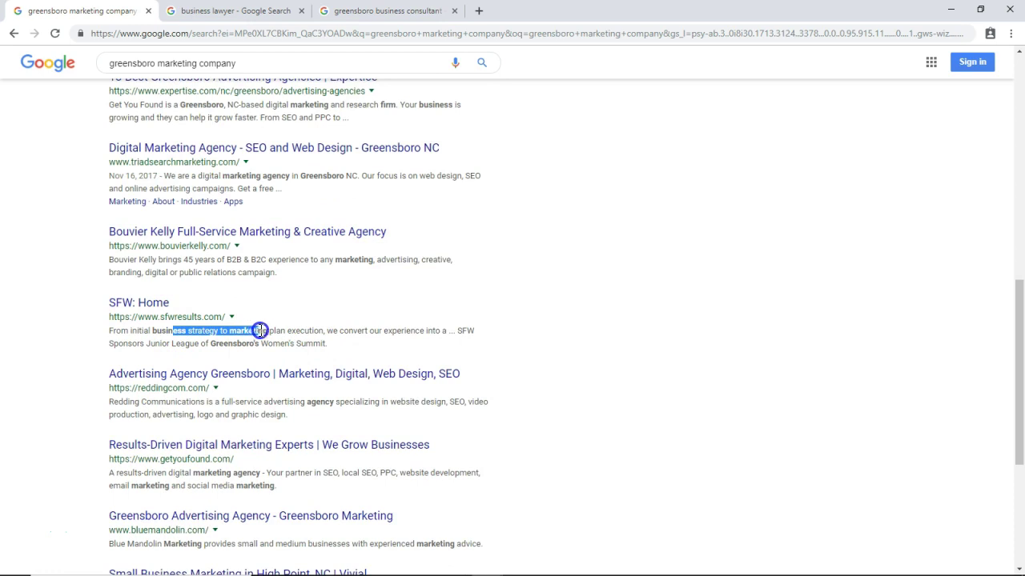
left_click_drag(284, 337, 285, 338)
scroll(240, 332, "down", 2)
left_click_drag(229, 215, 269, 219)
left_click_drag(285, 287, 320, 276)
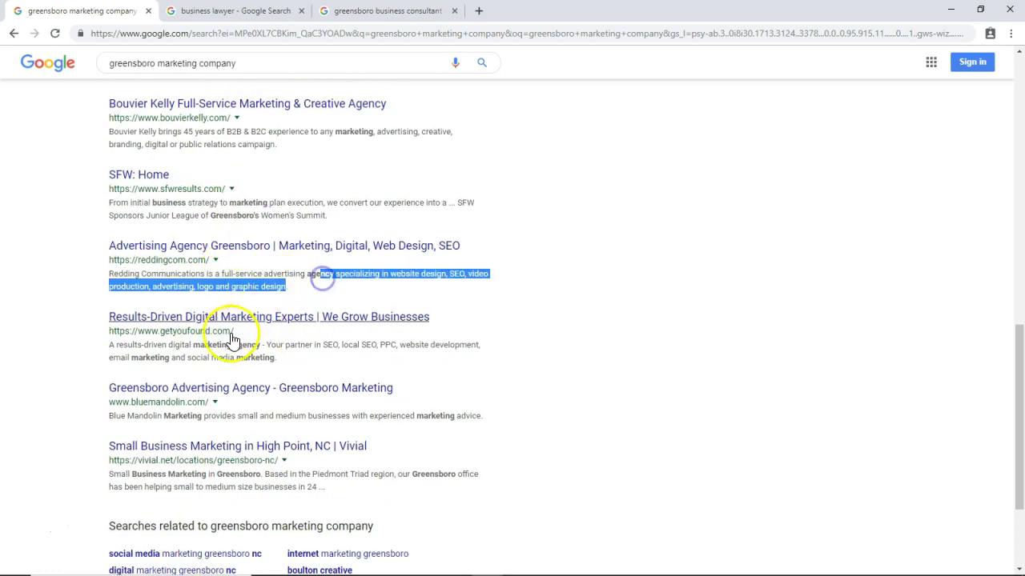
Step: Compare the marketing company results with their query once more, close them and switch to the "business lawyer" results
scroll(229, 360, "up", 2)
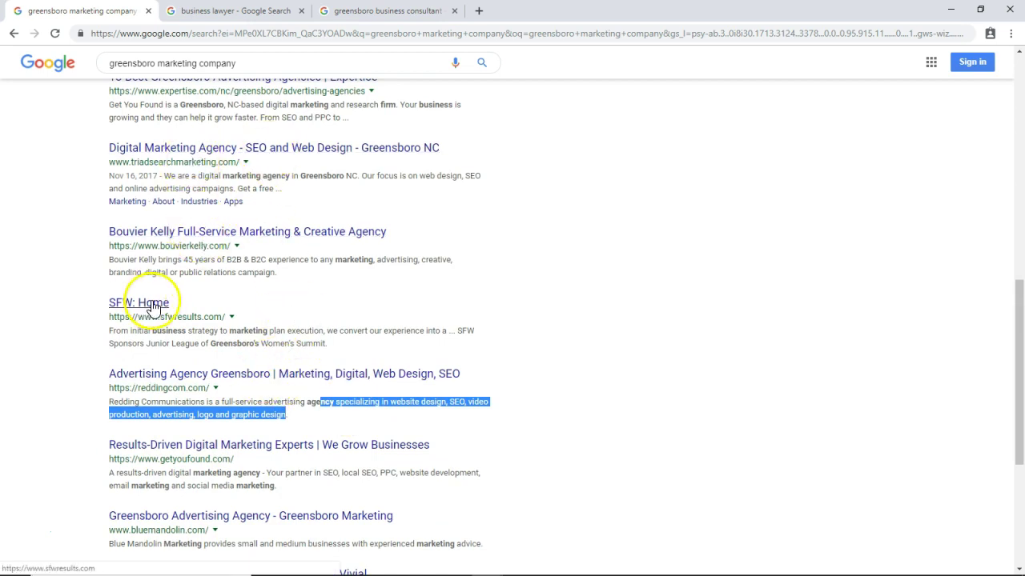
scroll(160, 304, "up", 5)
scroll(160, 320, "down", 5)
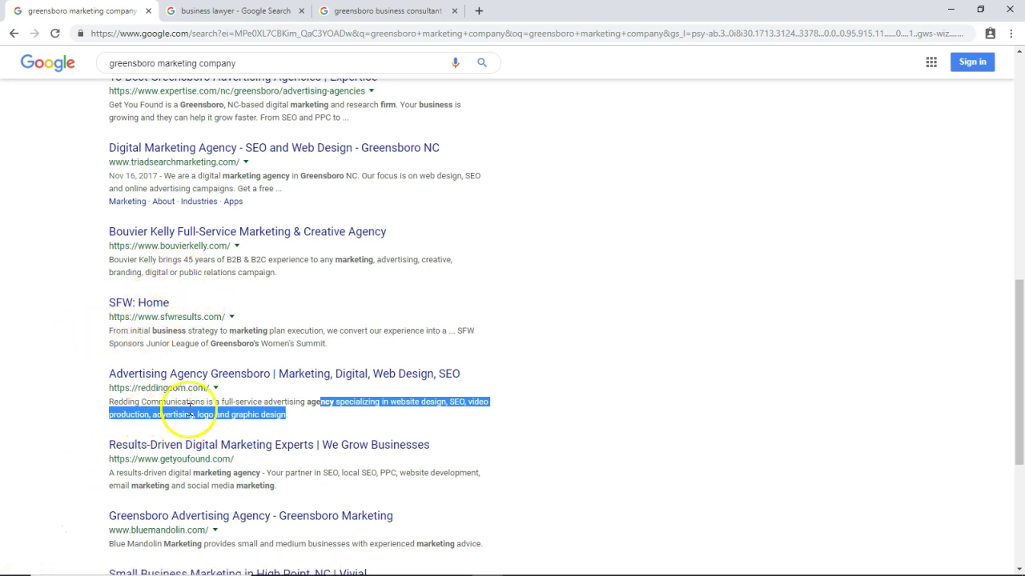
scroll(352, 432, "up", 8)
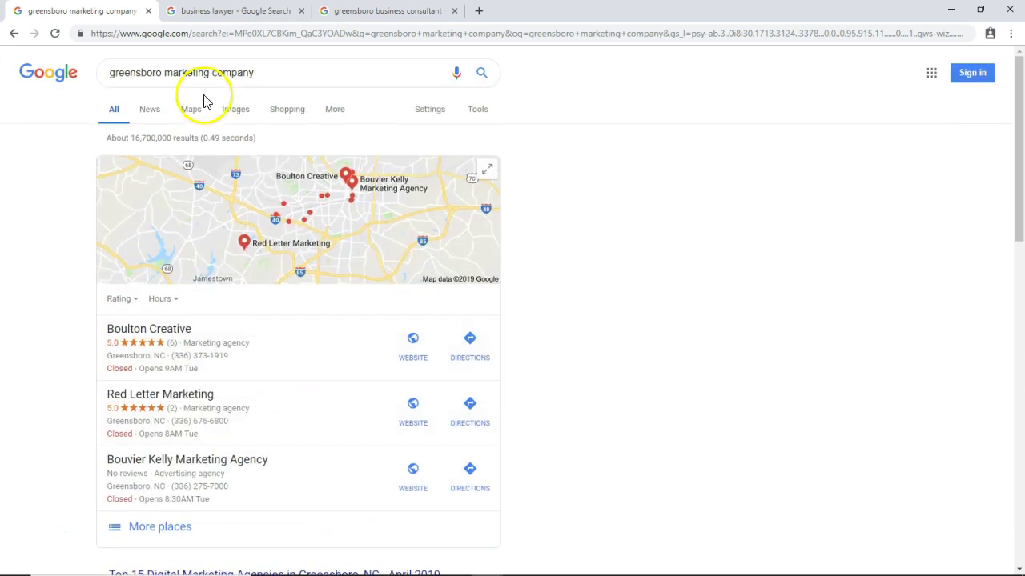
left_click(248, 11)
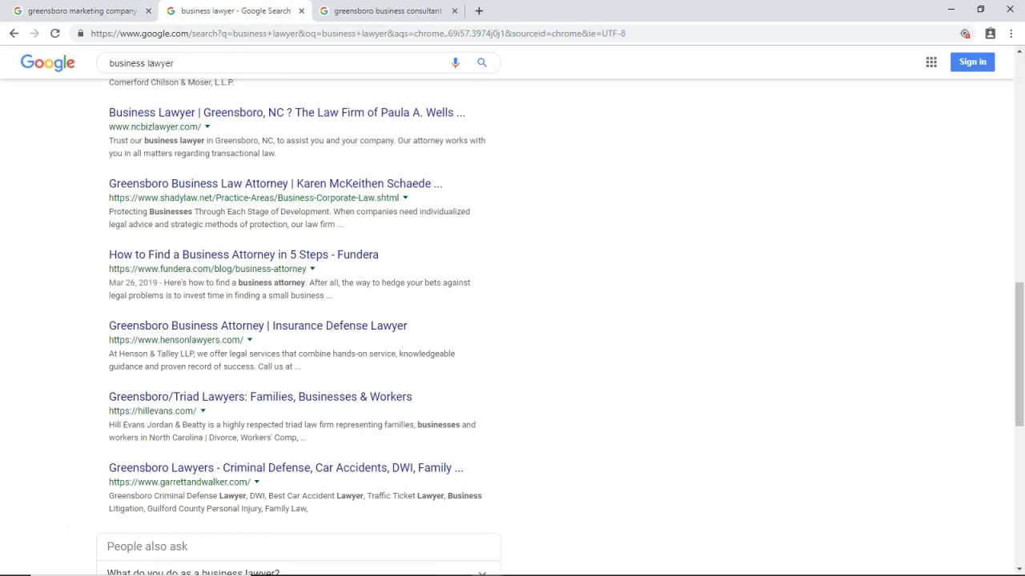
left_click(148, 10)
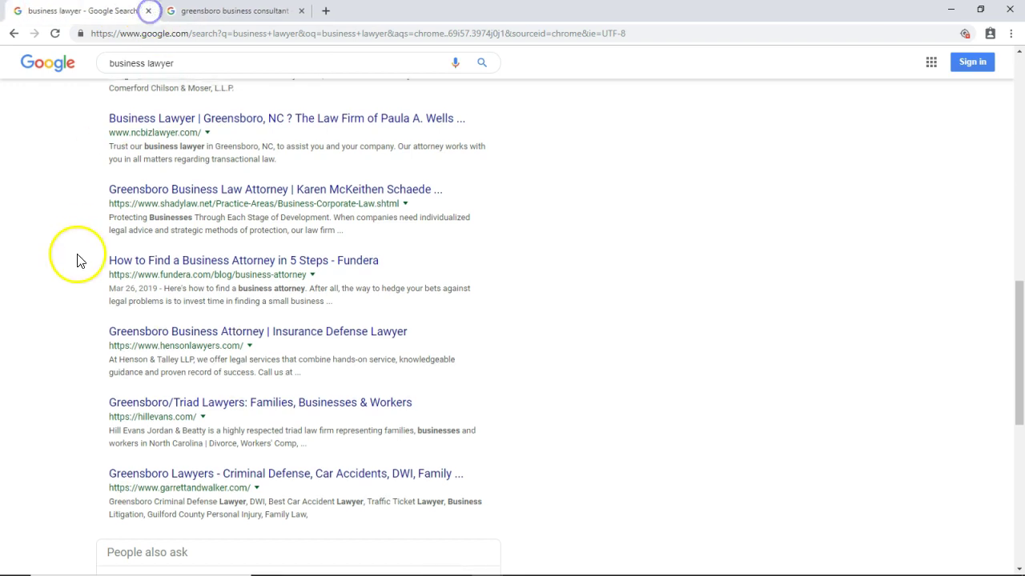
Step: Examine how the titles and descriptions in the "business lawyer" results use the query words, their variations and the Greensboro location
scroll(75, 259, "up", 6)
scroll(77, 257, "down", 1)
scroll(75, 258, "down", 1)
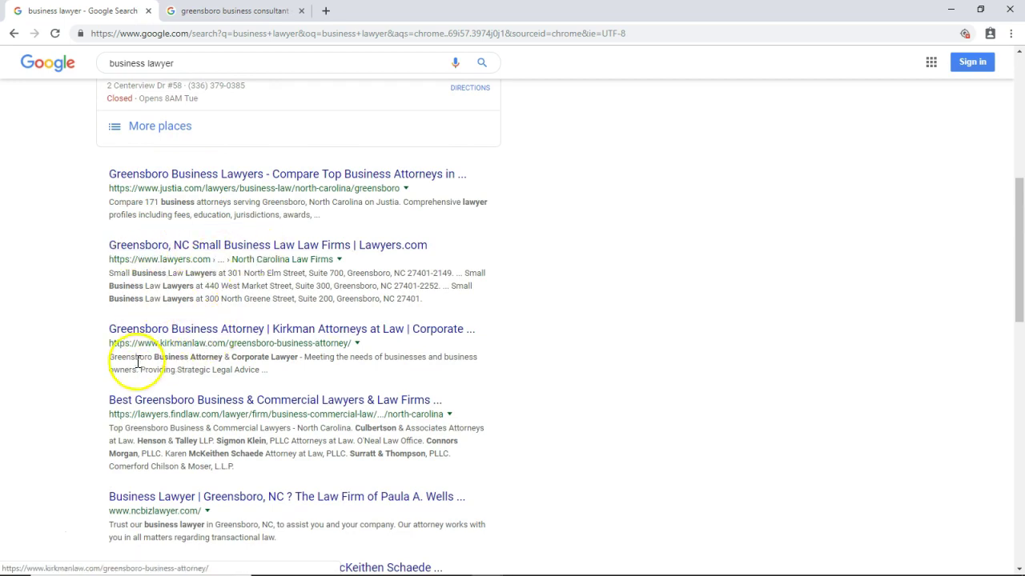
scroll(196, 366, "down", 1)
scroll(198, 366, "down", 3)
scroll(296, 256, "down", 3)
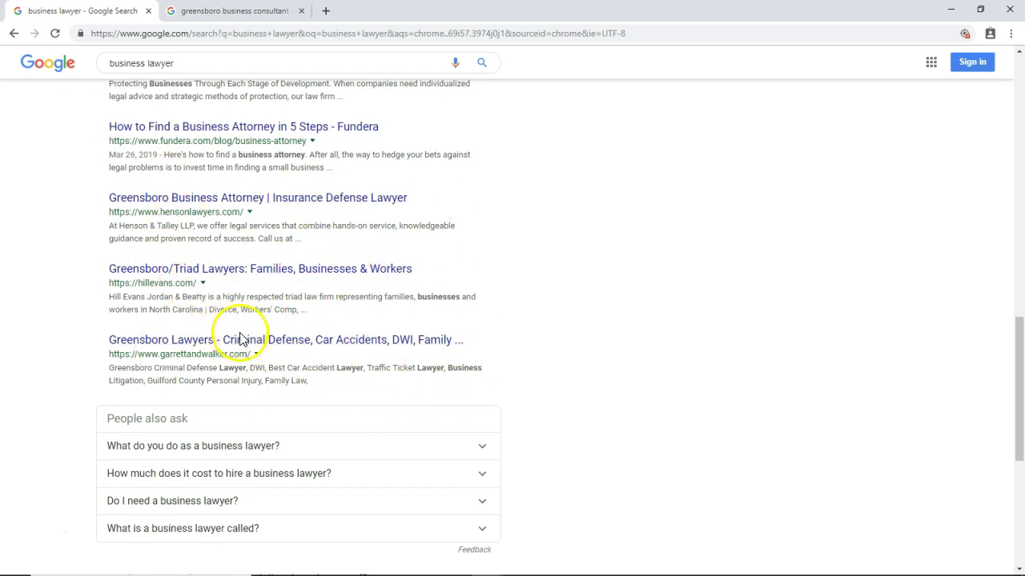
scroll(240, 339, "up", 6)
scroll(240, 320, "up", 2)
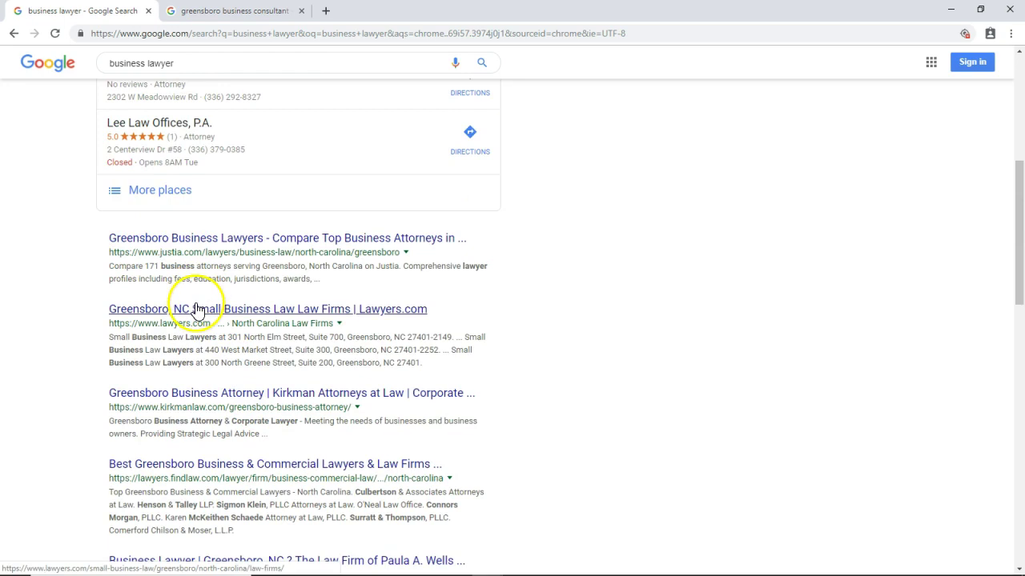
Step: Highlight "Greensboro Business Attorney & Corporate Lawyer" in the Kirkman description and "Trust our" in the ncbizlawyer.com description
scroll(188, 240, "down", 2)
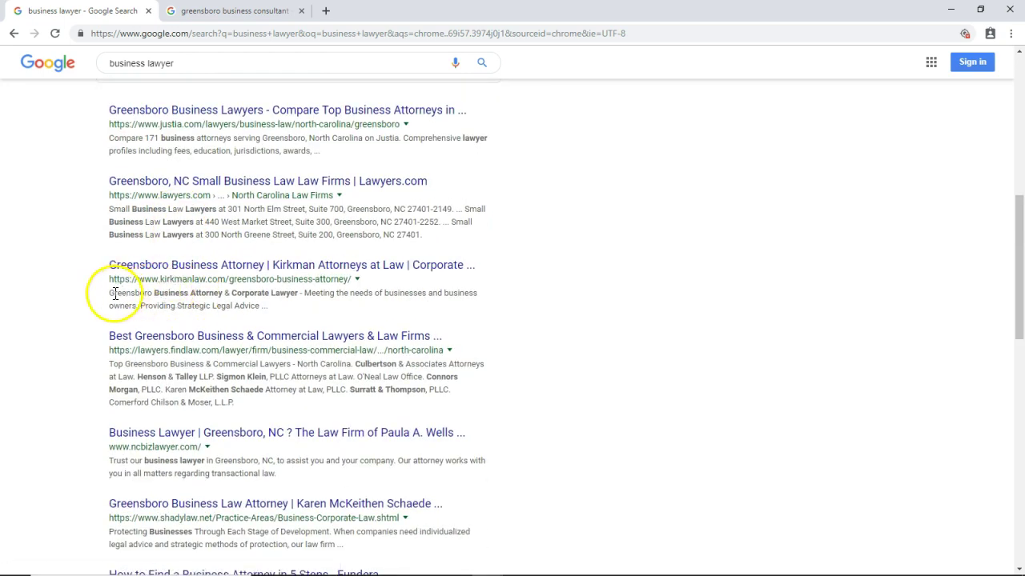
left_click_drag(262, 293, 295, 293)
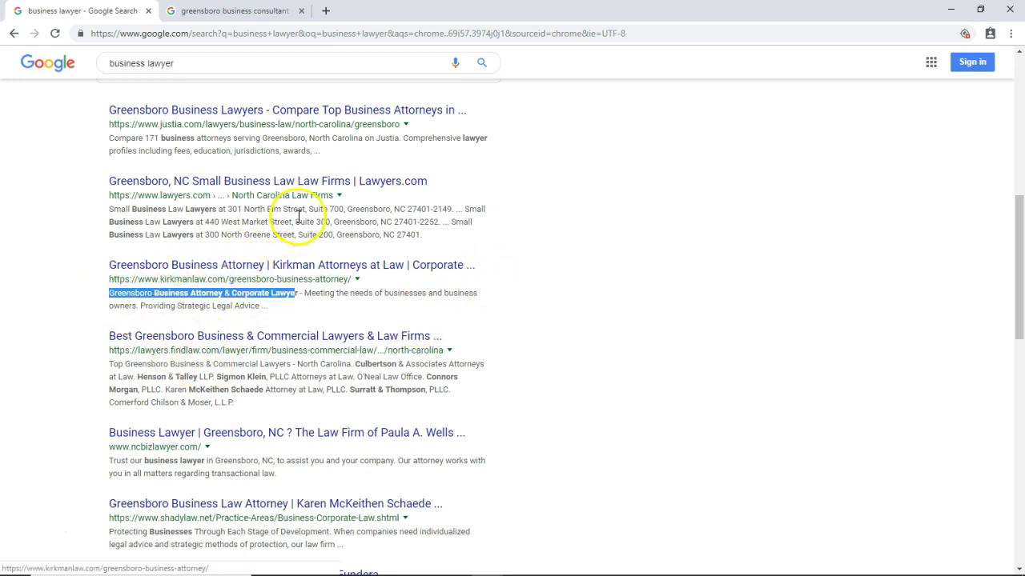
scroll(224, 280, "down", 2)
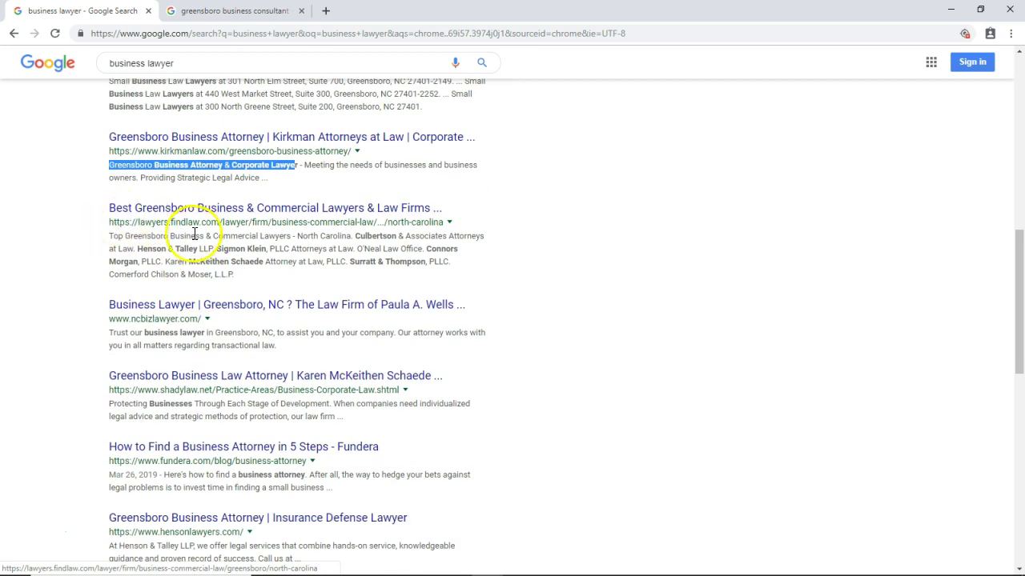
scroll(152, 244, "down", 2)
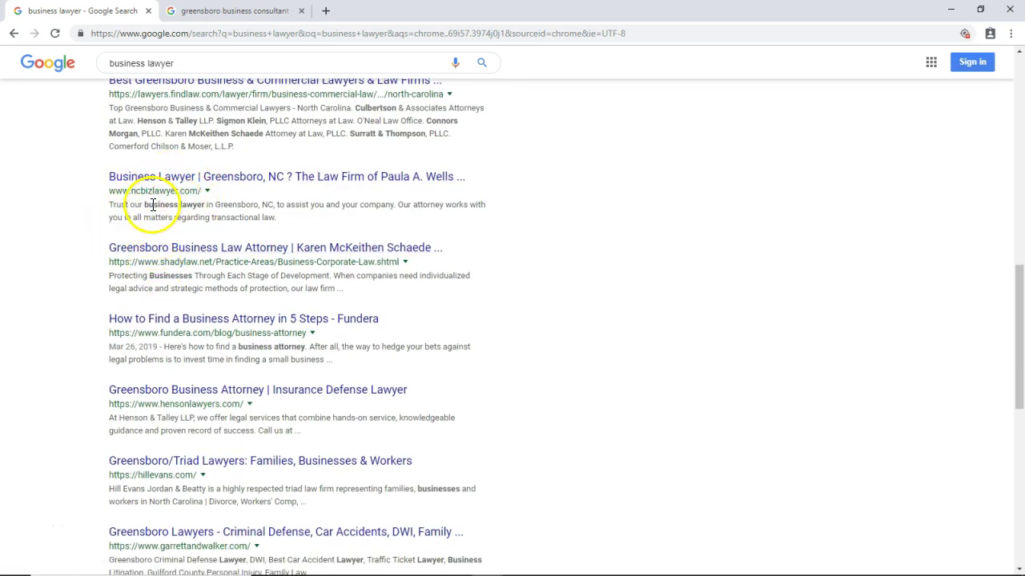
left_click_drag(201, 208, 269, 199)
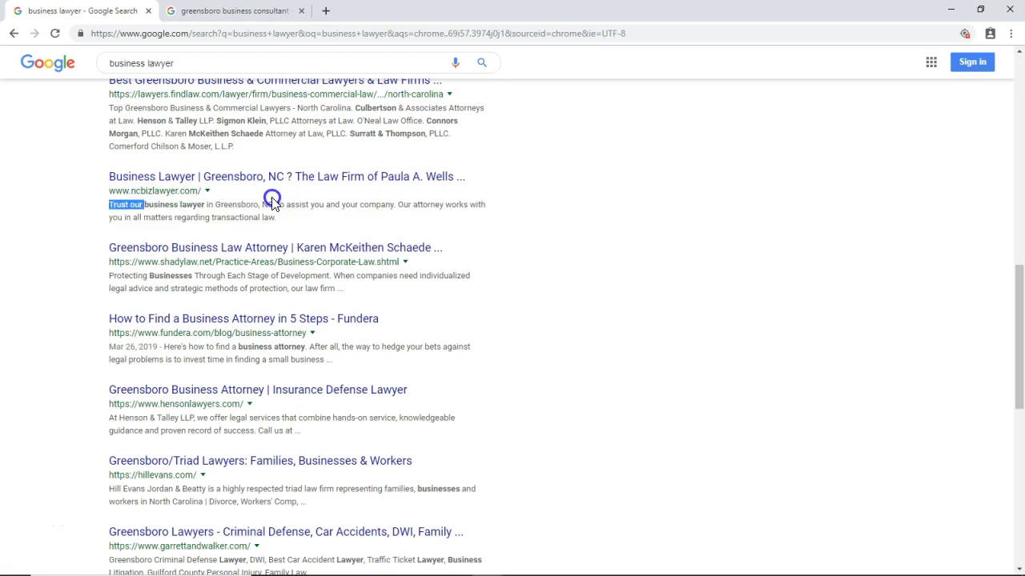
Step: Highlight the shadylaw.net description from "Businesses" onward, clear the selection and compare it with the neighbouring lawyer results
scroll(257, 224, "down", 2)
mouse_move(138, 160)
left_mouse_down()
mouse_move(275, 163)
mouse_move(213, 126)
mouse_move(147, 152)
left_mouse_up()
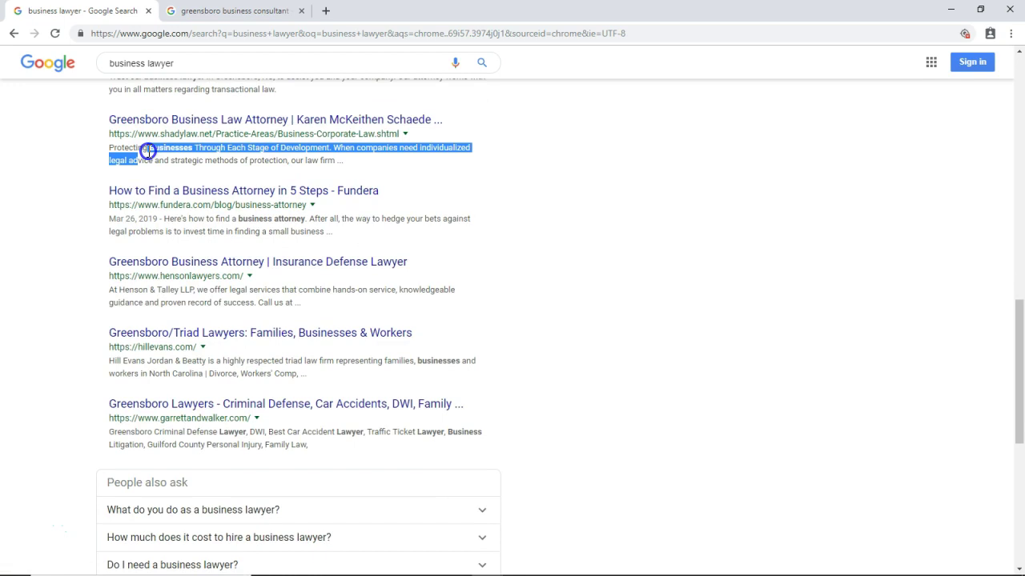
left_click(165, 147)
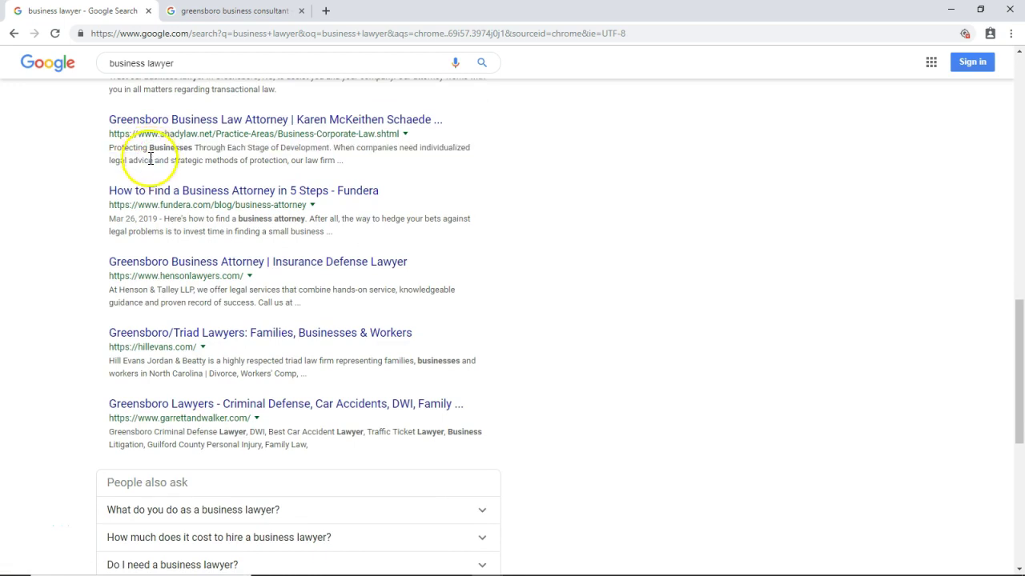
scroll(144, 153, "up", 1)
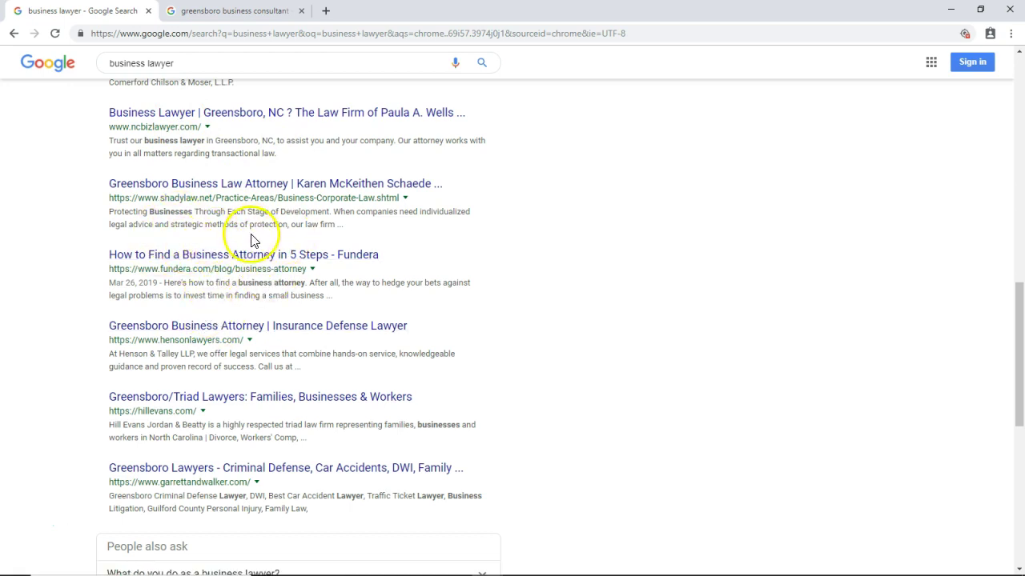
scroll(146, 248, "up", 1)
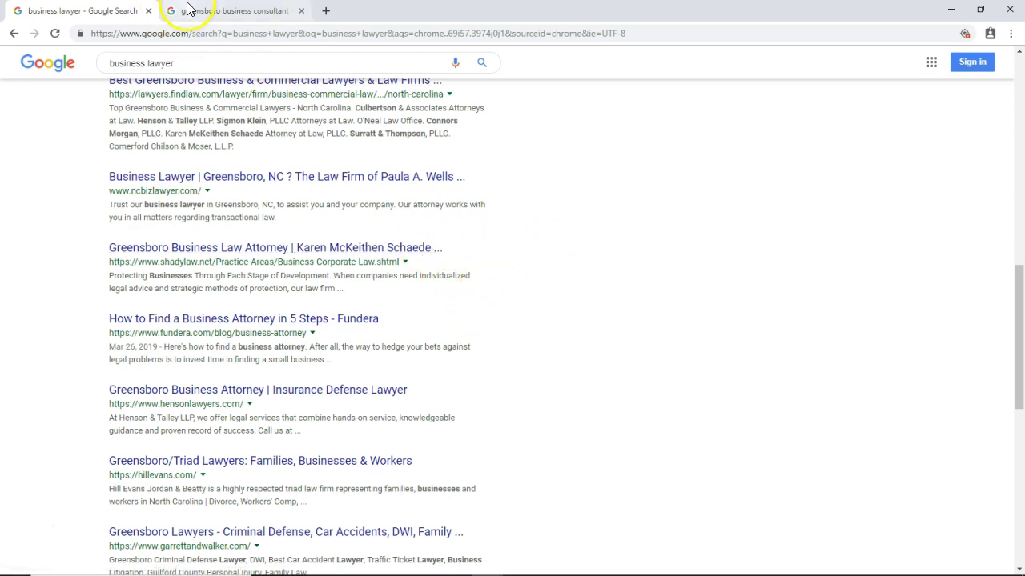
Step: Close the "business lawyer" results and highlight the Thumbtack keywords and Yelp's "Best Business Consulting in Greensboro, NC" in the "greensboro business consultant" results
left_click(148, 12)
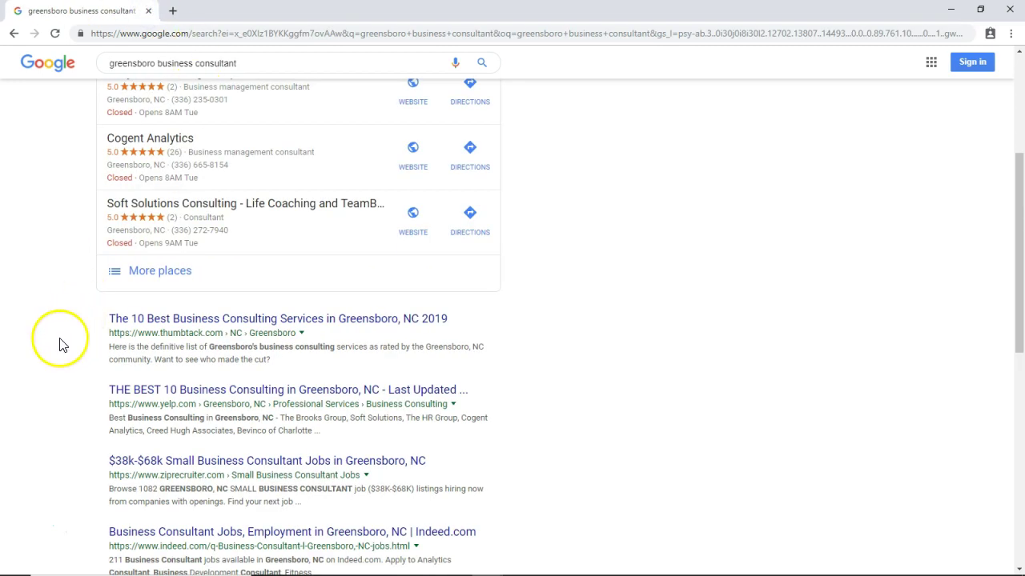
scroll(160, 337, "down", 1)
left_click_drag(244, 284, 311, 290)
left_click_drag(126, 354, 258, 359)
left_click(256, 359)
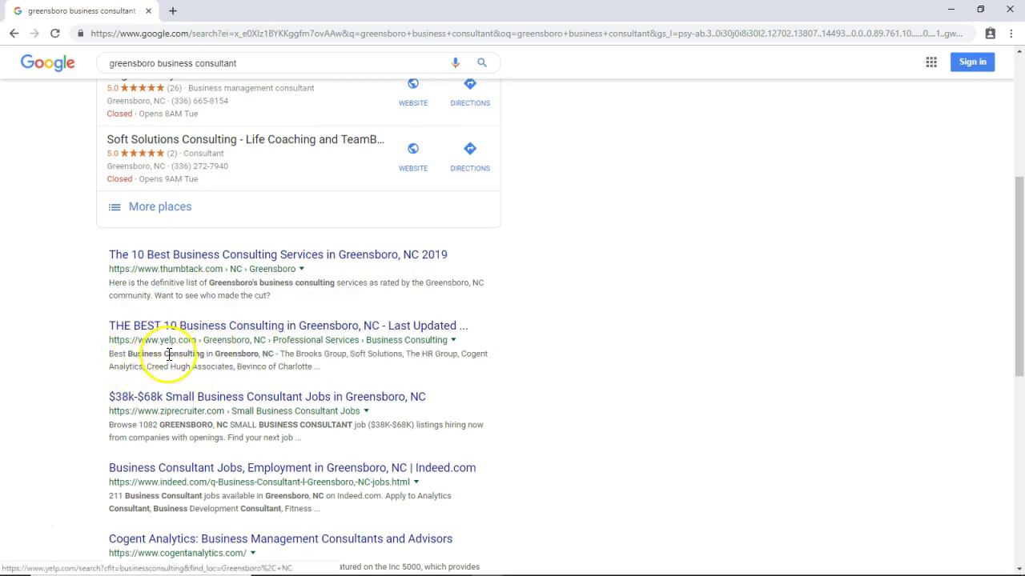
left_click_drag(111, 356, 273, 354)
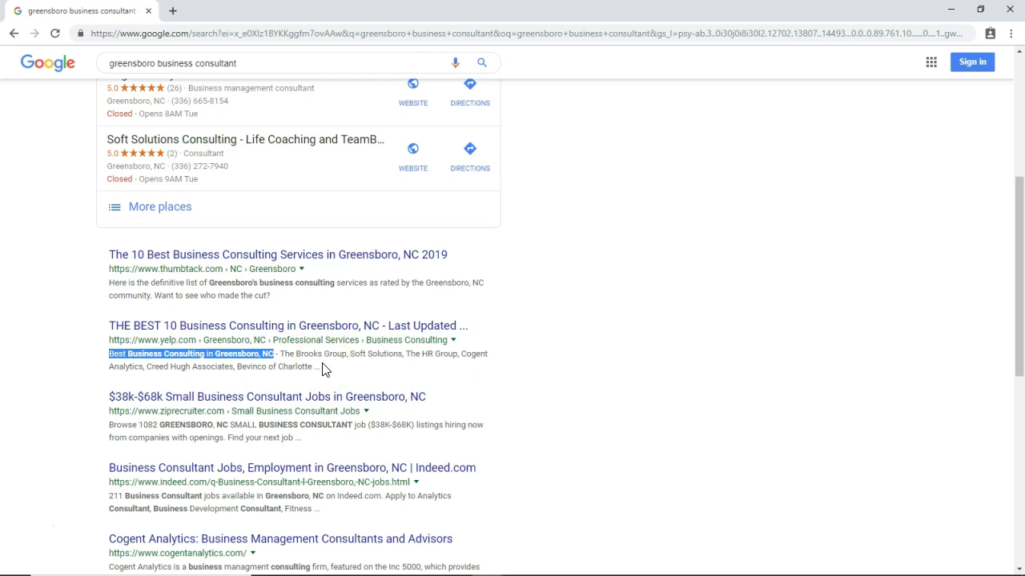
Step: Review the remaining "greensboro business consultant" results down to the page end and return to the Thumbtack and Yelp listings
scroll(442, 414, "down", 3)
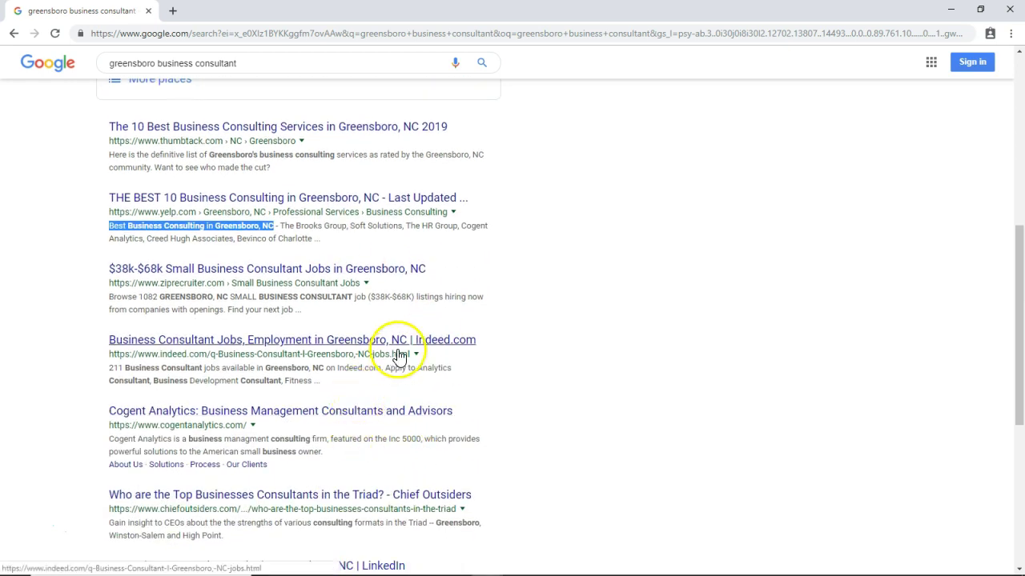
scroll(403, 354, "down", 1)
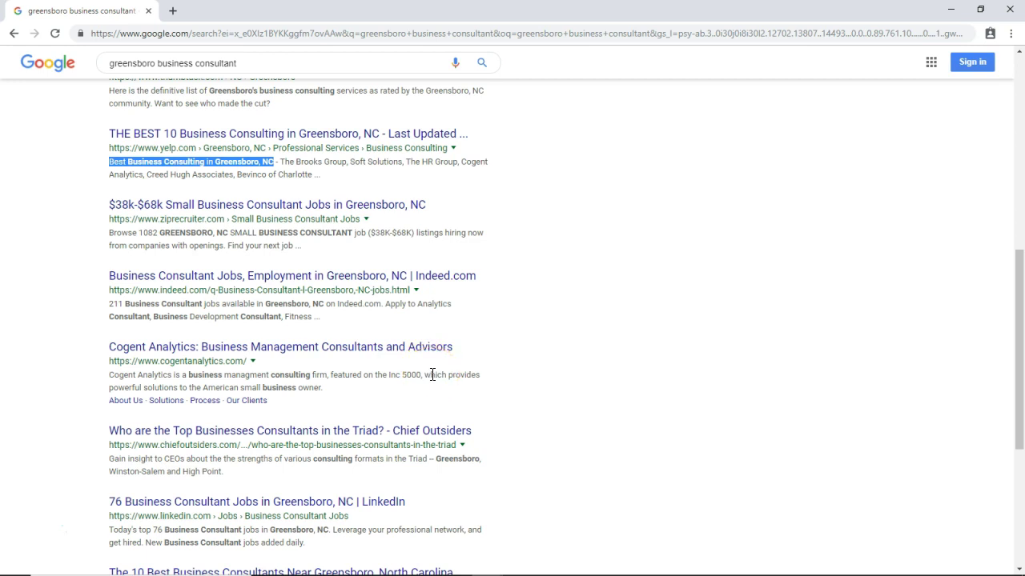
scroll(400, 369, "down", 4)
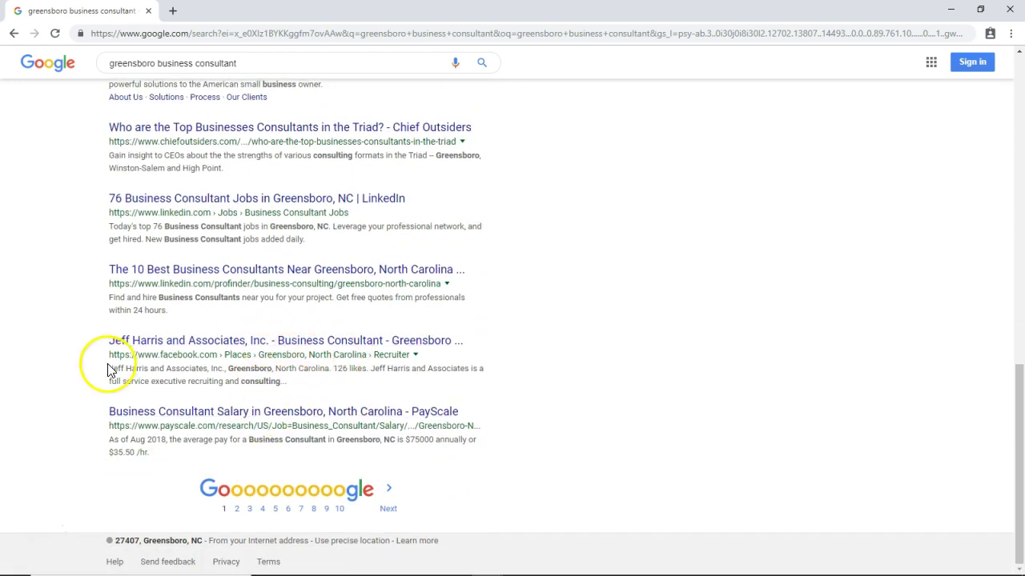
scroll(517, 350, "up", 15)
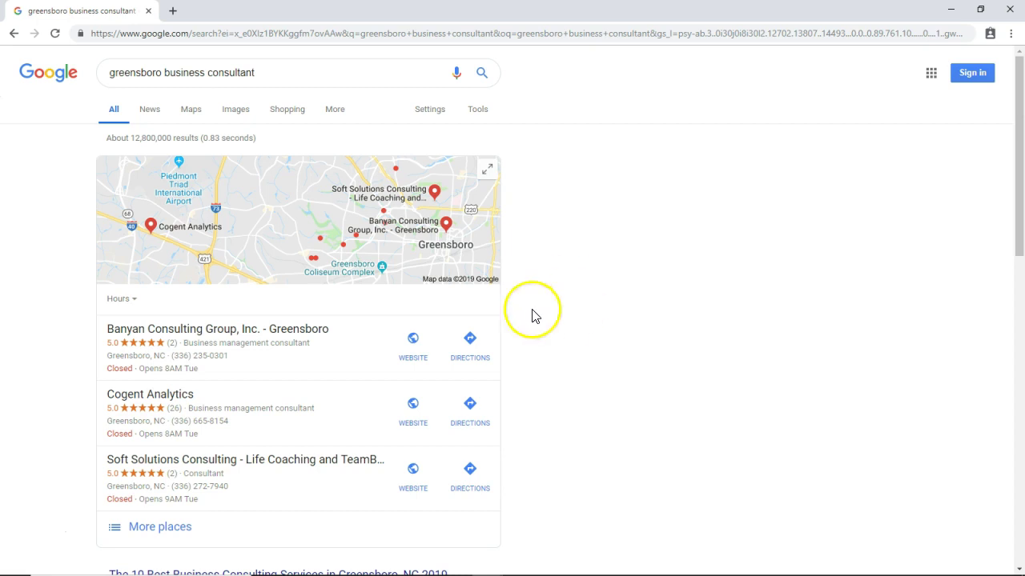
scroll(448, 353, "down", 3)
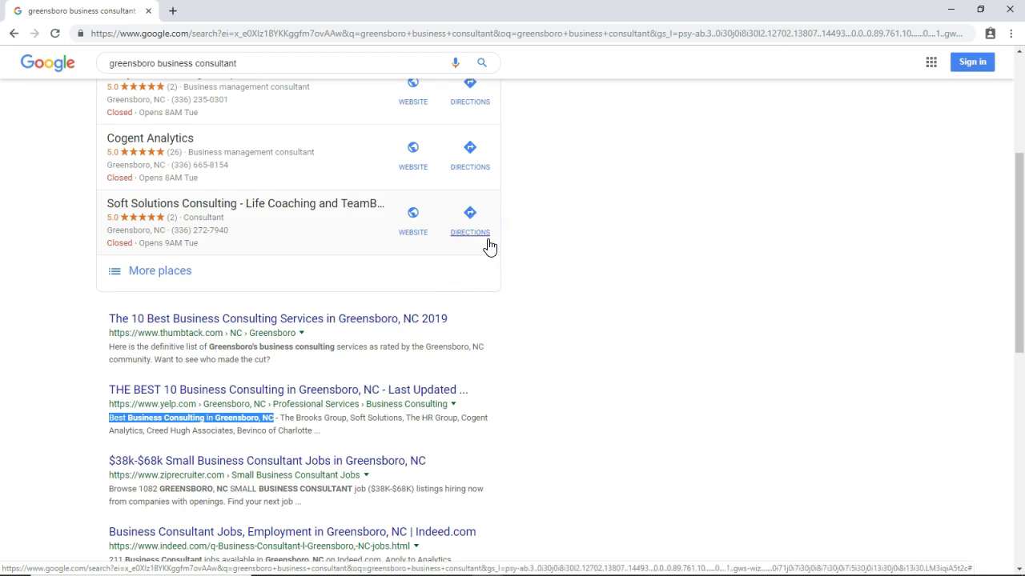
left_click(483, 232)
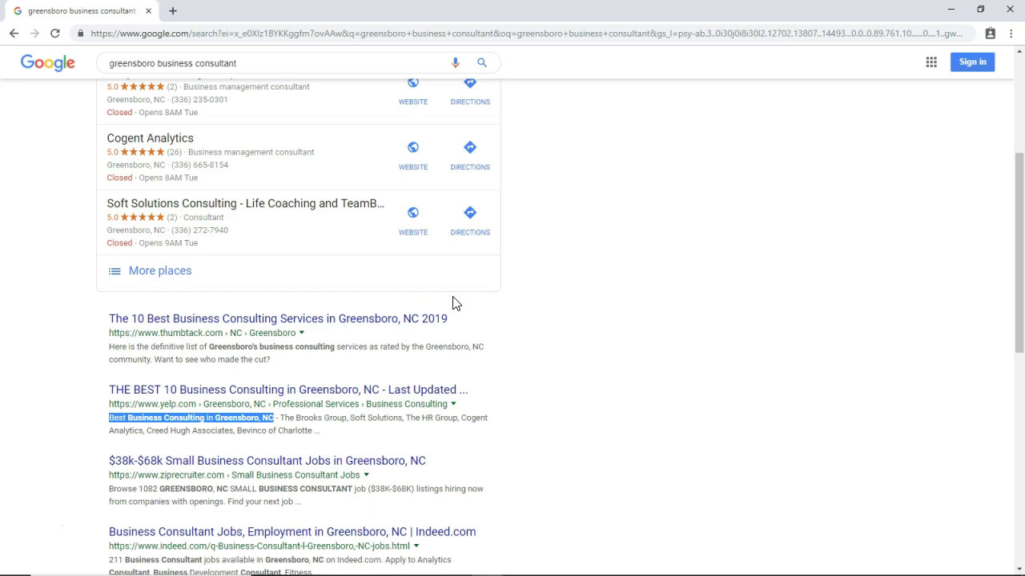
left_click(371, 385)
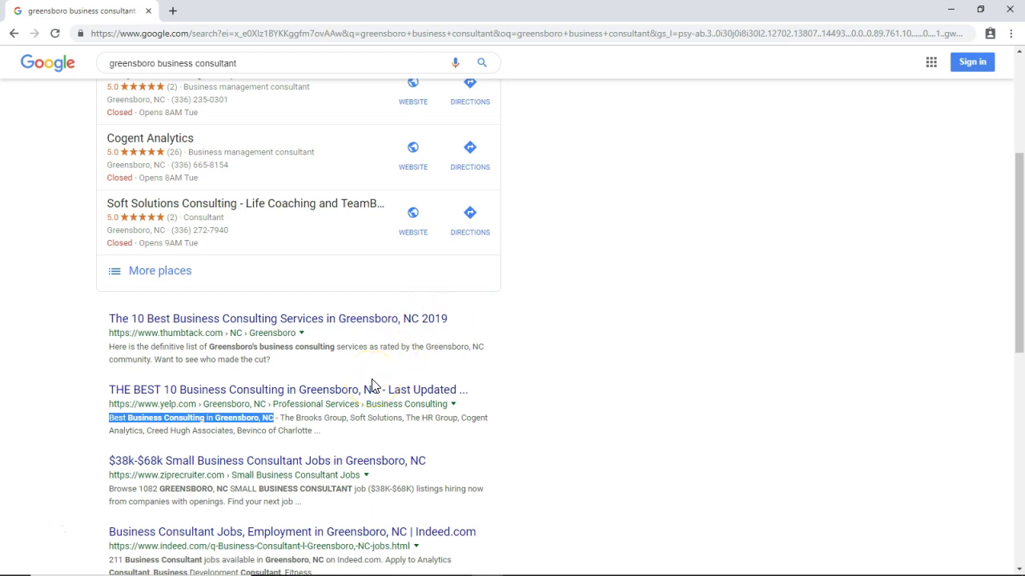